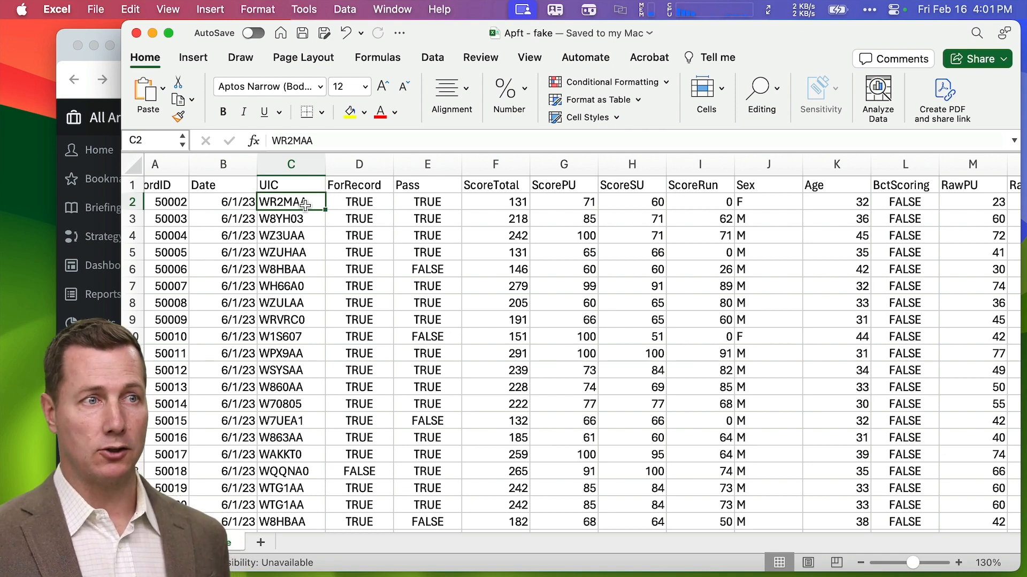
Step: Examine the pass, score, sex, age, raw result and alternate event columns of the Apft - fake spreadsheet
{"action": "left_click", "coordinate": [479, 200]}
{"action": "left_click", "coordinate": [576, 203]}
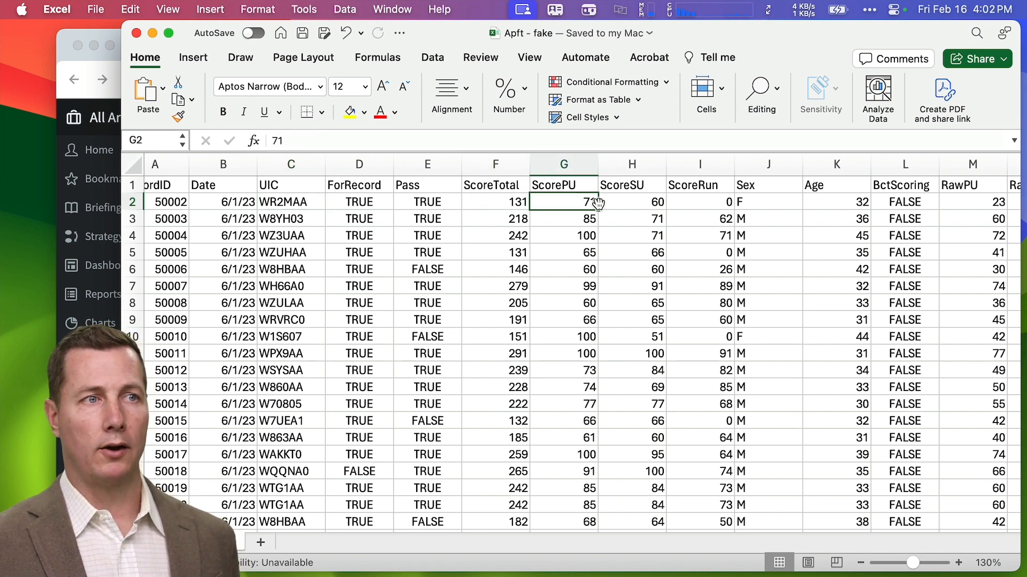
{"action": "left_click", "coordinate": [618, 205]}
{"action": "left_click", "coordinate": [724, 207]}
{"action": "left_click", "coordinate": [855, 206]}
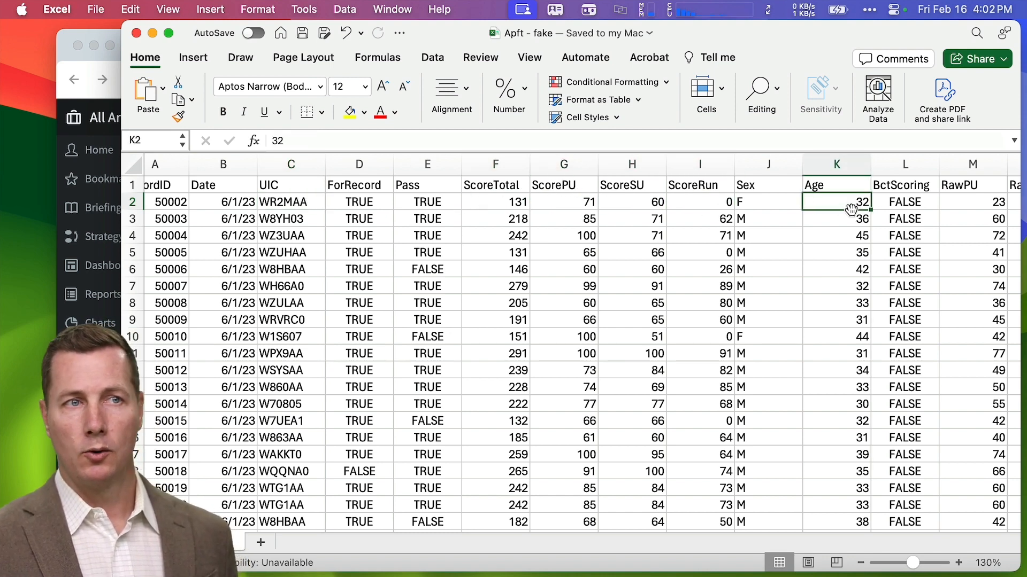
{"action": "scroll", "coordinate": [850, 219], "scroll_direction": "right", "scroll_amount": 10}
{"action": "scroll", "coordinate": [848, 224], "scroll_direction": "right", "scroll_amount": 3}
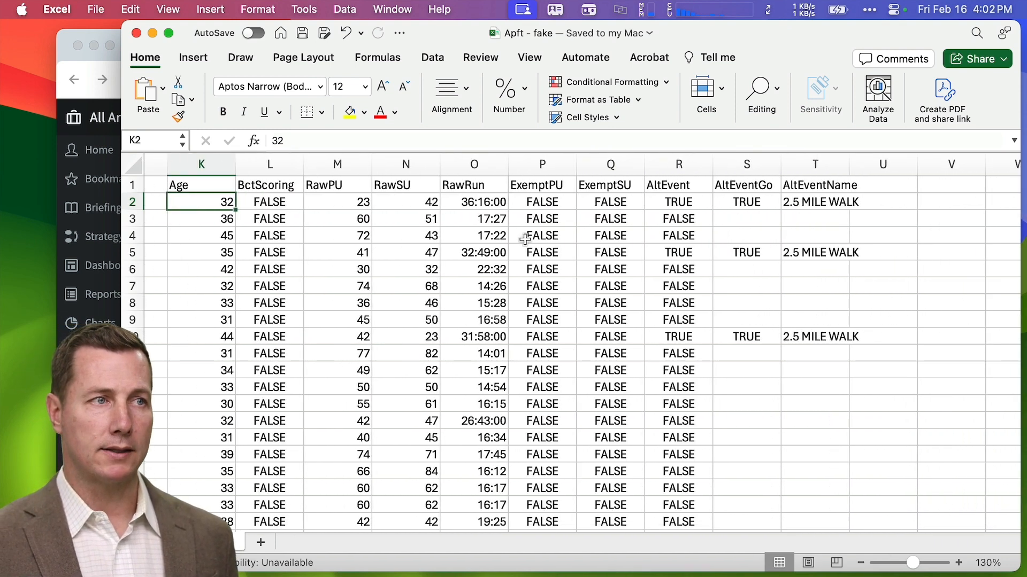
{"action": "scroll", "coordinate": [524, 239], "scroll_direction": "left", "scroll_amount": 9}
{"action": "scroll", "coordinate": [514, 235], "scroll_direction": "left", "scroll_amount": 3}
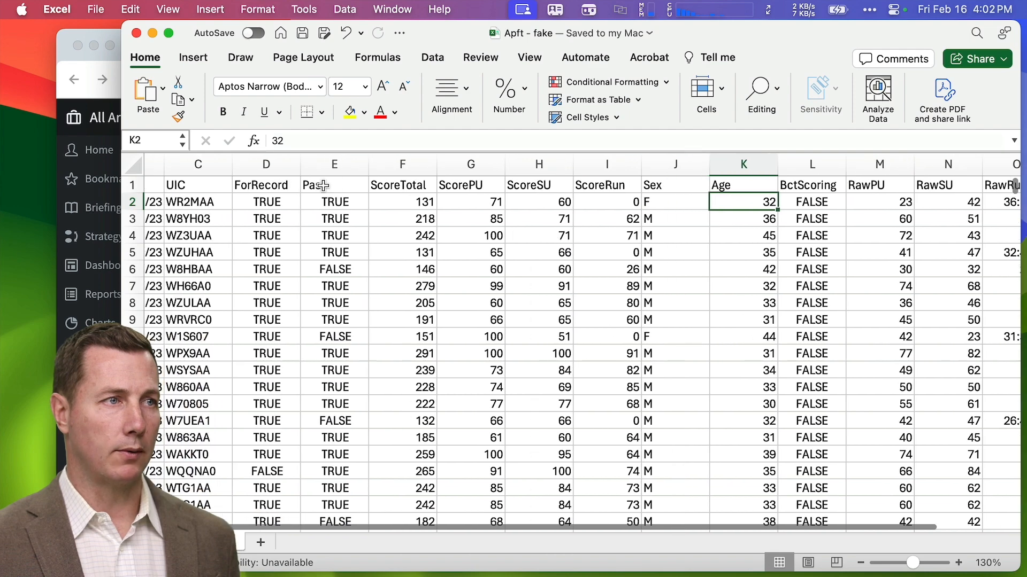
{"action": "left_click", "coordinate": [330, 202]}
{"action": "scroll", "coordinate": [412, 219], "scroll_direction": "right", "scroll_amount": 5}
{"action": "scroll", "coordinate": [412, 219], "scroll_direction": "right", "scroll_amount": 4}
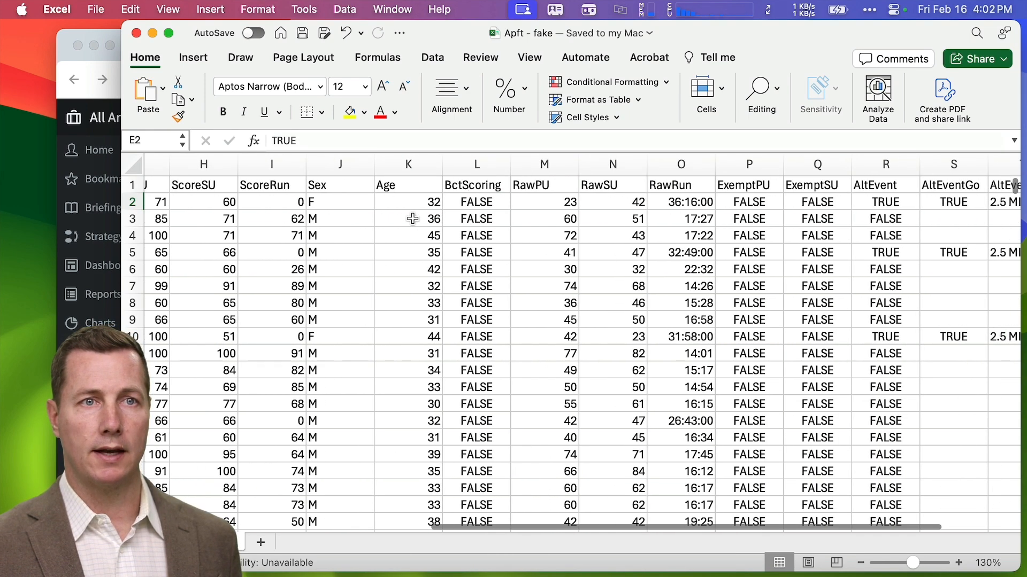
{"action": "scroll", "coordinate": [415, 219], "scroll_direction": "left", "scroll_amount": 10}
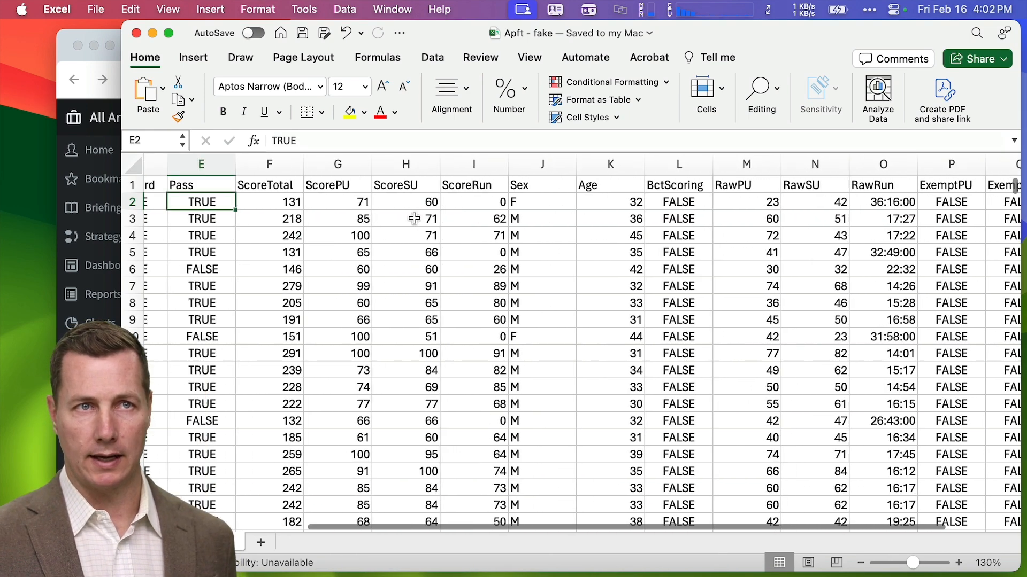
Step: Switch to Spider Impact and upload Apft - fake.csv to the Fitness Tests dataset, keeping the first row as column labels without transformations
{"action": "left_click", "coordinate": [113, 62]}
{"action": "left_click", "coordinate": [110, 44]}
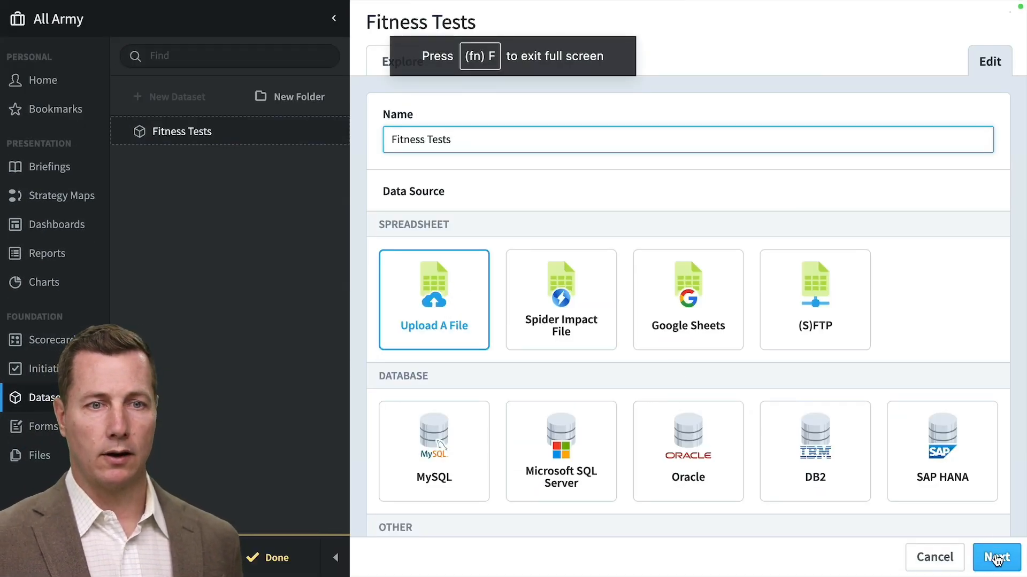
{"action": "left_click", "coordinate": [996, 556]}
{"action": "left_click", "coordinate": [513, 320]}
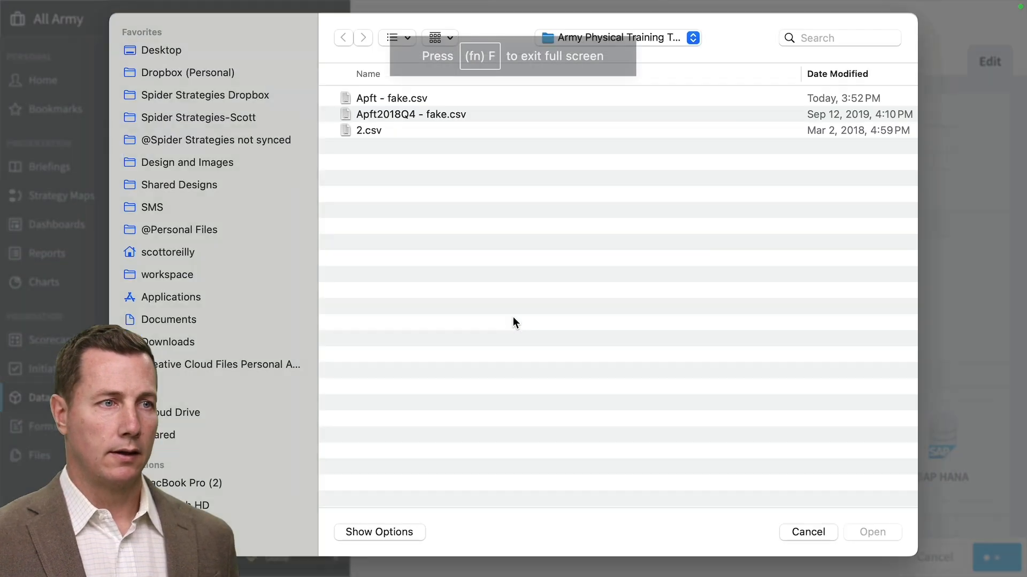
{"action": "double_click", "coordinate": [376, 101]}
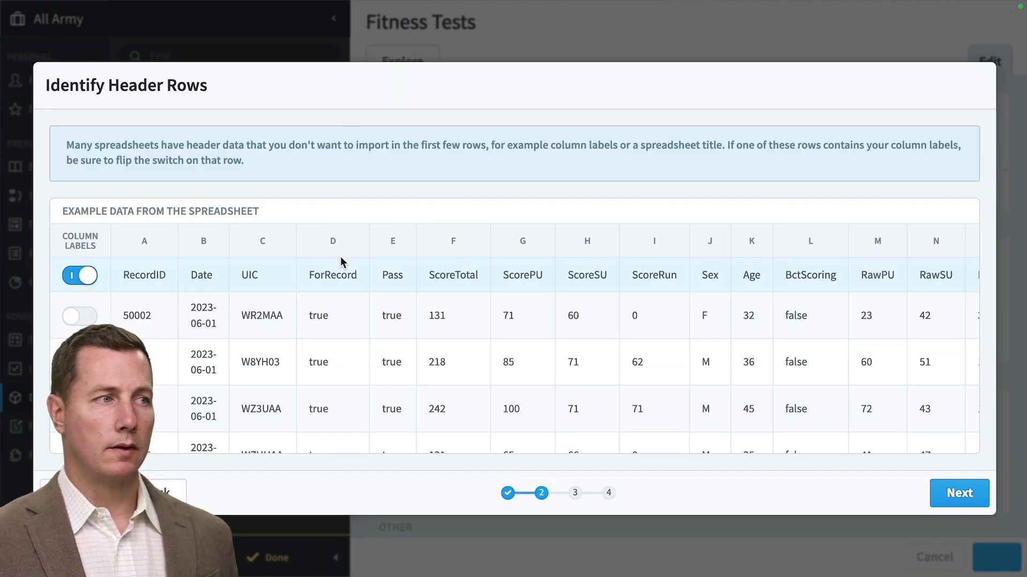
{"action": "left_click", "coordinate": [978, 497]}
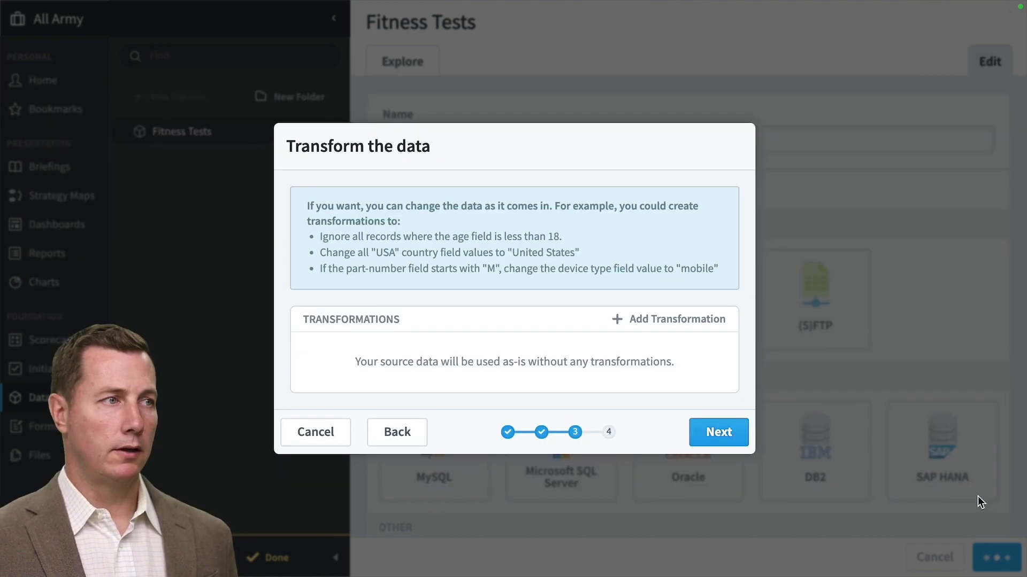
{"action": "left_click", "coordinate": [723, 432]}
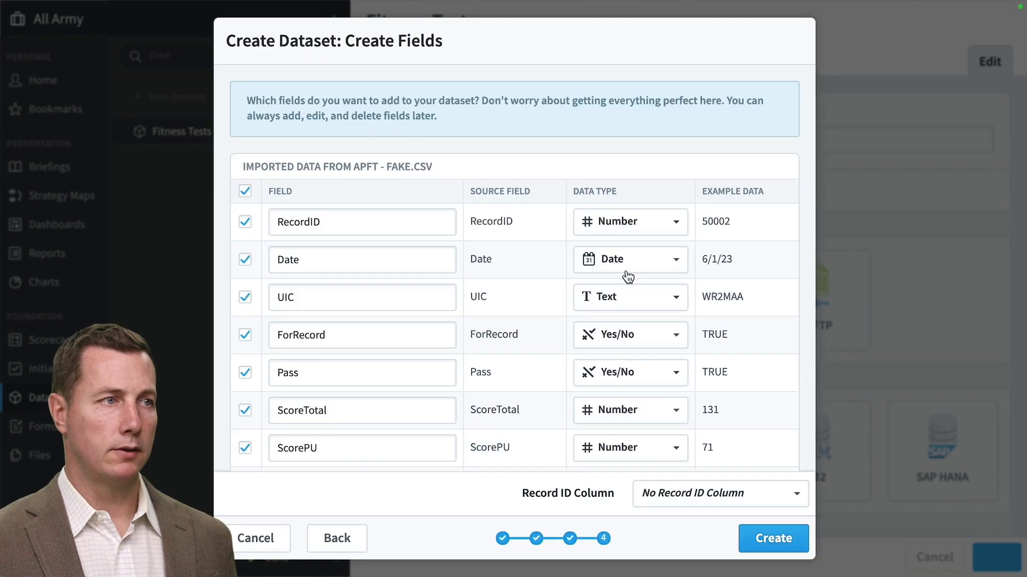
Step: Set RecordID as the record ID column, keep UIC as Text, and create the dataset
{"action": "left_click", "coordinate": [732, 503]}
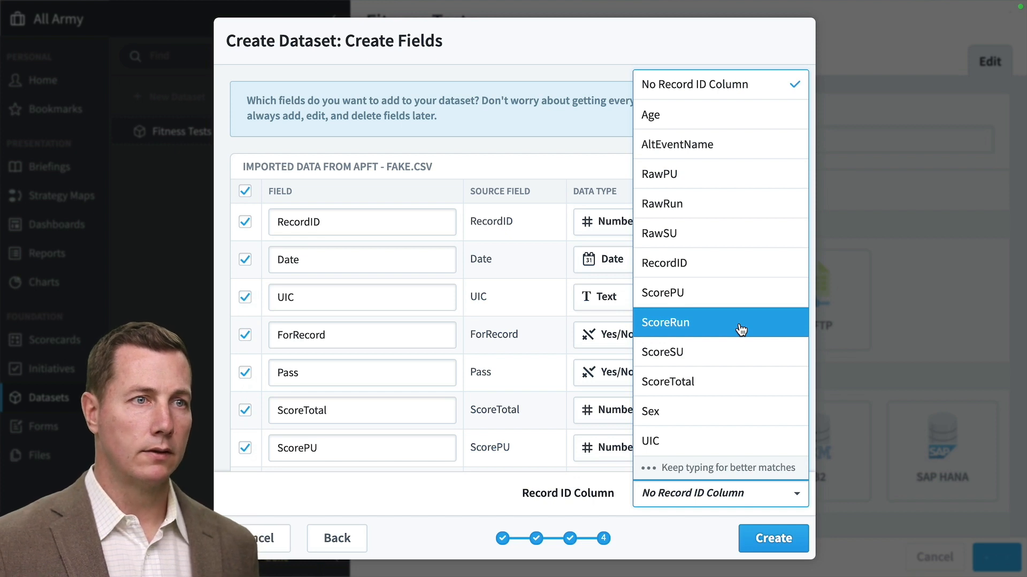
{"action": "left_click", "coordinate": [664, 263]}
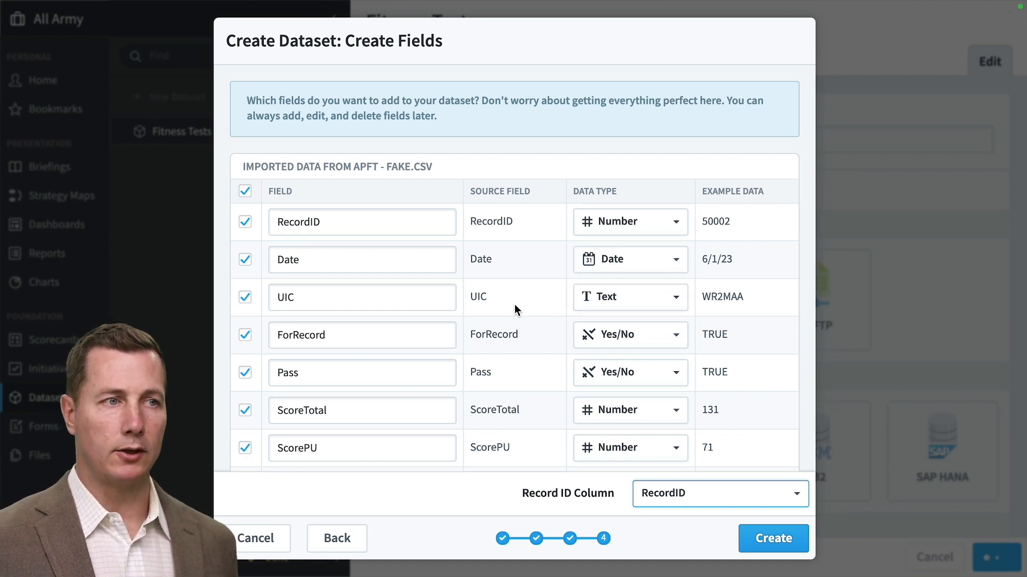
{"action": "left_click", "coordinate": [624, 302]}
{"action": "left_click", "coordinate": [625, 302]}
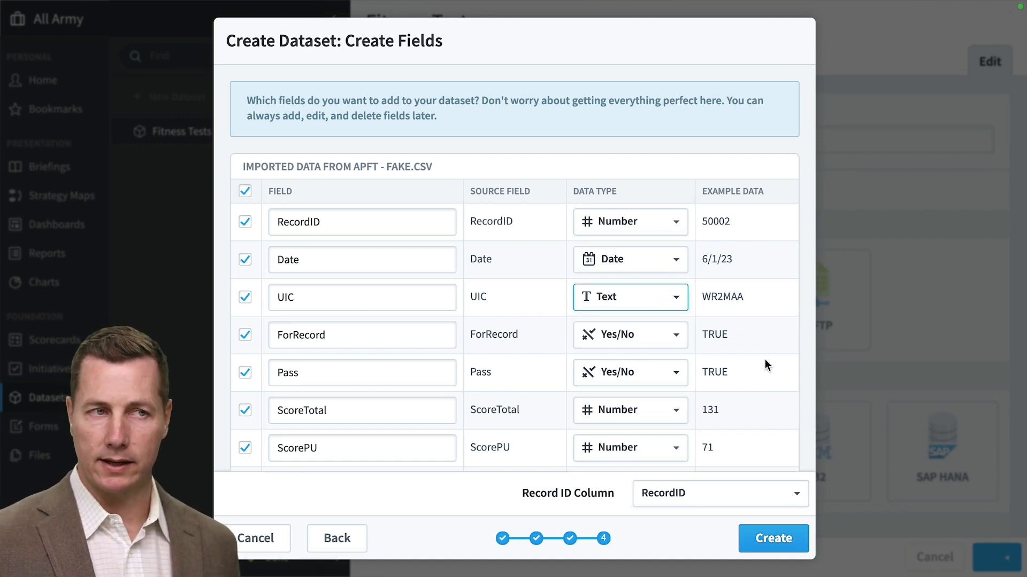
{"action": "left_click", "coordinate": [781, 537]}
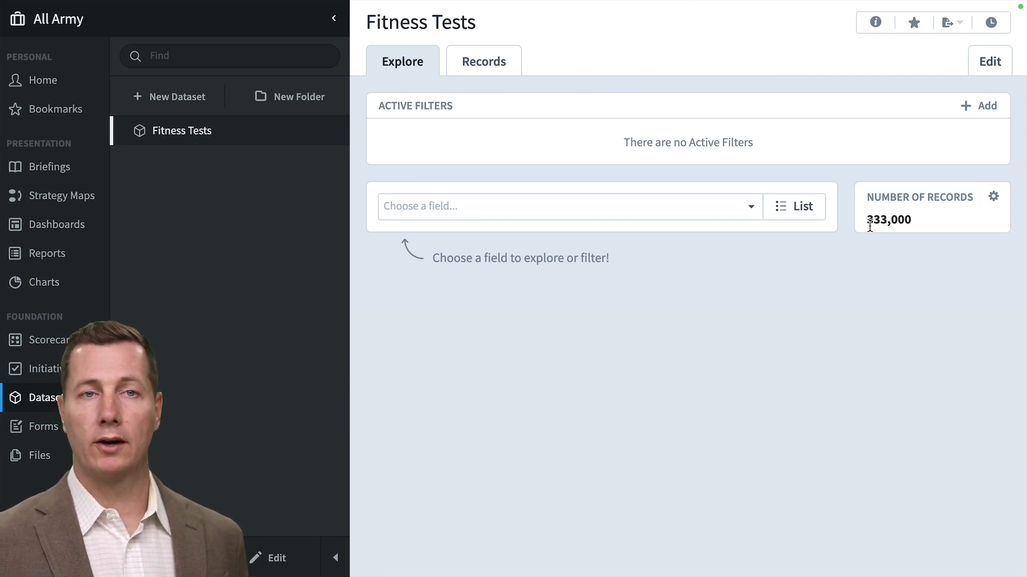
Step: Explore the Fitness Tests records broken down by the Sex field
{"action": "left_click", "coordinate": [706, 212]}
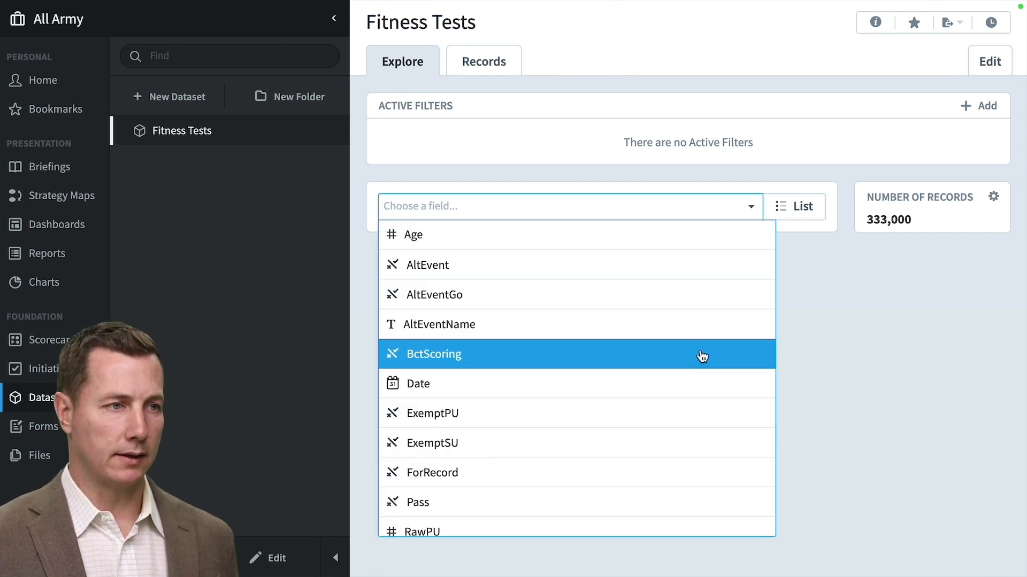
{"action": "scroll", "coordinate": [701, 355], "scroll_direction": "down", "scroll_amount": 4}
{"action": "scroll", "coordinate": [698, 357], "scroll_direction": "down", "scroll_amount": 2}
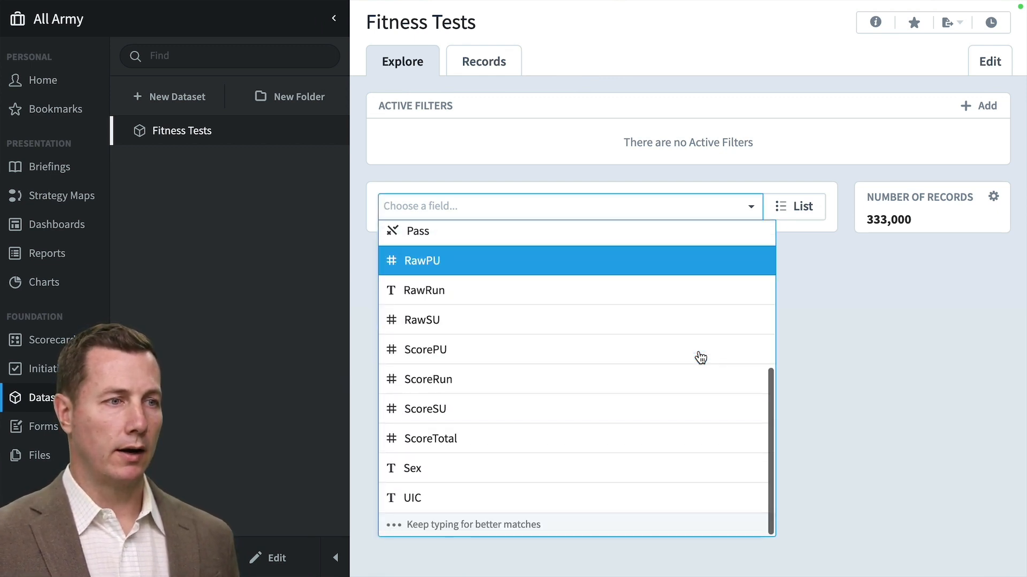
{"action": "left_click", "coordinate": [671, 472]}
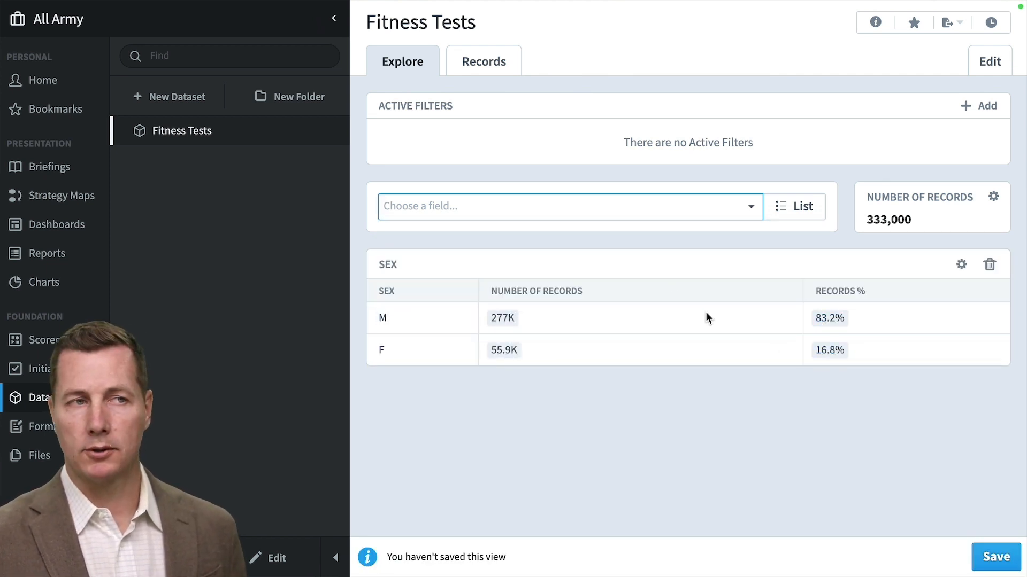
Step: Add a breakdown by the Pass field to the exploration
{"action": "left_click", "coordinate": [657, 204]}
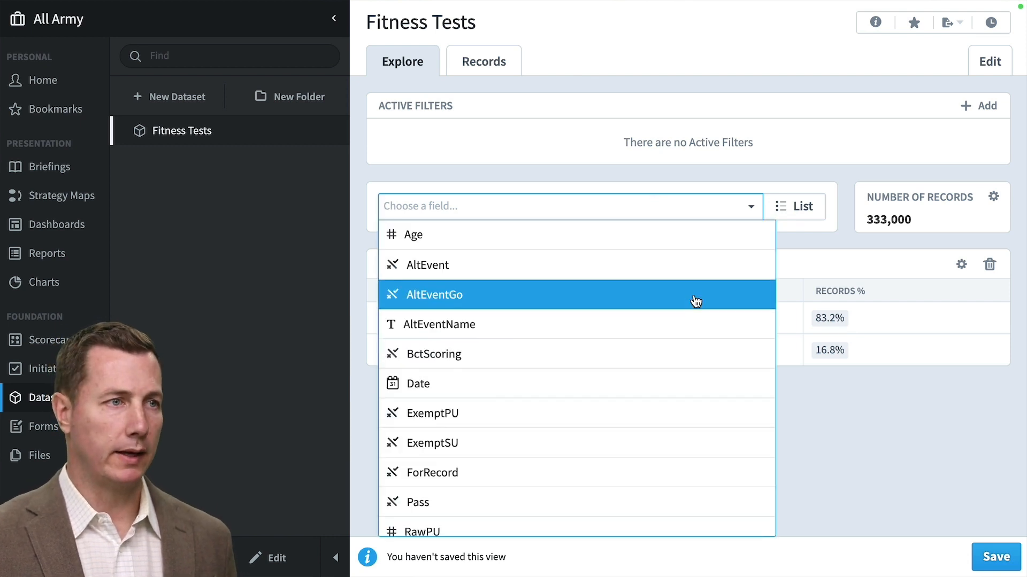
{"action": "scroll", "coordinate": [673, 378], "scroll_direction": "down", "scroll_amount": 1}
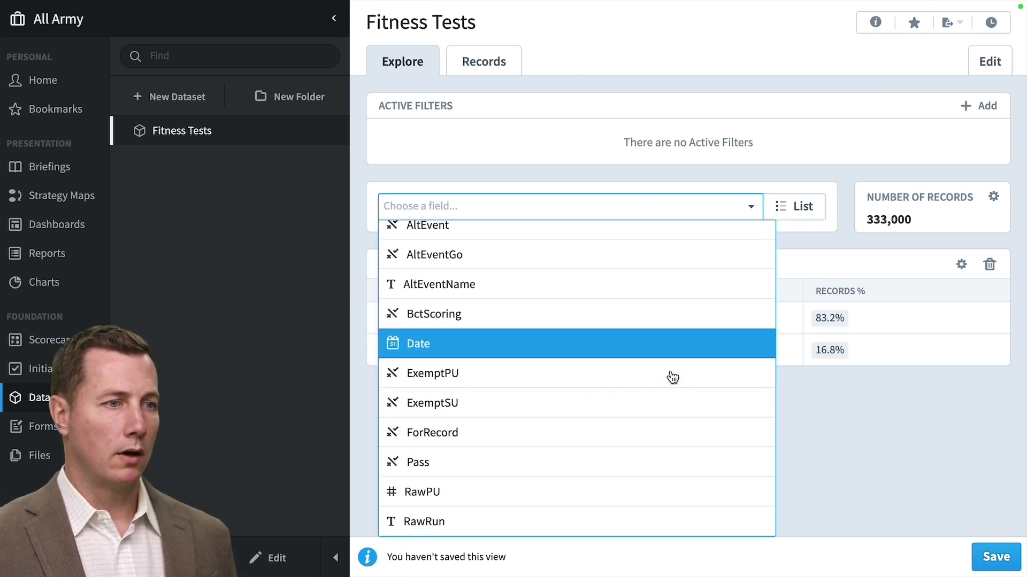
{"action": "left_click", "coordinate": [653, 462]}
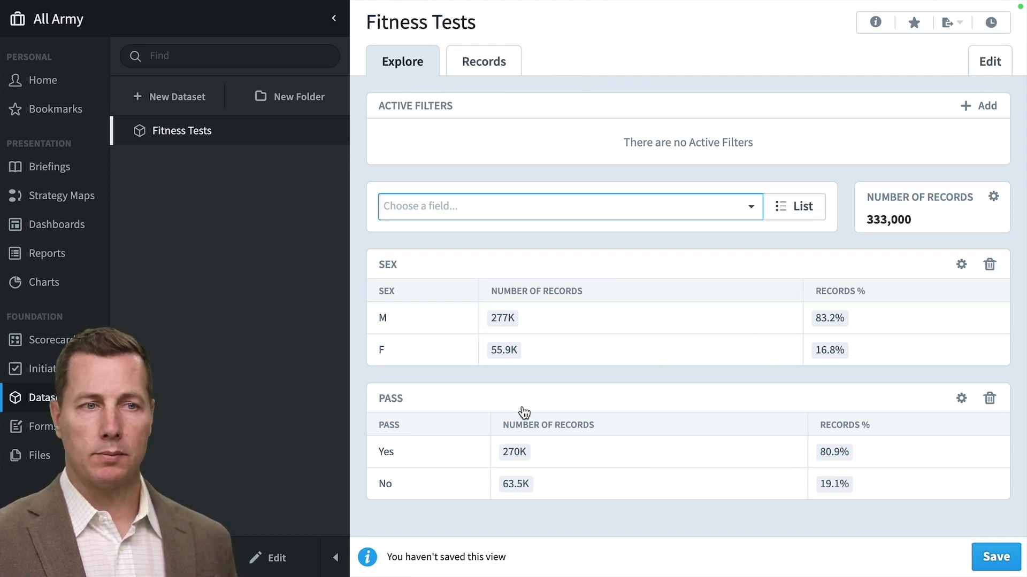
Step: Drill into the M records in the Sex breakdown to check their pass rate, and return to all records
{"action": "mouse_move", "coordinate": [503, 356]}
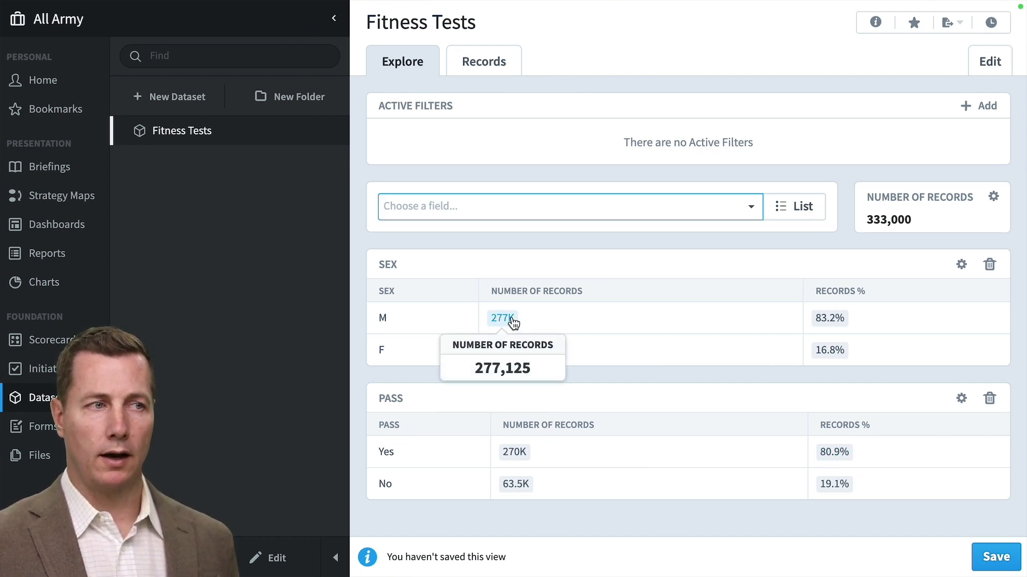
{"action": "left_click", "coordinate": [411, 318]}
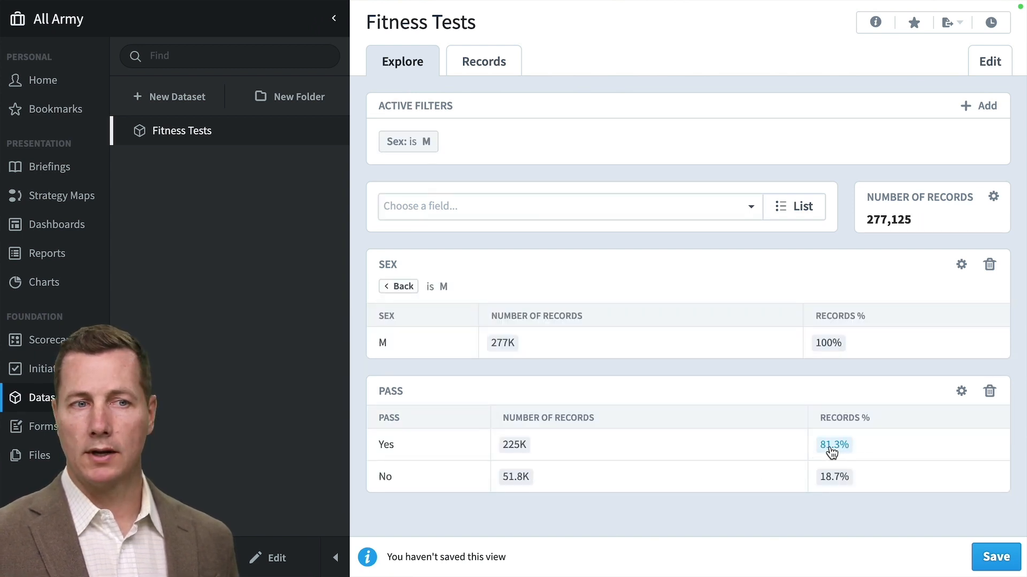
{"action": "left_click", "coordinate": [402, 288]}
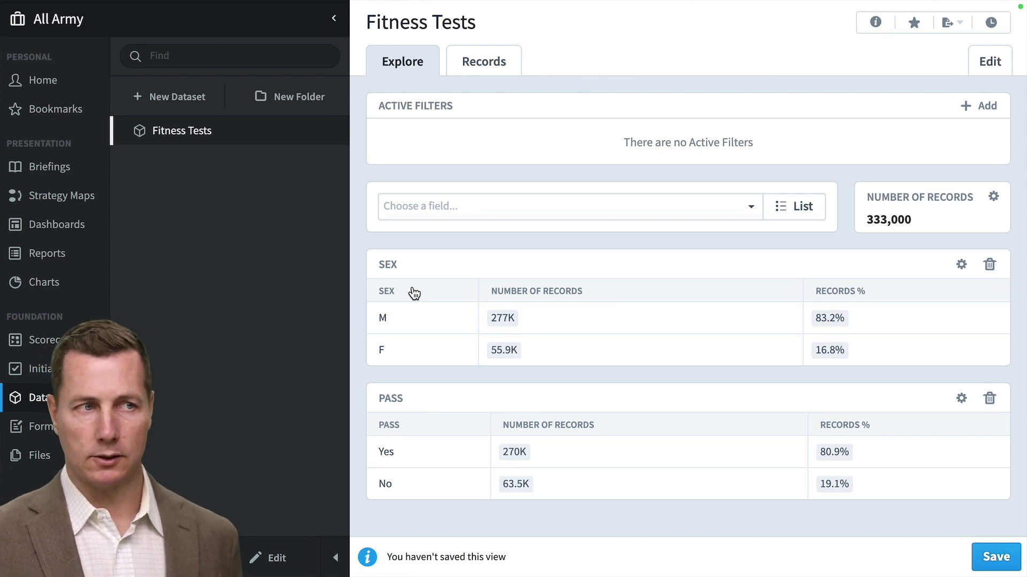
Step: Add a breakdown by the UIC field to the exploration and review its units
{"action": "left_click", "coordinate": [628, 208]}
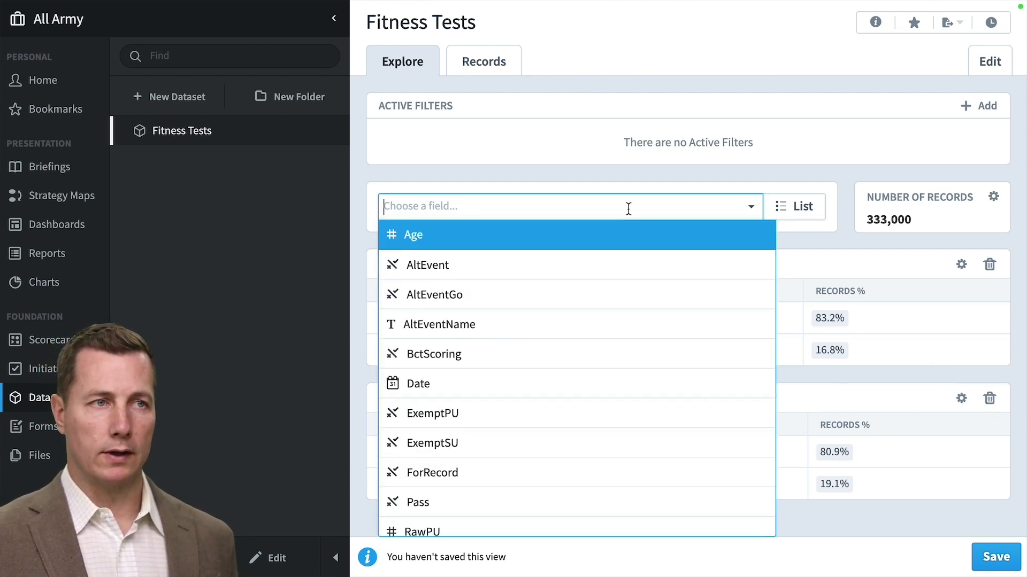
{"action": "scroll", "coordinate": [634, 382], "scroll_direction": "down", "scroll_amount": 5}
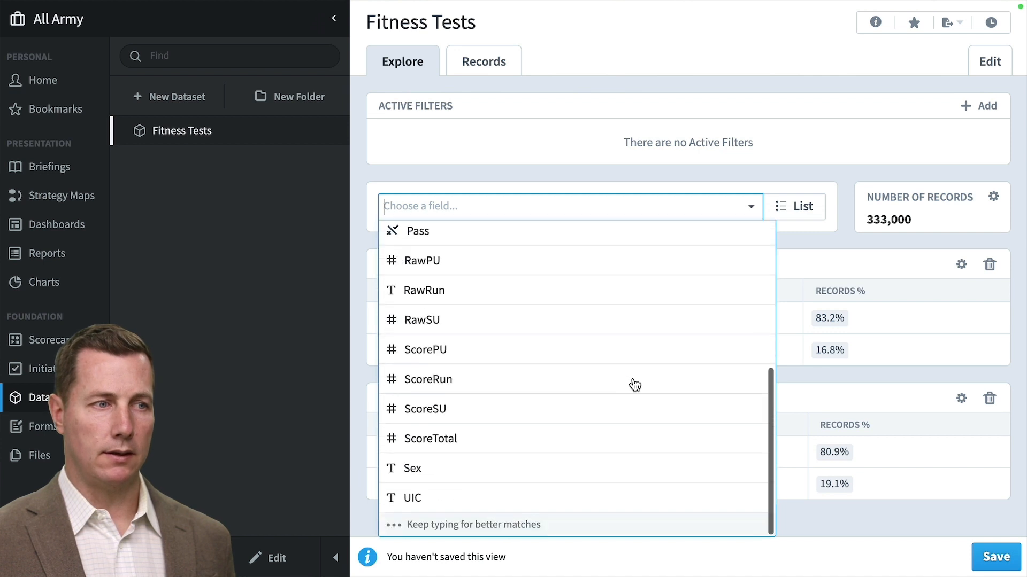
{"action": "left_click", "coordinate": [533, 497]}
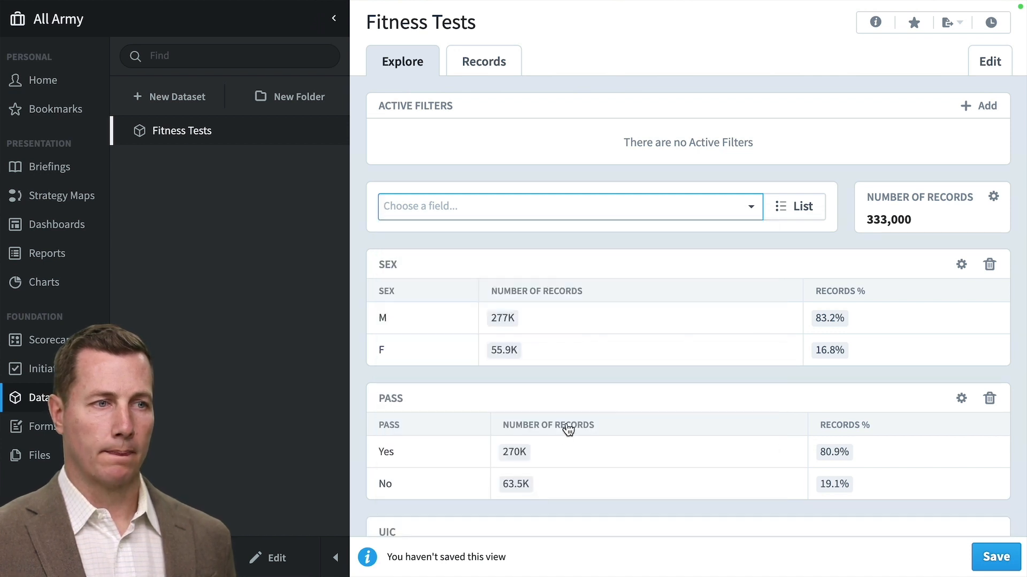
{"action": "scroll", "coordinate": [566, 425], "scroll_direction": "down", "scroll_amount": 2}
{"action": "scroll", "coordinate": [567, 424], "scroll_direction": "down", "scroll_amount": 3}
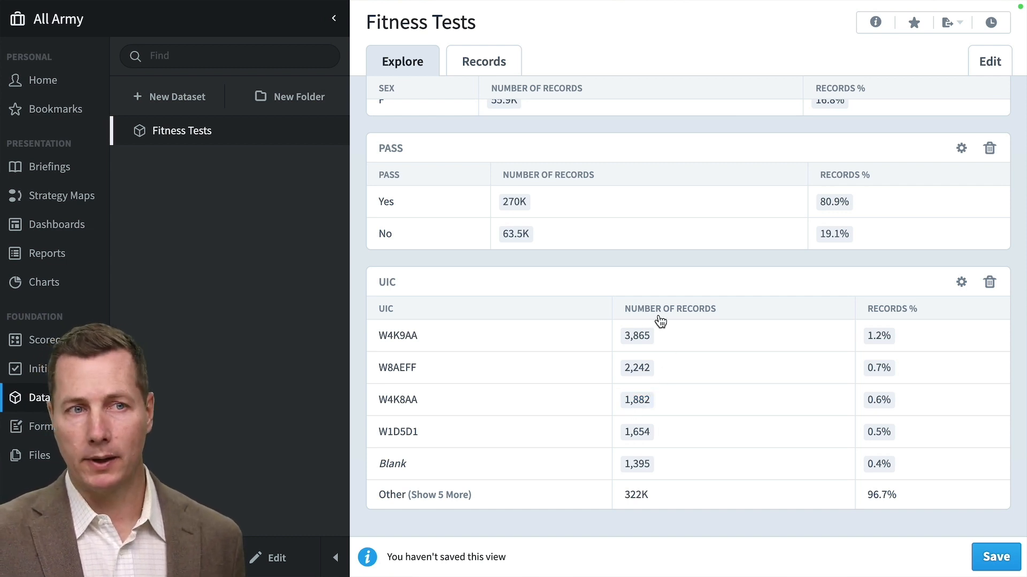
Step: Drill into unit W4K9AA in the UIC breakdown to check its sex and pass figures, and return to all units
{"action": "scroll", "coordinate": [661, 325], "scroll_direction": "down", "scroll_amount": 1}
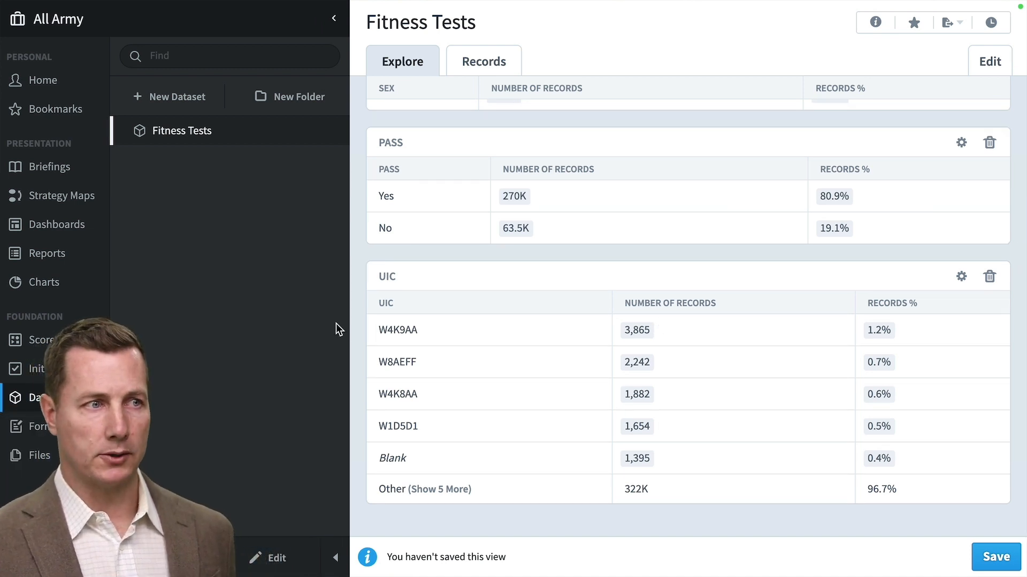
{"action": "left_click", "coordinate": [426, 338]}
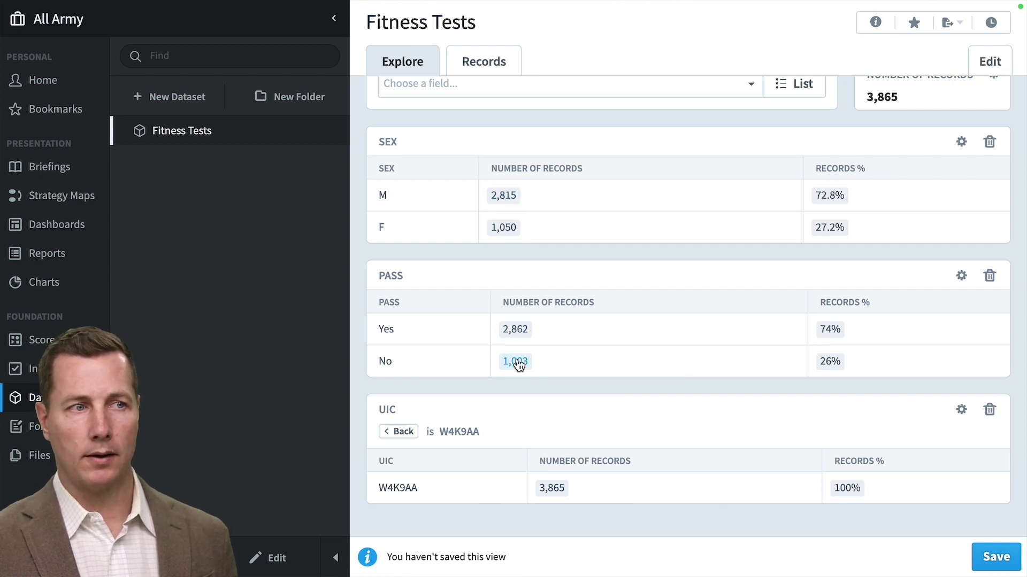
{"action": "left_click", "coordinate": [397, 433]}
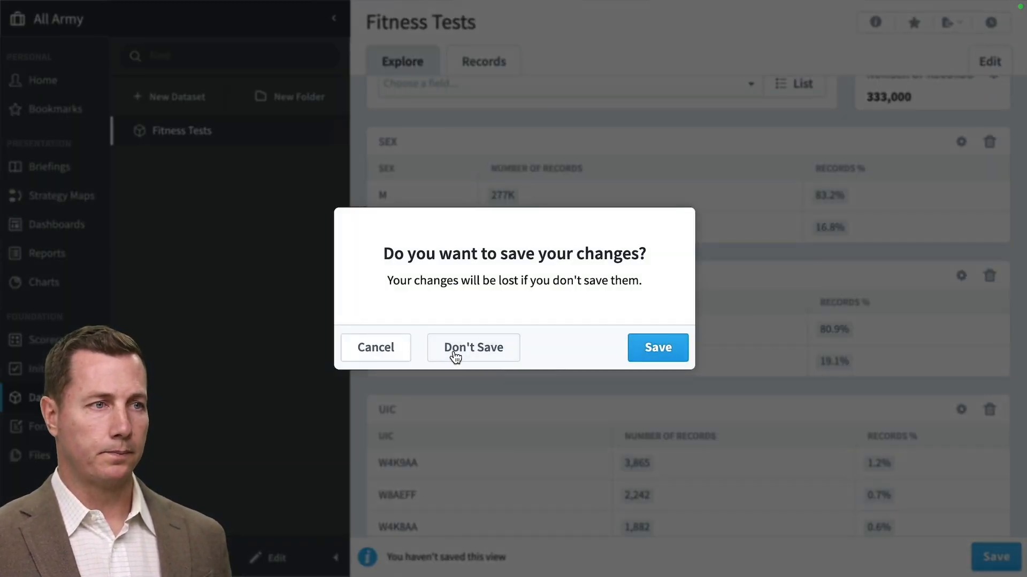
Step: Leave the dataset without saving the view and open the Chain of Command Production tree in the Dataset Rollup Trees administration
{"action": "left_click", "coordinate": [455, 353]}
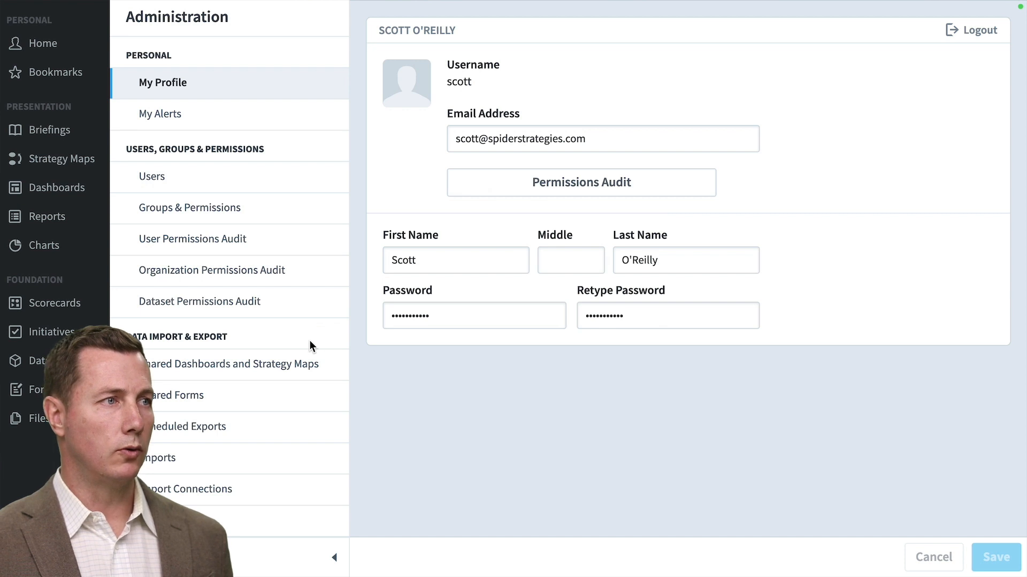
{"action": "scroll", "coordinate": [310, 342], "scroll_direction": "down", "scroll_amount": 7}
{"action": "left_click", "coordinate": [254, 298]}
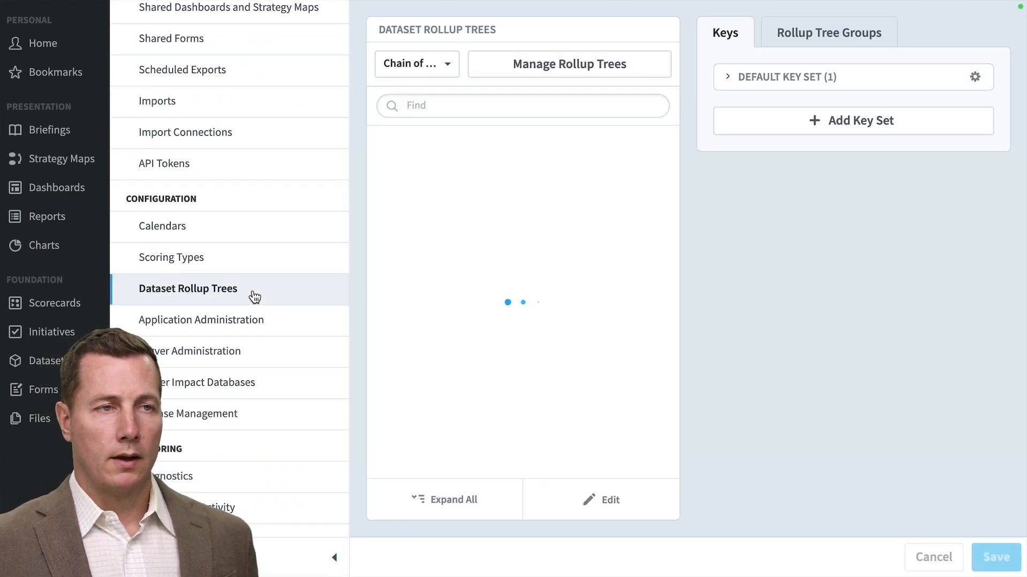
{"action": "left_click", "coordinate": [437, 69]}
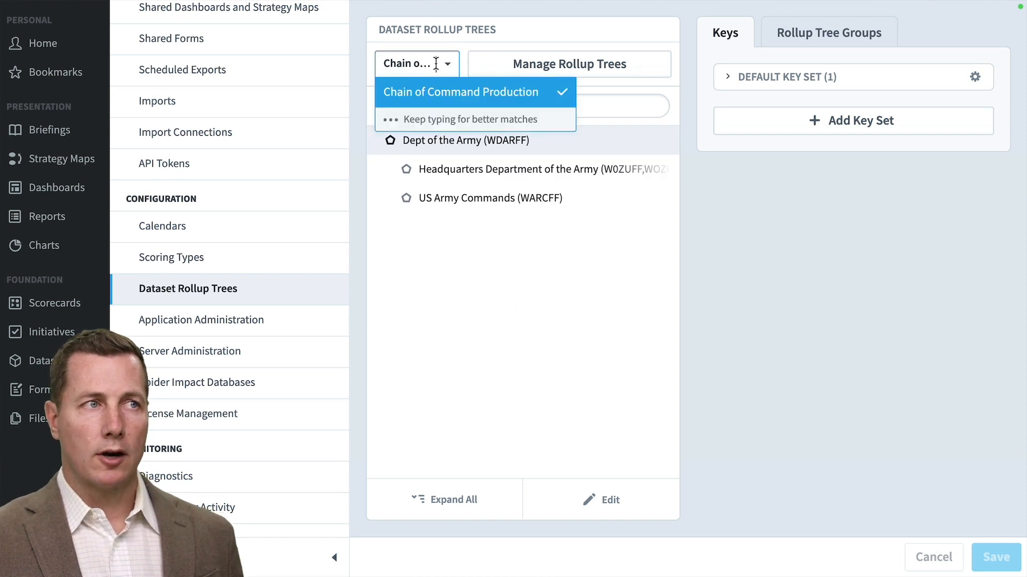
{"action": "left_click", "coordinate": [430, 63]}
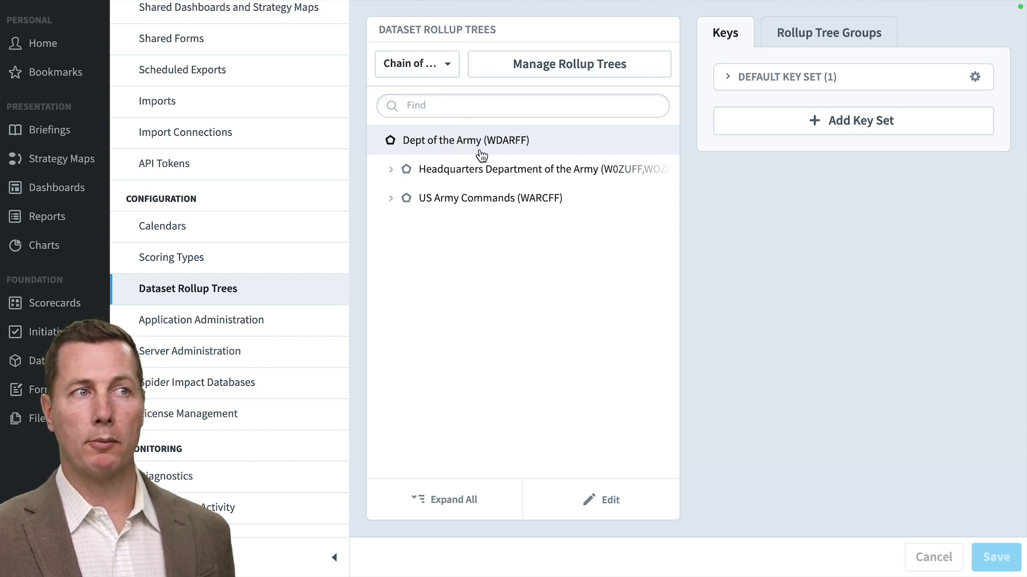
Step: Browse the units under US Army Commands in the rollup tree, including those under Headquarters Army Futures Command
{"action": "left_click", "coordinate": [502, 200]}
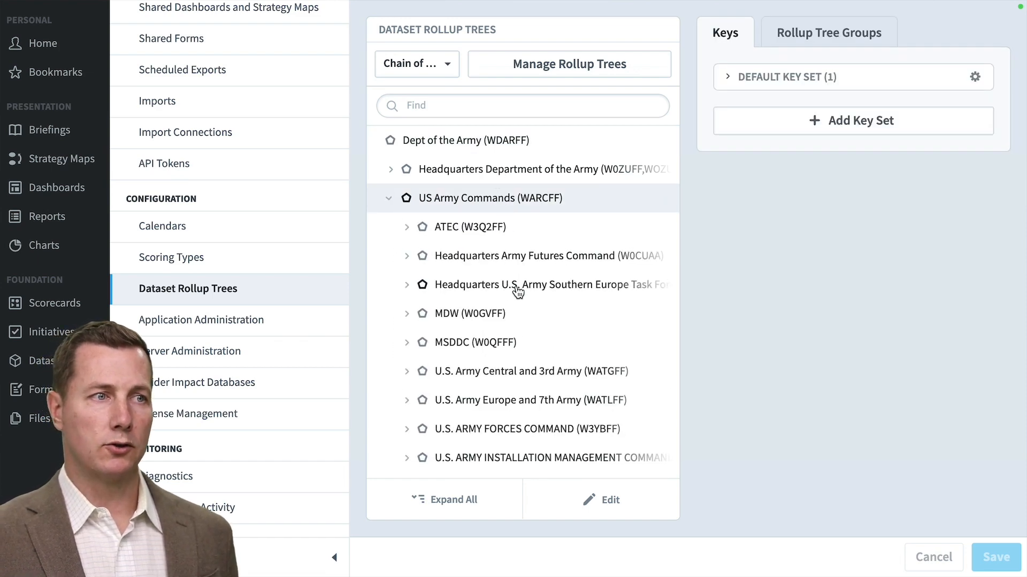
{"action": "left_click", "coordinate": [543, 264]}
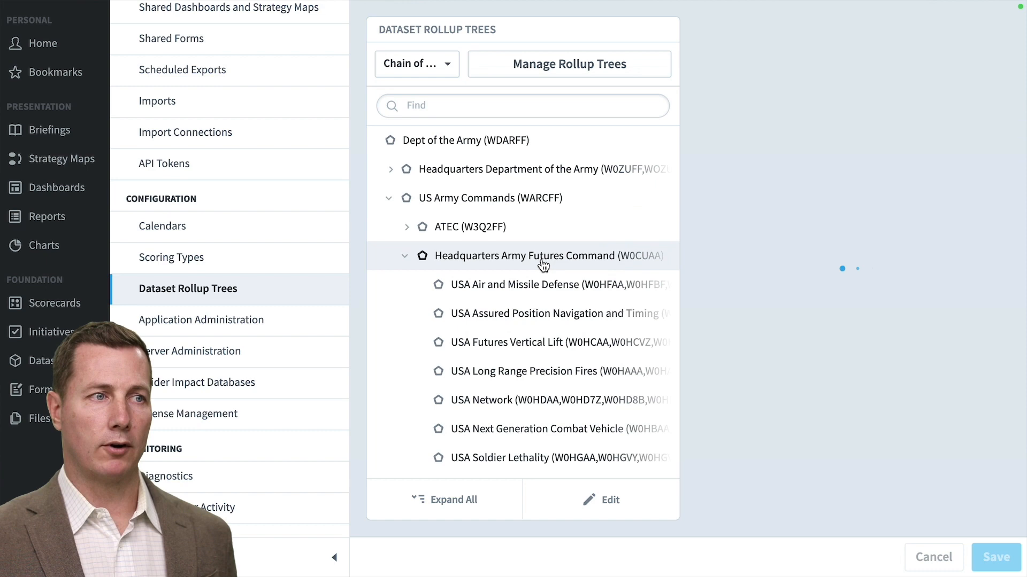
{"action": "left_click", "coordinate": [532, 292]}
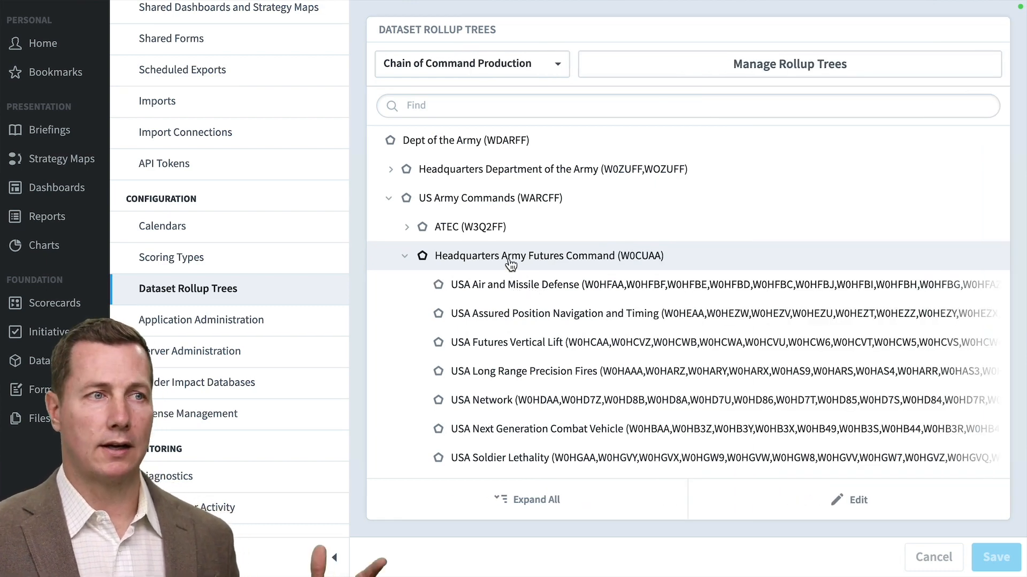
{"action": "left_click", "coordinate": [509, 264]}
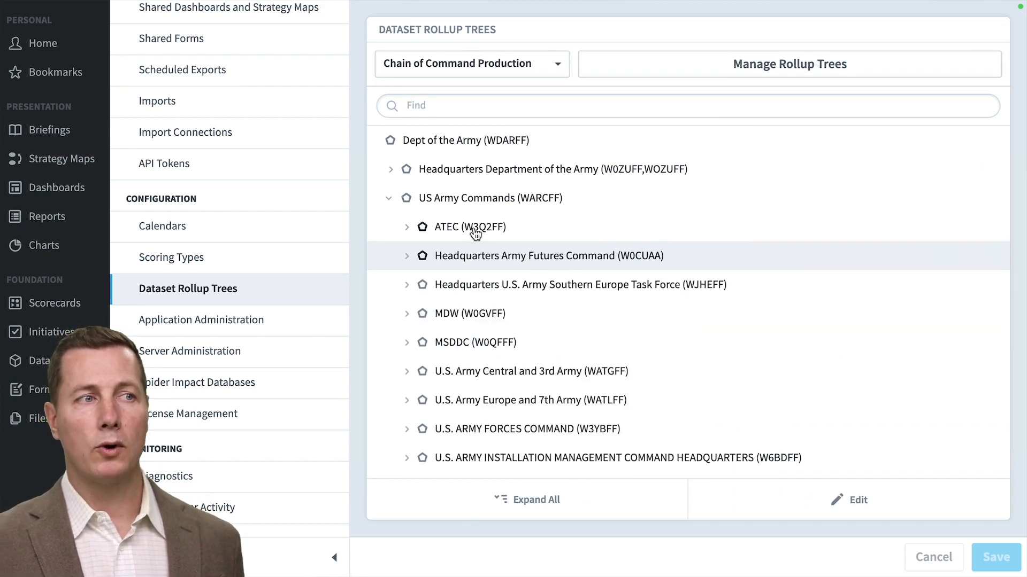
{"action": "left_click", "coordinate": [478, 201]}
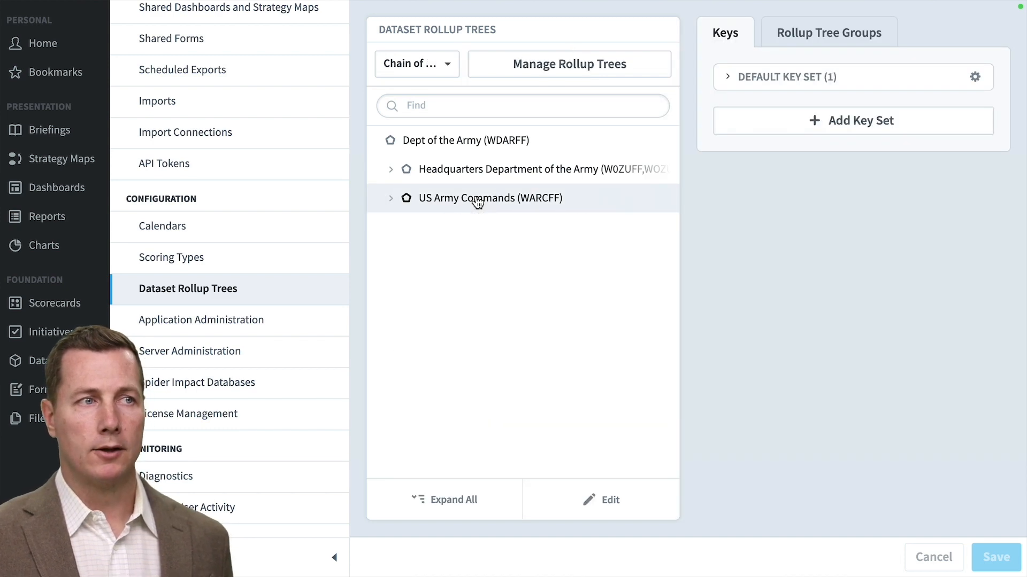
{"action": "left_click", "coordinate": [478, 201]}
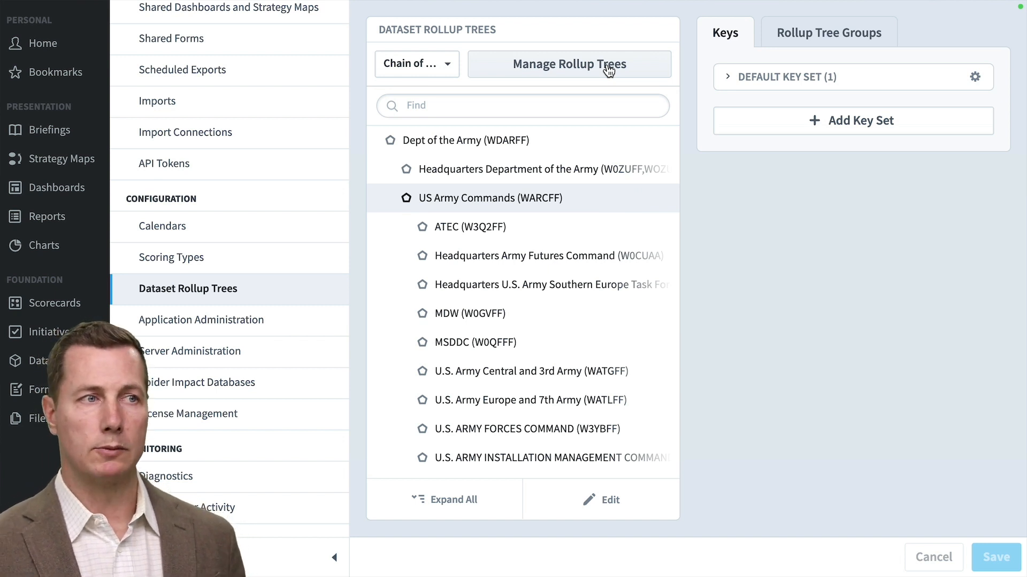
Step: Review the default key sets of US Army Commands, ATEC, U.S. Army Electronic Proving Ground and its first subunit
{"action": "left_click", "coordinate": [760, 78]}
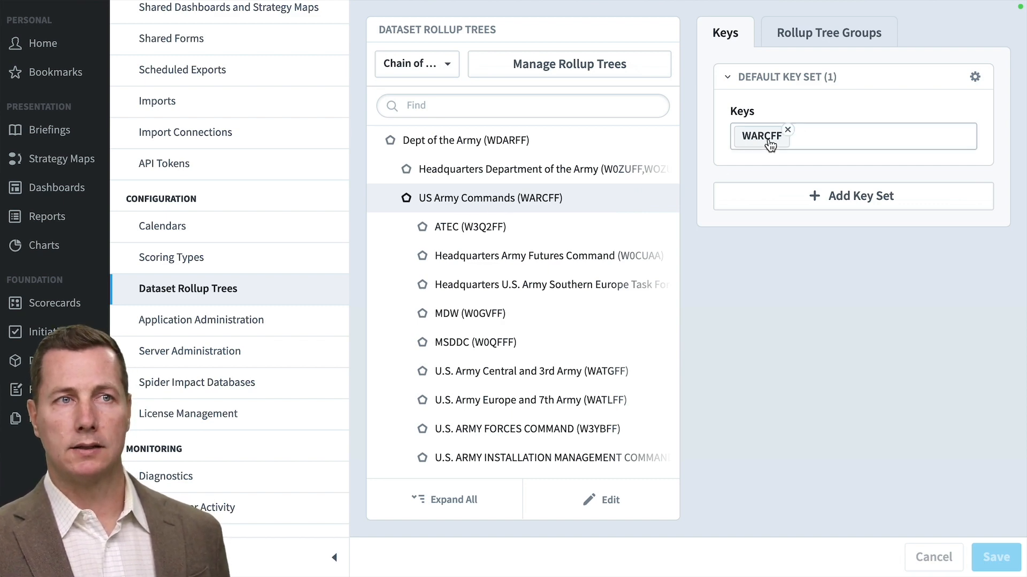
{"action": "left_click", "coordinate": [500, 236]}
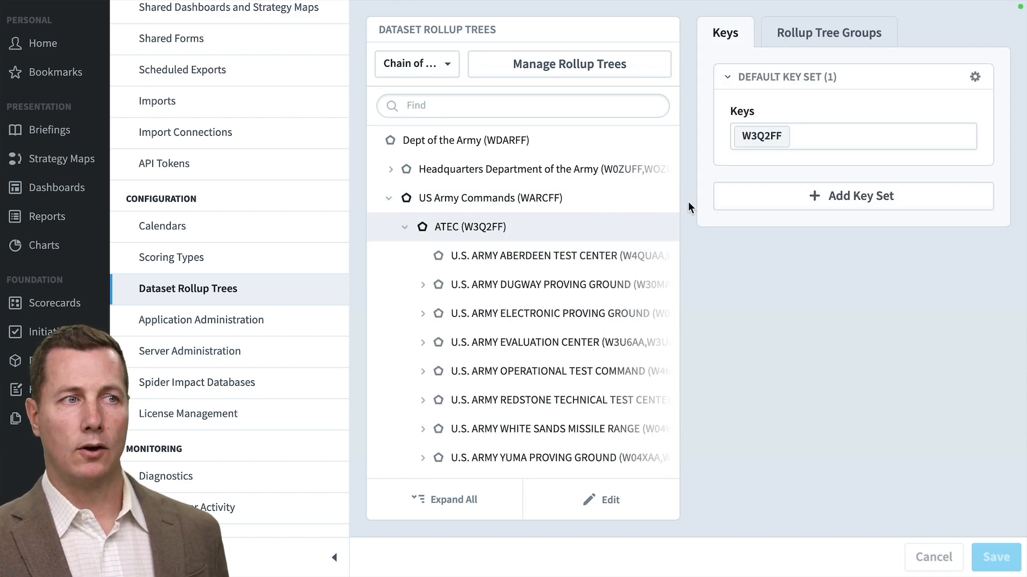
{"action": "left_click", "coordinate": [543, 313]}
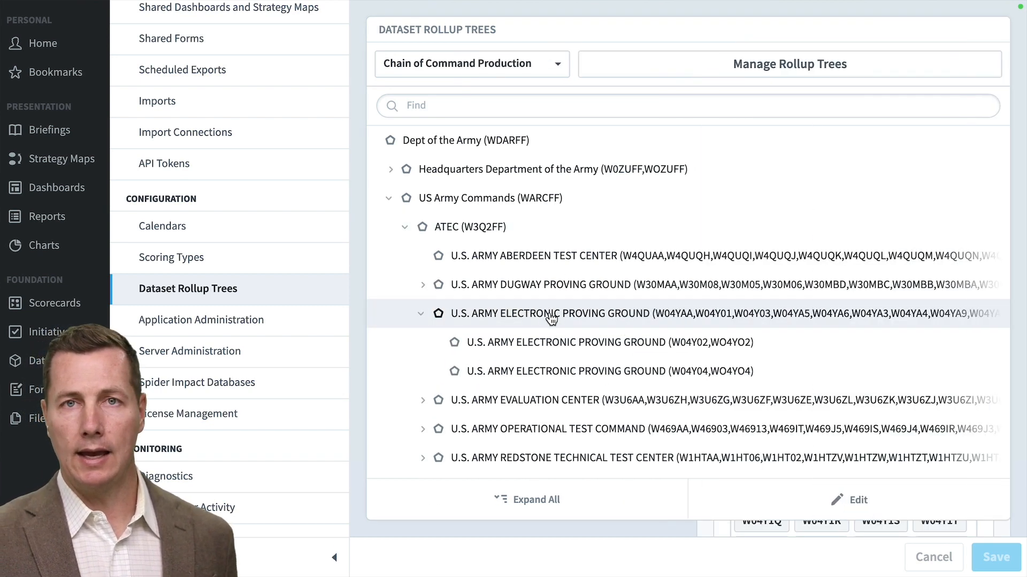
{"action": "scroll", "coordinate": [843, 198], "scroll_direction": "down", "scroll_amount": 20}
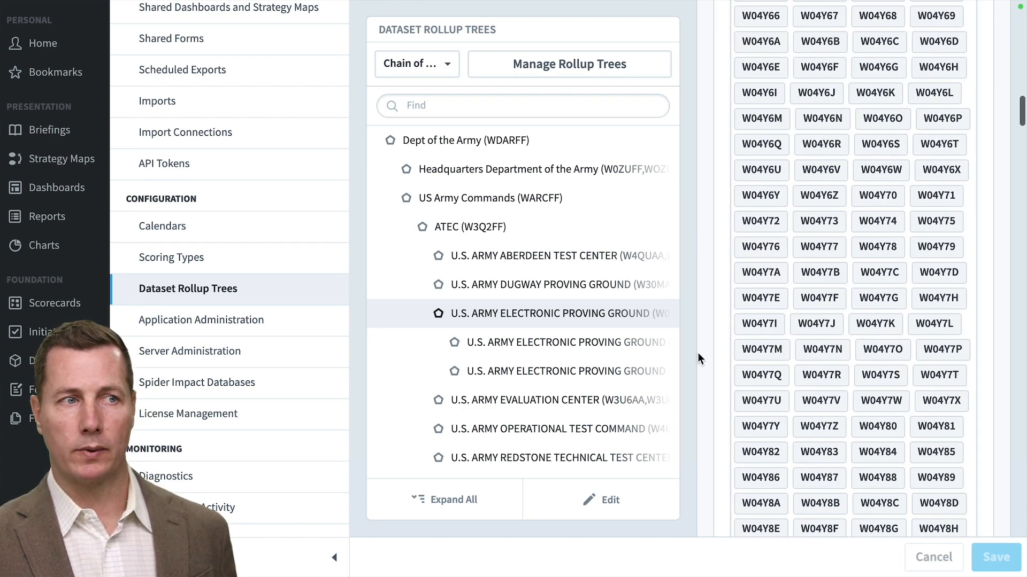
{"action": "left_click", "coordinate": [612, 345]}
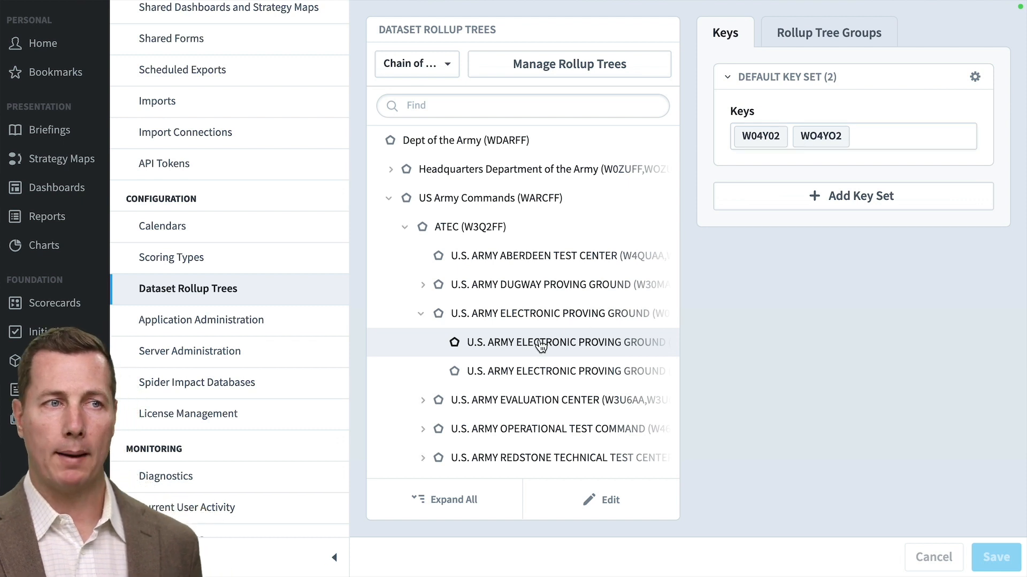
{"action": "mouse_move", "coordinate": [536, 347]}
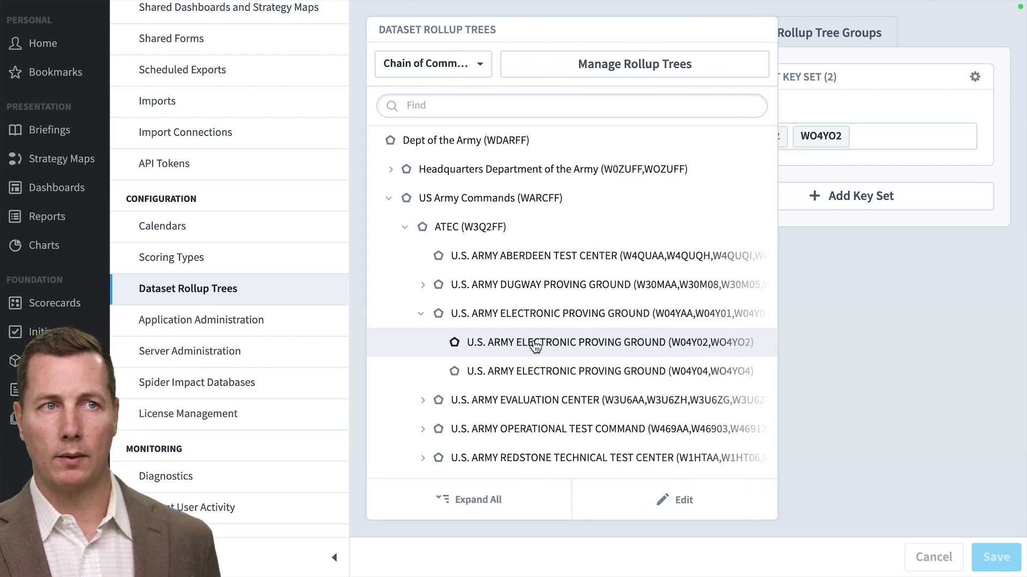
{"action": "left_click", "coordinate": [538, 200]}
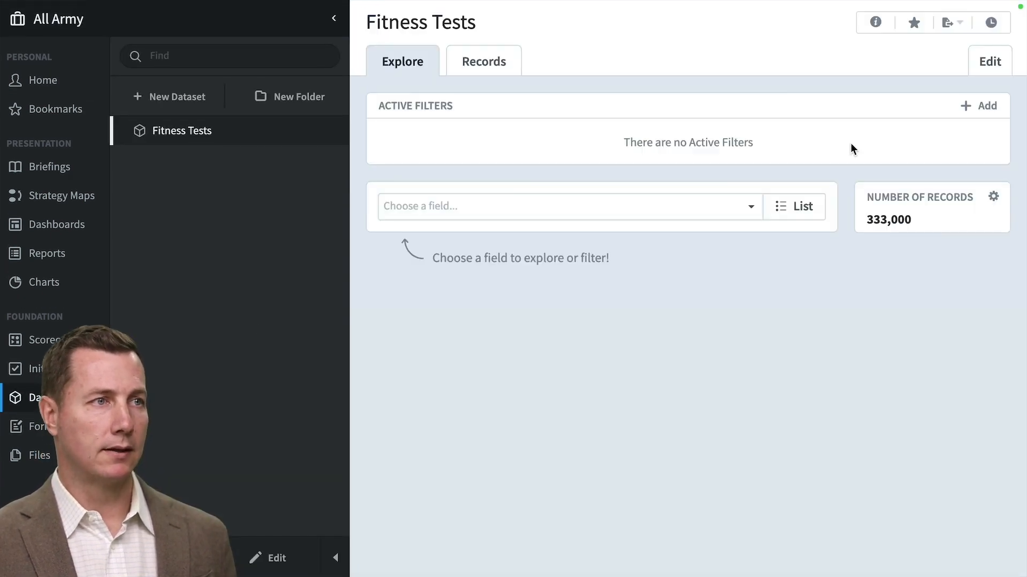
Step: Open the Fitness Tests dataset for editing and change the UIC field's data type to Rollup
{"action": "left_click", "coordinate": [1001, 68]}
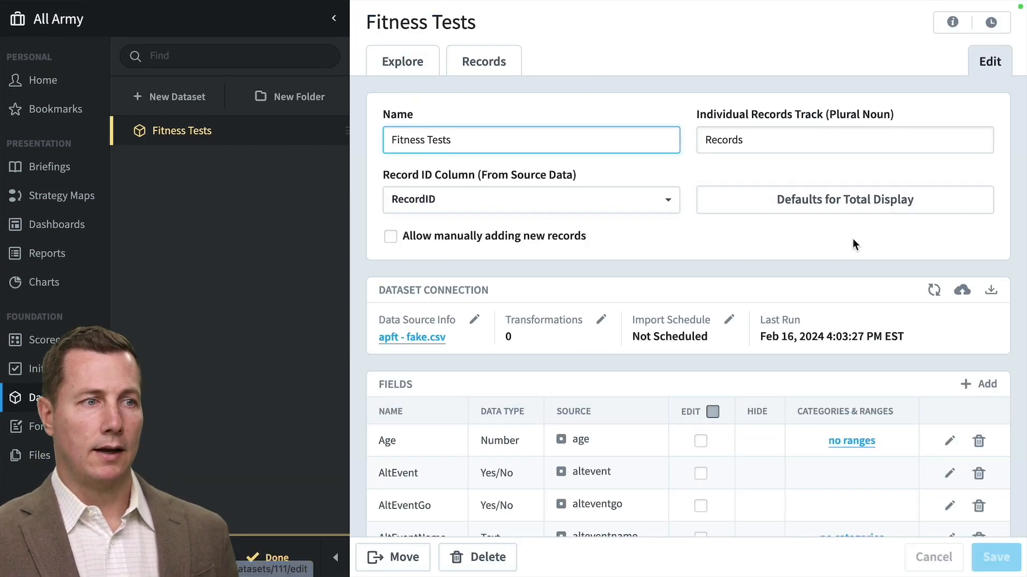
{"action": "scroll", "coordinate": [851, 239], "scroll_direction": "down", "scroll_amount": 4}
{"action": "left_click", "coordinate": [694, 402]}
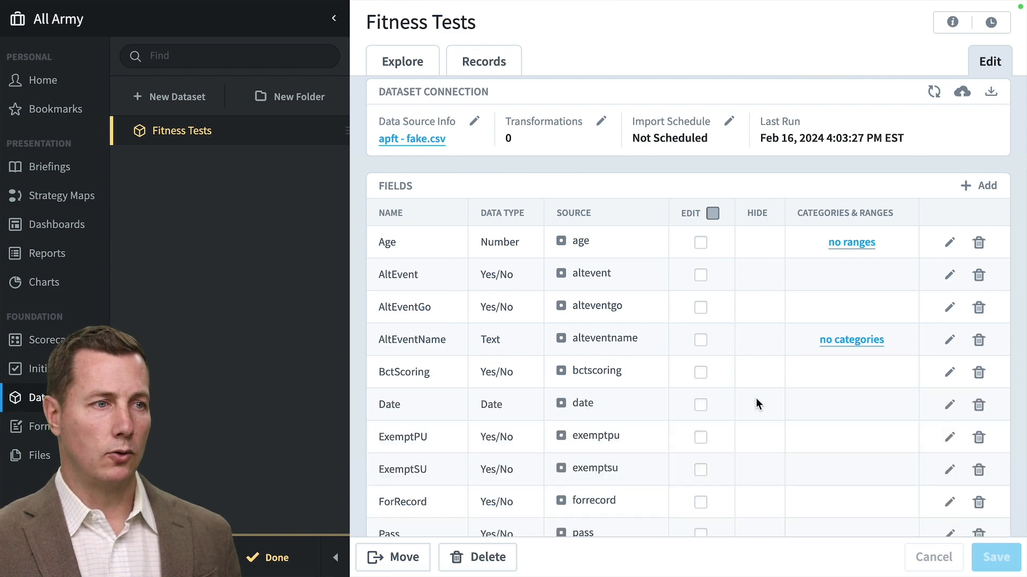
{"action": "scroll", "coordinate": [756, 398], "scroll_direction": "down", "scroll_amount": 3}
{"action": "scroll", "coordinate": [762, 402], "scroll_direction": "down", "scroll_amount": 3}
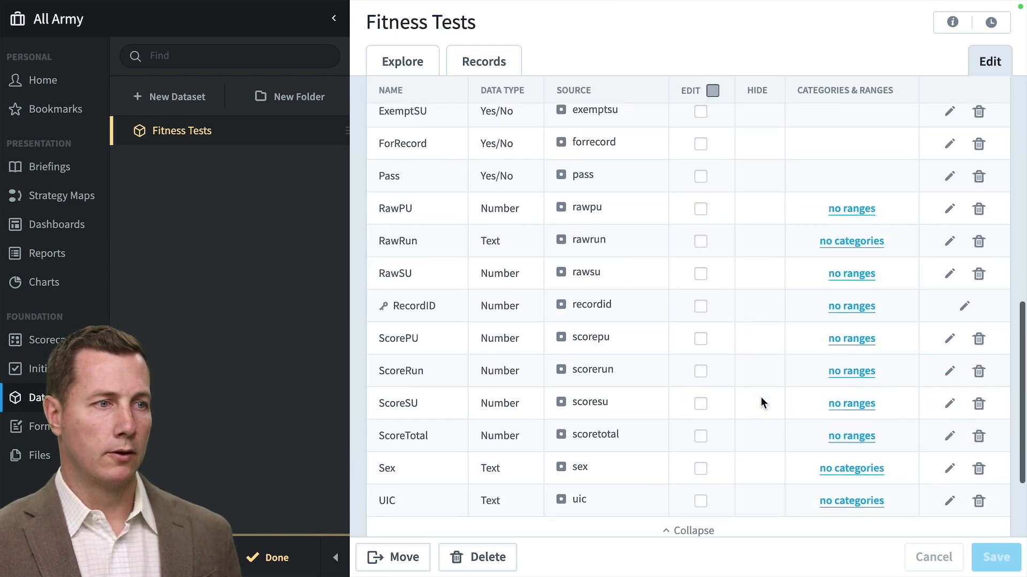
{"action": "left_click", "coordinate": [950, 503]}
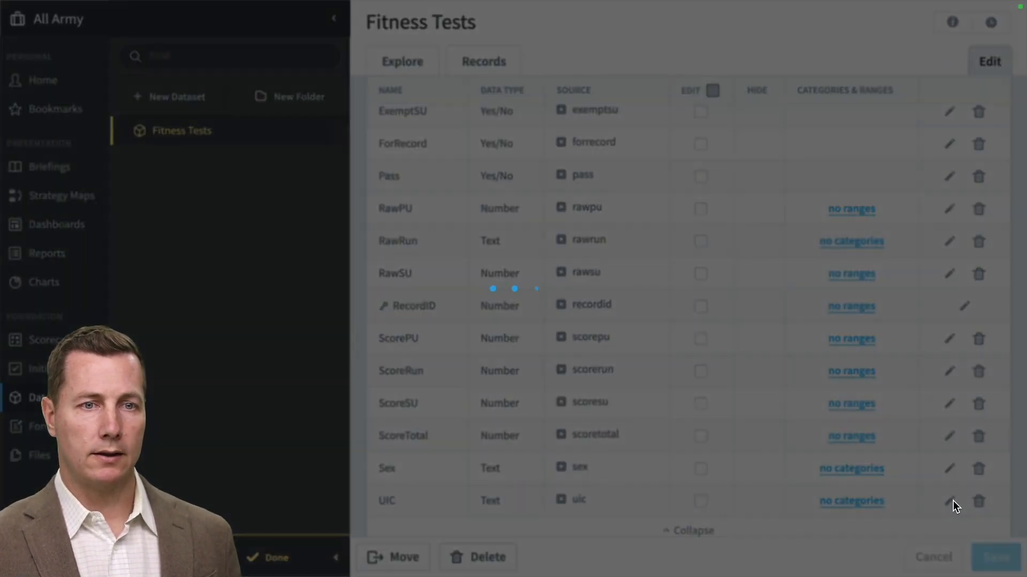
{"action": "left_click", "coordinate": [386, 307]}
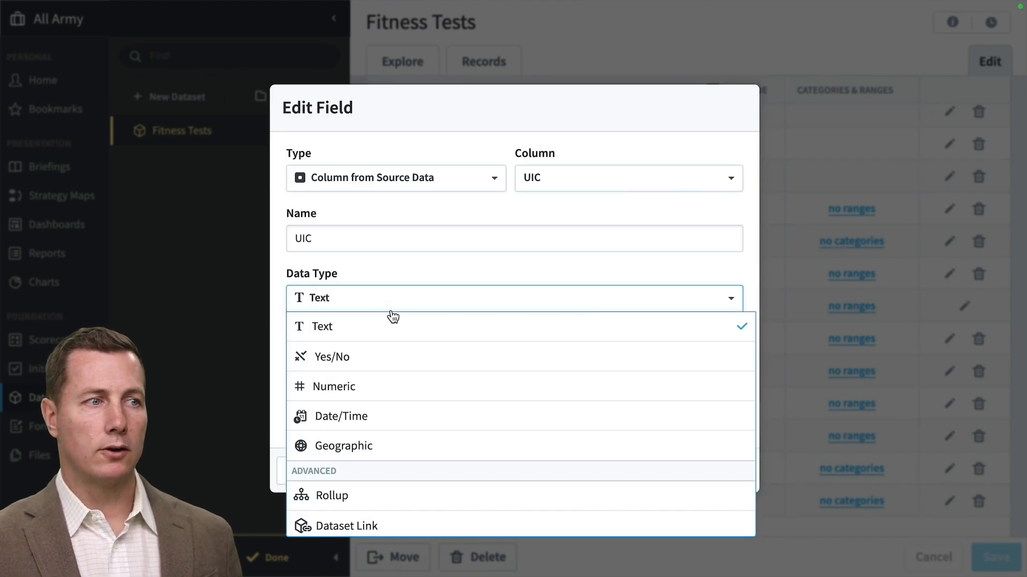
{"action": "left_click", "coordinate": [466, 493]}
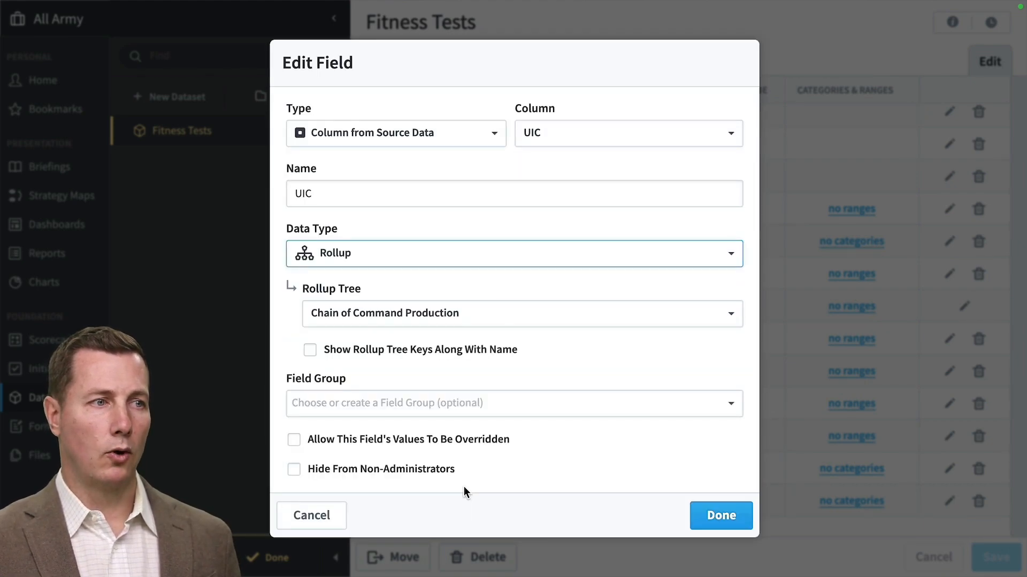
Step: Keep Chain of Command Production as the UIC field's rollup tree, confirm the field and save the dataset
{"action": "left_click", "coordinate": [464, 317]}
{"action": "left_click", "coordinate": [465, 318]}
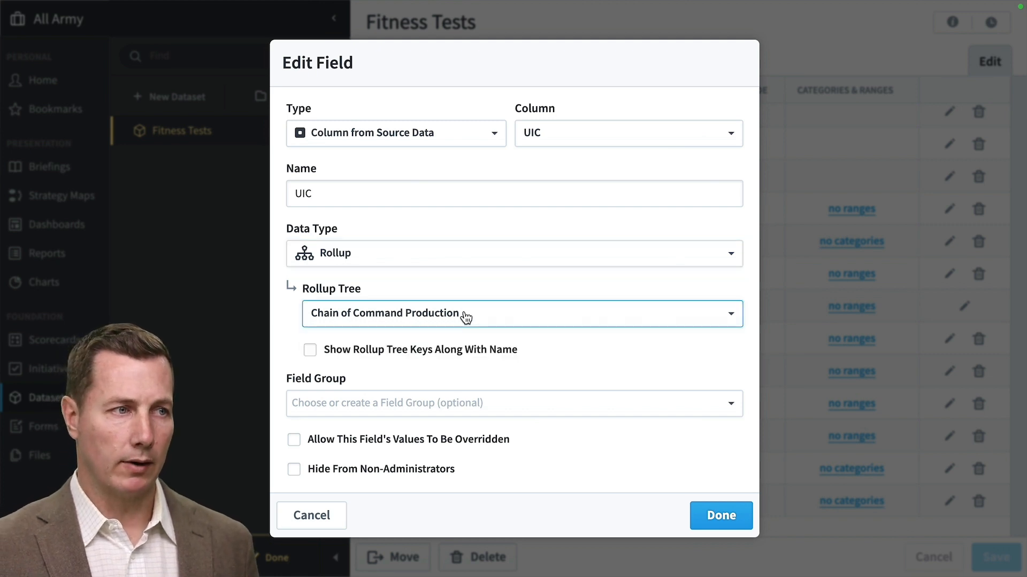
{"action": "left_click", "coordinate": [727, 516]}
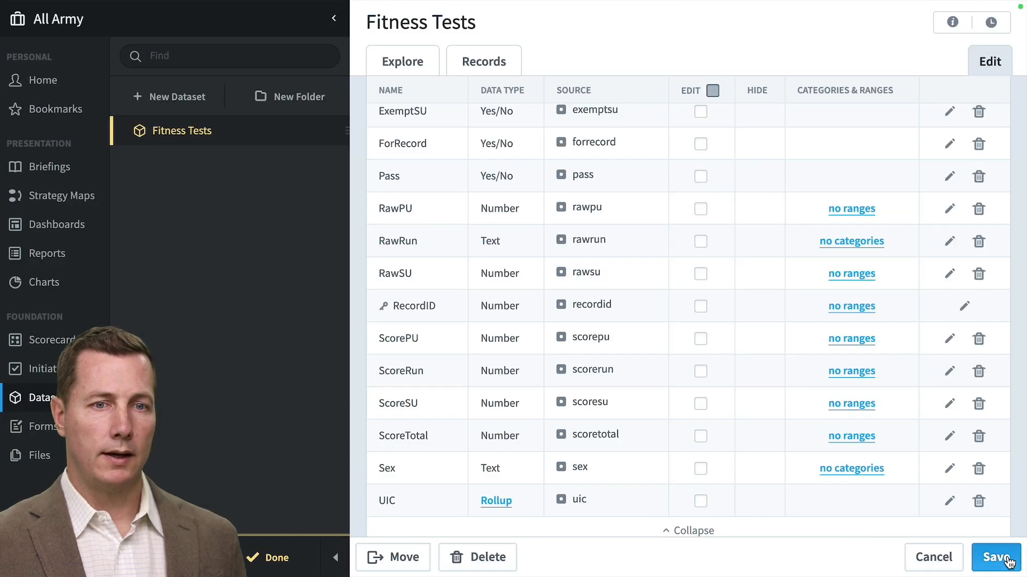
{"action": "left_click", "coordinate": [1007, 561]}
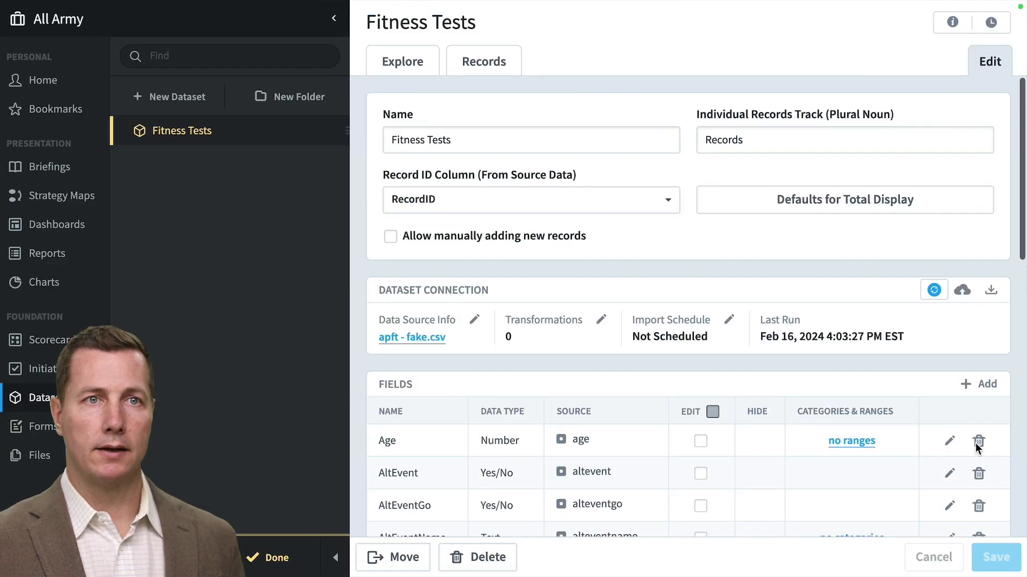
Step: Return to exploring the Fitness Tests dataset and add a breakdown by the Pass field
{"action": "left_click", "coordinate": [417, 63]}
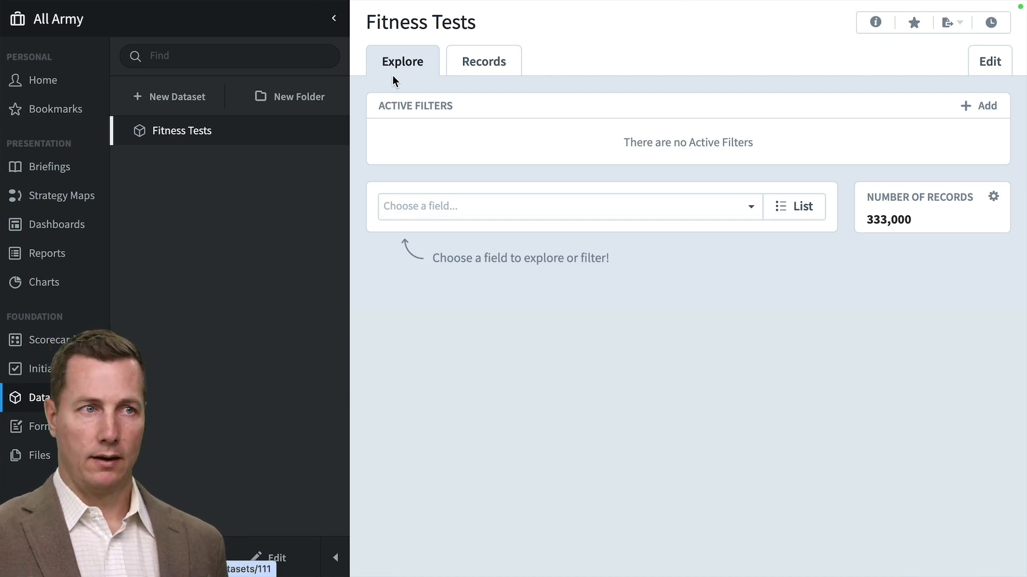
{"action": "left_click", "coordinate": [516, 210]}
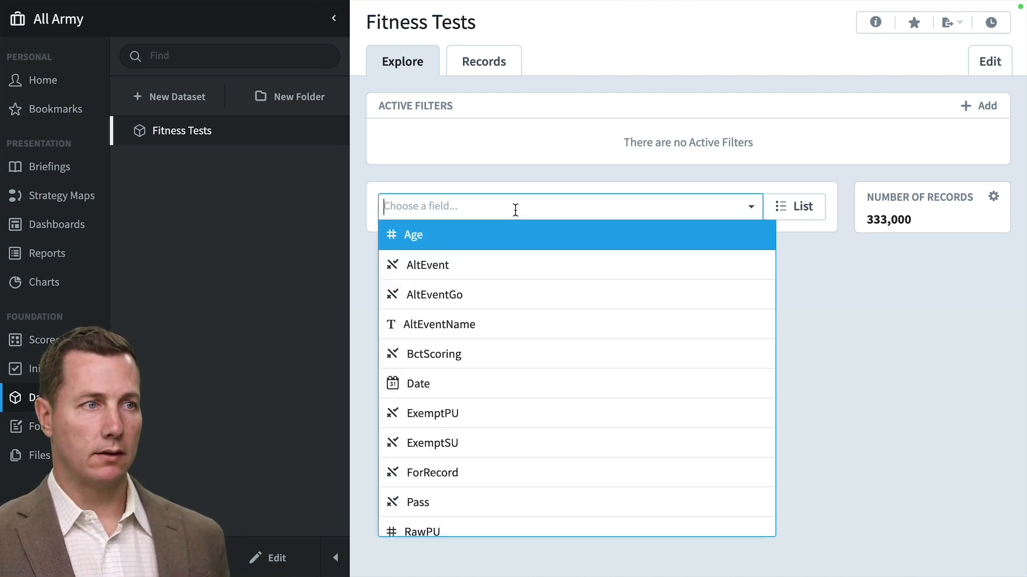
{"action": "scroll", "coordinate": [575, 367], "scroll_direction": "down", "scroll_amount": 3}
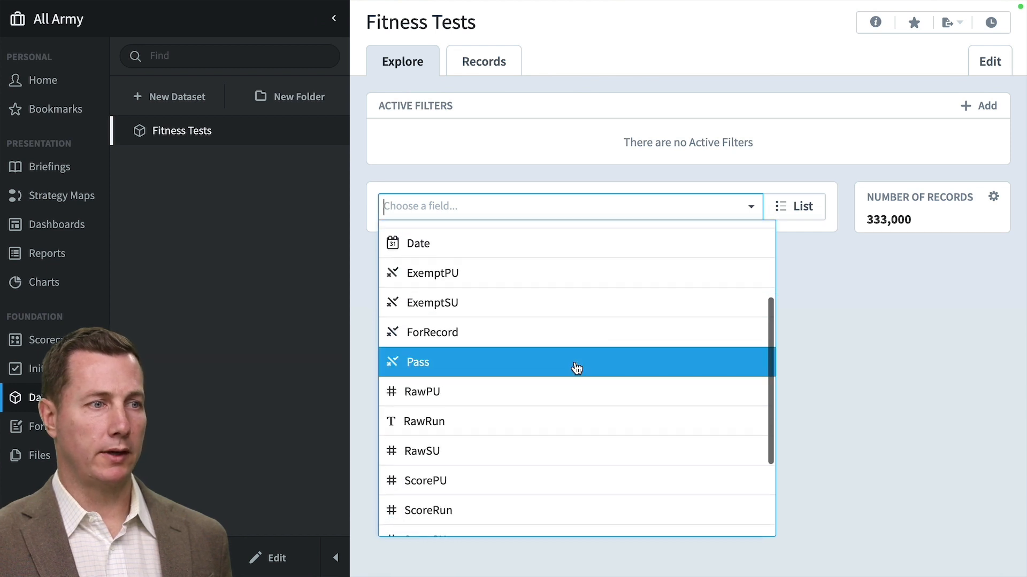
{"action": "scroll", "coordinate": [576, 369], "scroll_direction": "down", "scroll_amount": 3}
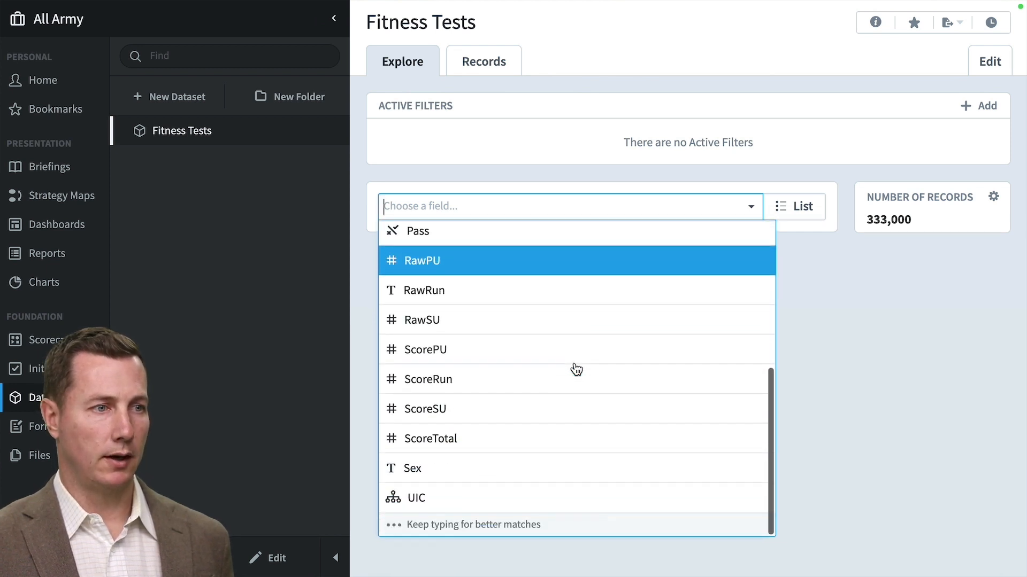
{"action": "scroll", "coordinate": [567, 353], "scroll_direction": "up", "scroll_amount": 1}
{"action": "left_click", "coordinate": [556, 335]}
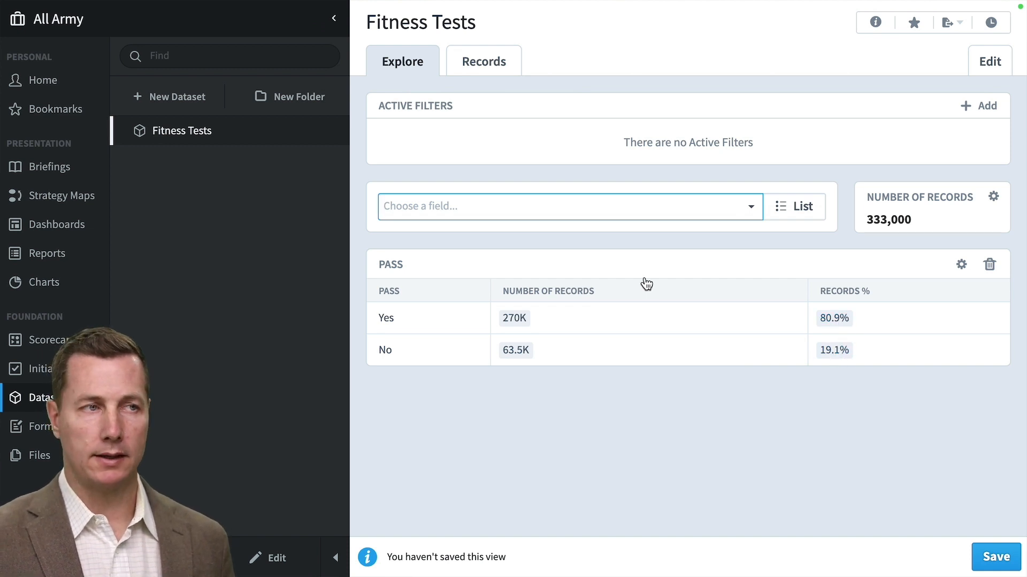
Step: Add a breakdown by the UIC rollup field and bring its units into view
{"action": "left_click", "coordinate": [603, 206]}
{"action": "scroll", "coordinate": [583, 407], "scroll_direction": "down", "scroll_amount": 5}
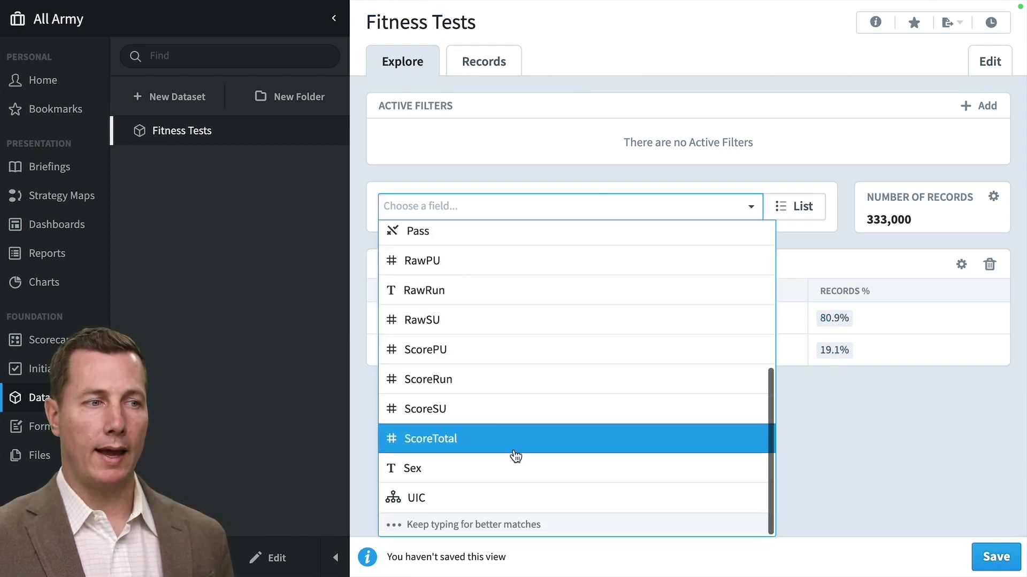
{"action": "left_click", "coordinate": [393, 500]}
{"action": "scroll", "coordinate": [518, 490], "scroll_direction": "down", "scroll_amount": 2}
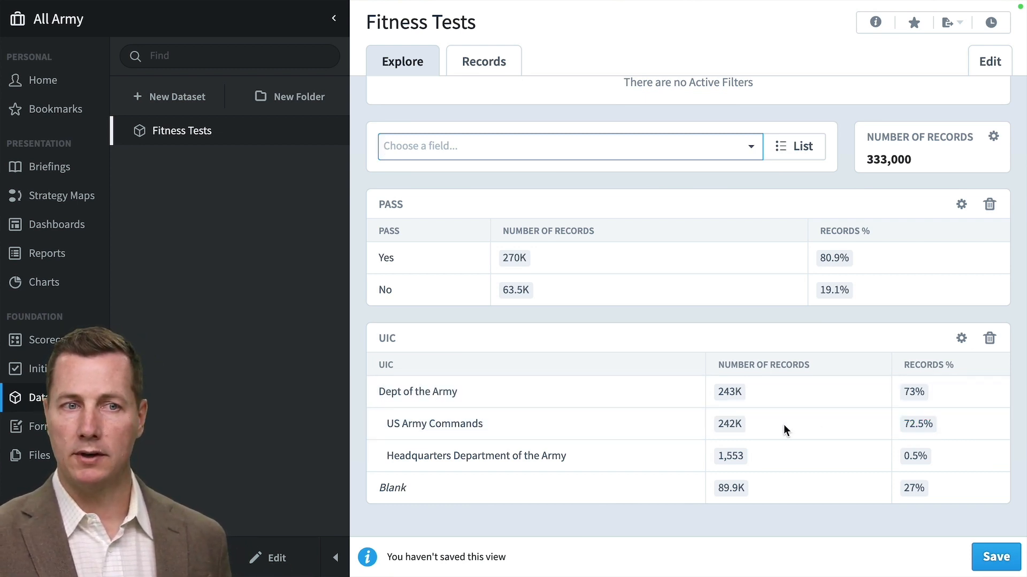
Step: Drill down the UIC breakdown through US Army Commands and U.S. Army Forces Command to XVIII Airborne Corps and check its pass rate
{"action": "left_click", "coordinate": [544, 430]}
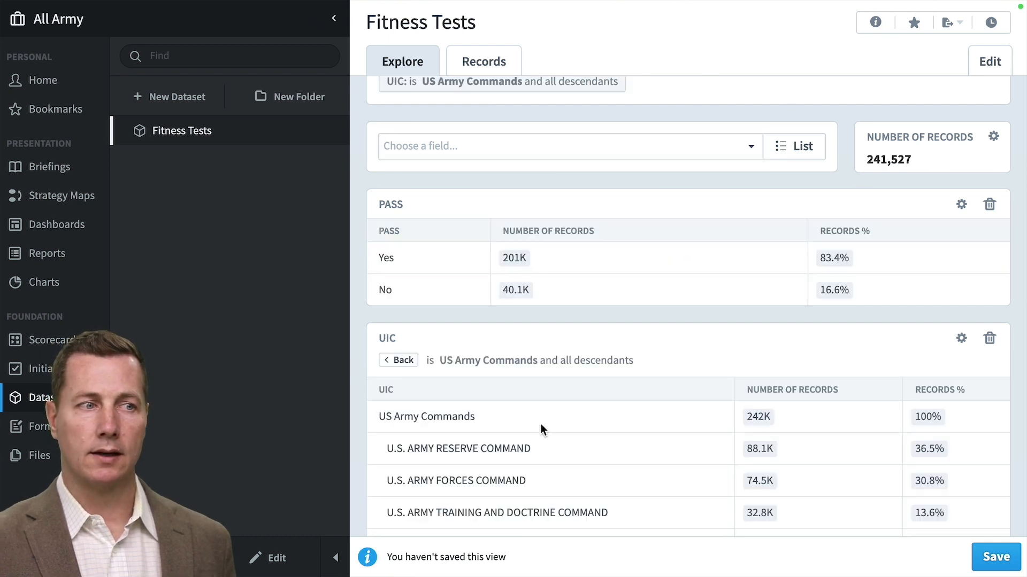
{"action": "scroll", "coordinate": [541, 425], "scroll_direction": "down", "scroll_amount": 1}
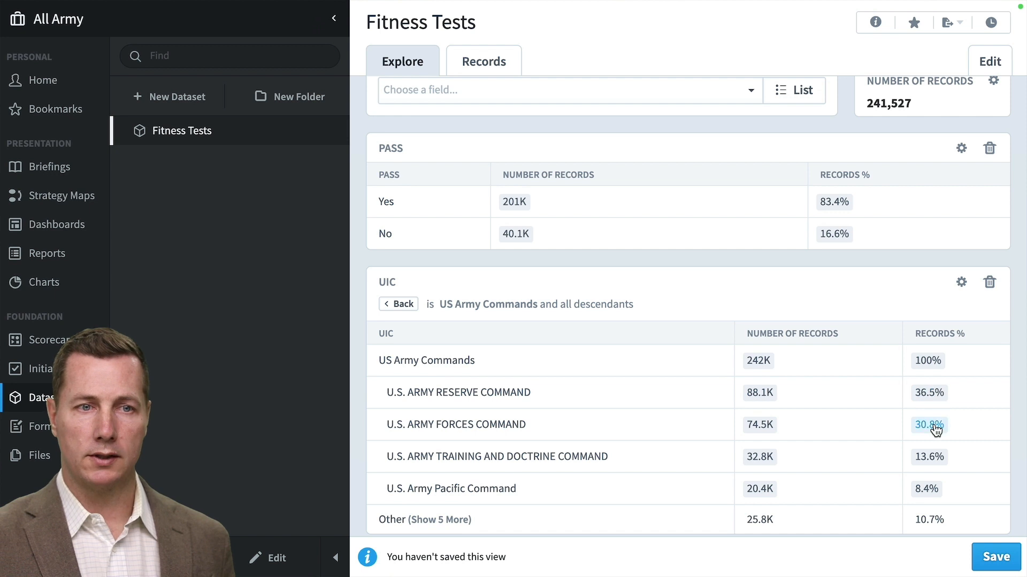
{"action": "left_click", "coordinate": [582, 431]}
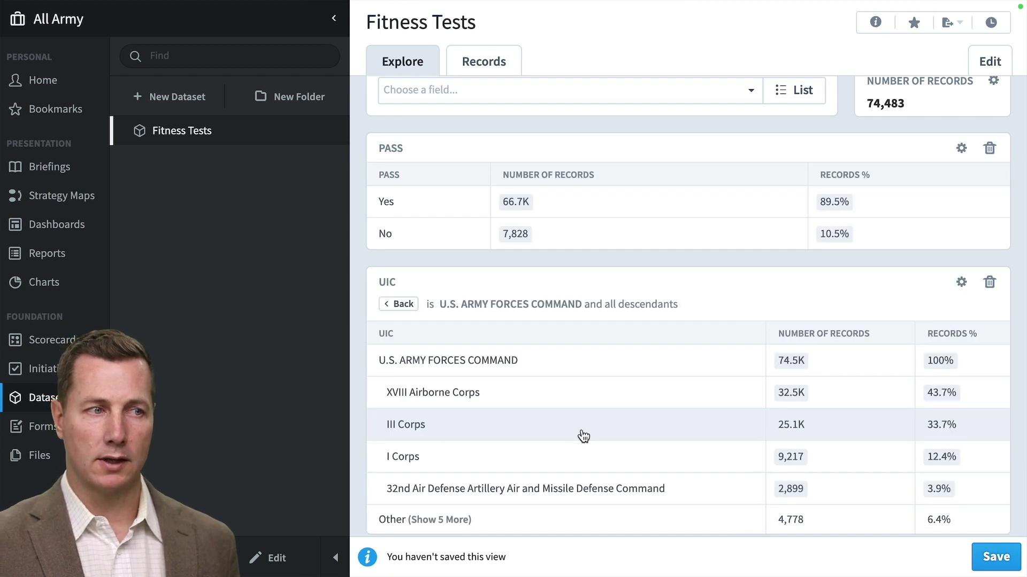
{"action": "left_click", "coordinate": [554, 396]}
{"action": "scroll", "coordinate": [678, 417], "scroll_direction": "up", "scroll_amount": 1}
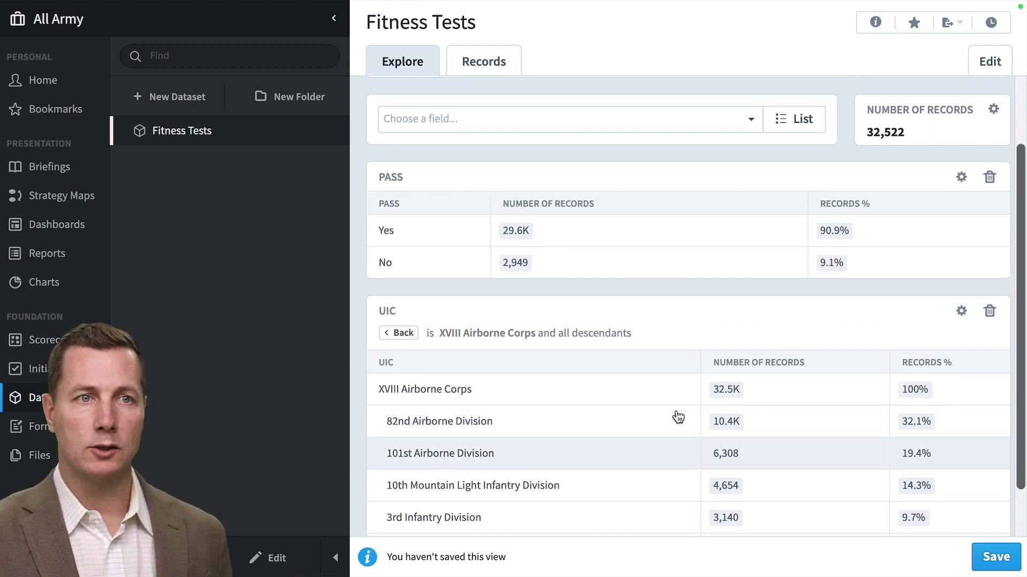
{"action": "scroll", "coordinate": [677, 417], "scroll_direction": "up", "scroll_amount": 2}
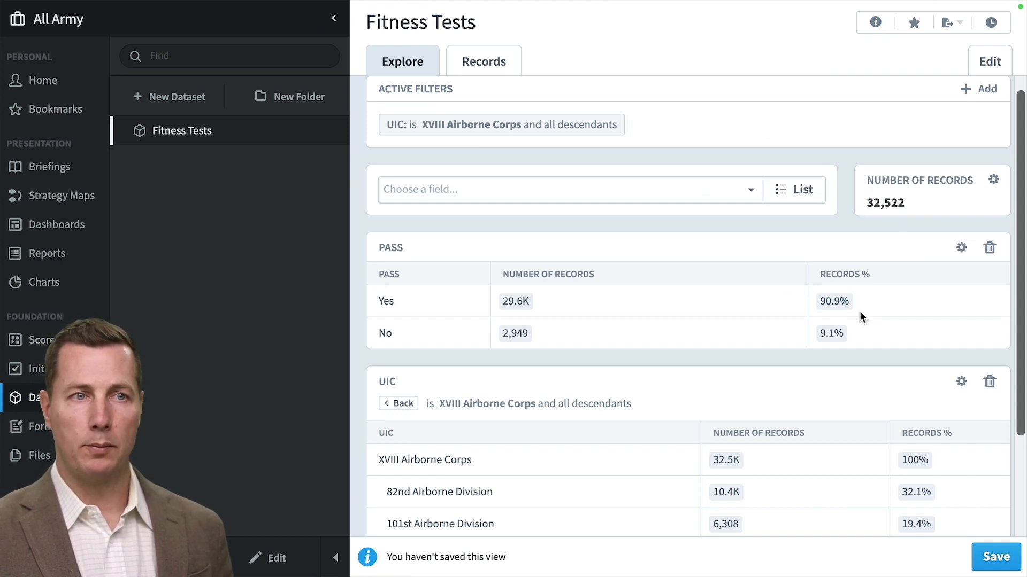
{"action": "scroll", "coordinate": [858, 335], "scroll_direction": "down", "scroll_amount": 3}
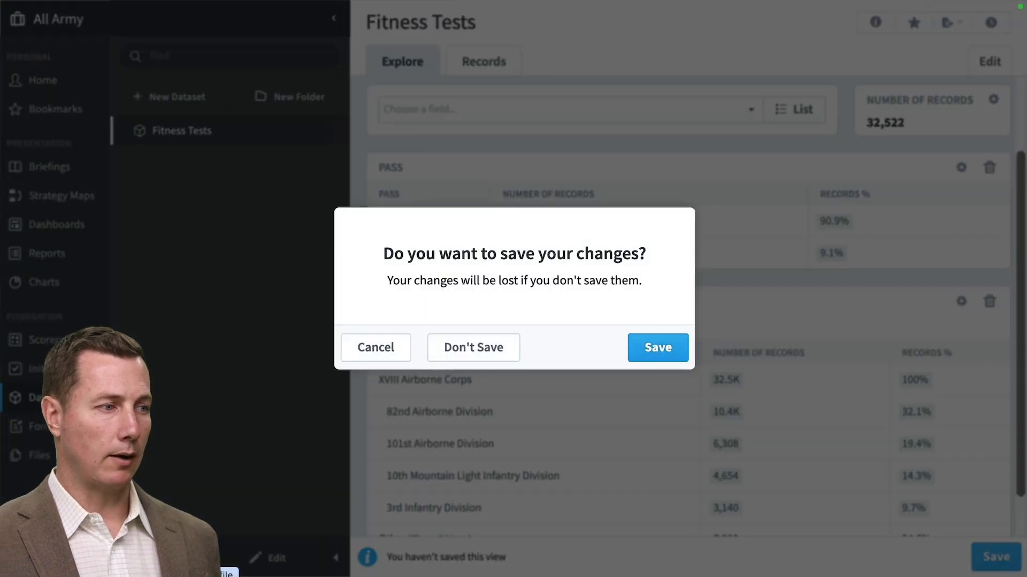
Step: Discard the unsaved view changes and open the Rollup Tree Groups of the Dataset Rollup Trees in the administration area
{"action": "left_click", "coordinate": [463, 348]}
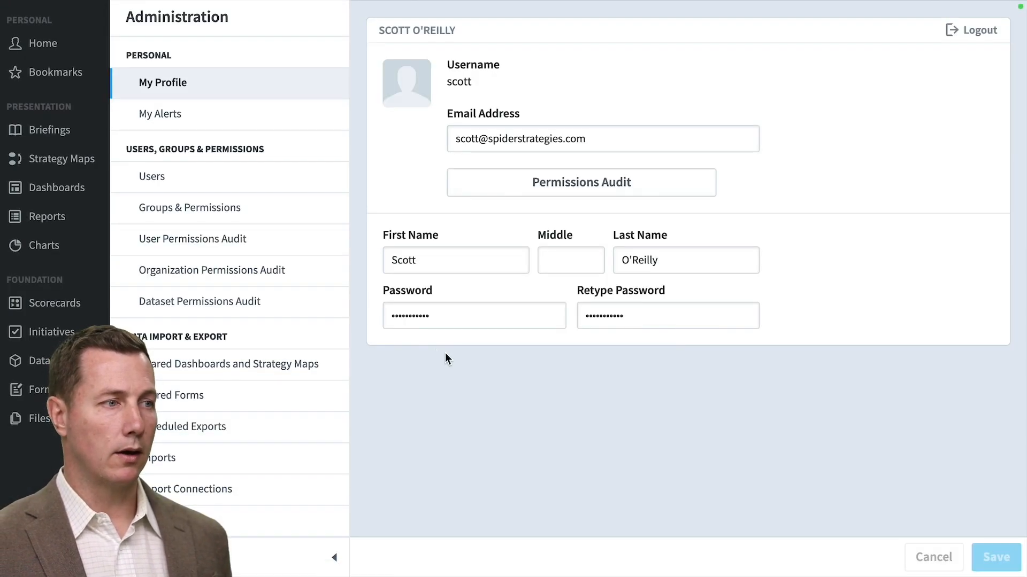
{"action": "scroll", "coordinate": [310, 361], "scroll_direction": "down", "scroll_amount": 4}
{"action": "scroll", "coordinate": [310, 361], "scroll_direction": "down", "scroll_amount": 3}
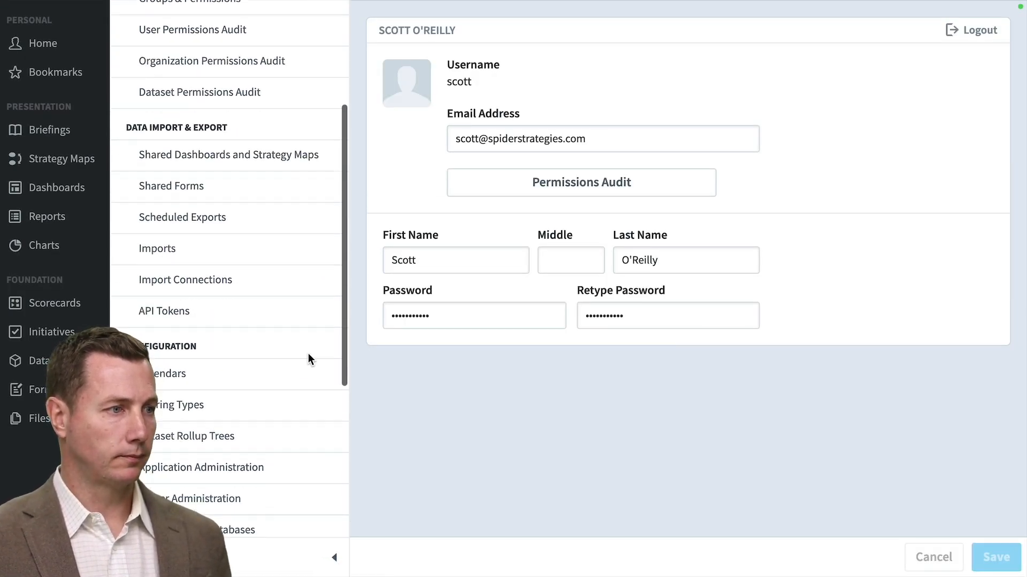
{"action": "left_click", "coordinate": [287, 342]}
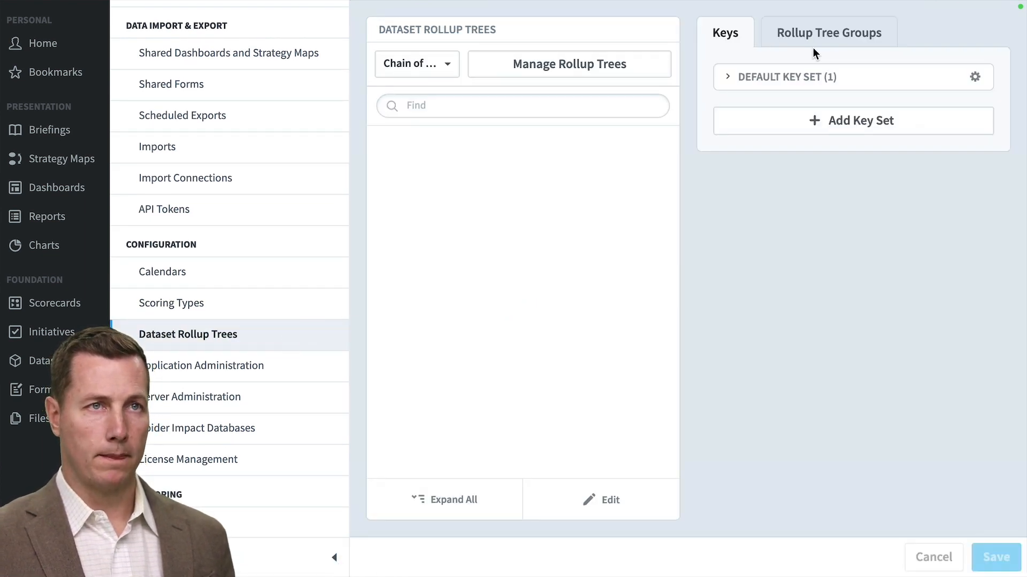
{"action": "left_click", "coordinate": [822, 36]}
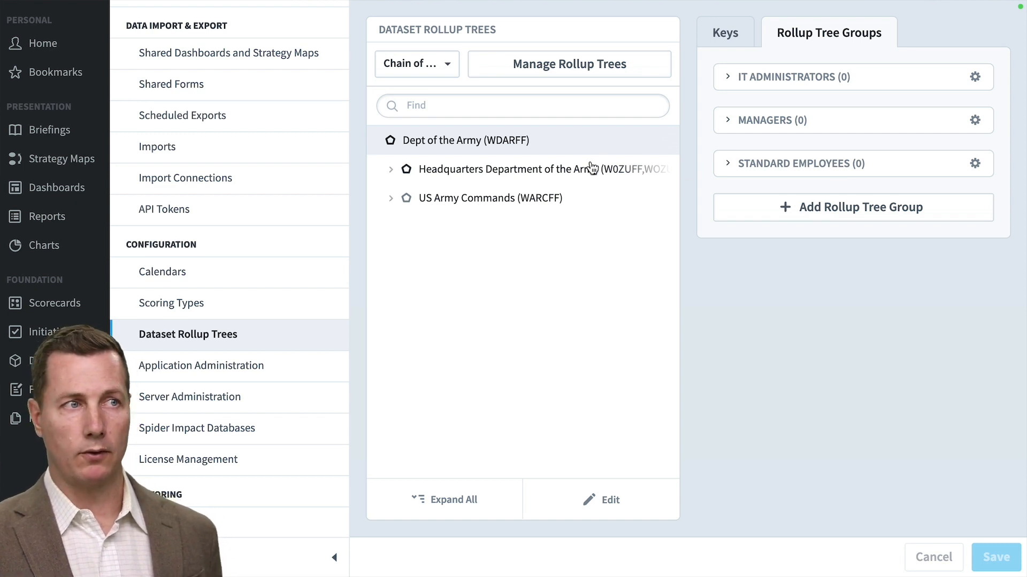
Step: Expand US Army Commands to Headquarters Army Futures Command and review its IT Administrators, Managers and Standard Employees members
{"action": "left_click", "coordinate": [556, 195]}
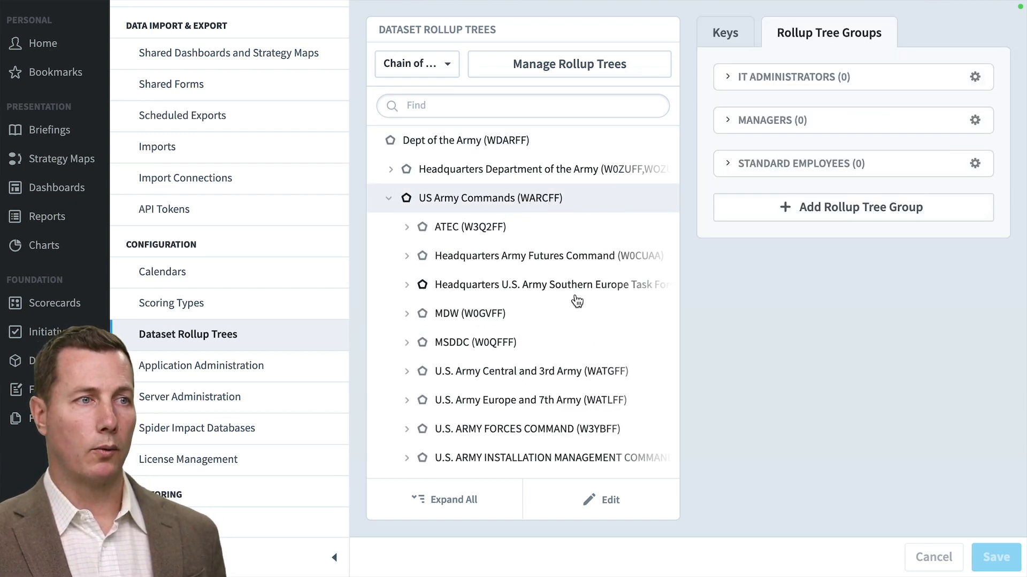
{"action": "left_click", "coordinate": [567, 260]}
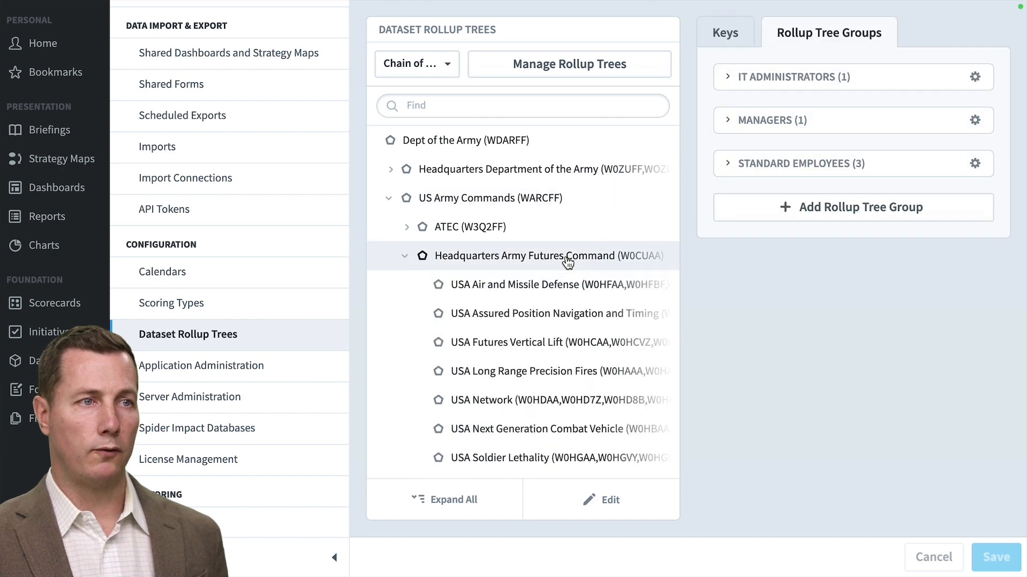
{"action": "left_click", "coordinate": [830, 84]}
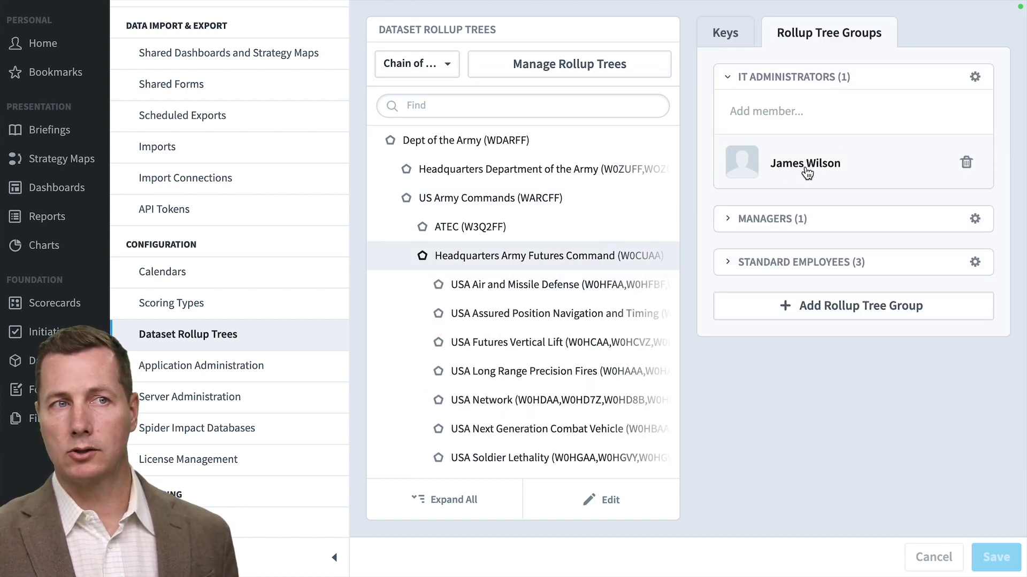
{"action": "left_click", "coordinate": [830, 225]}
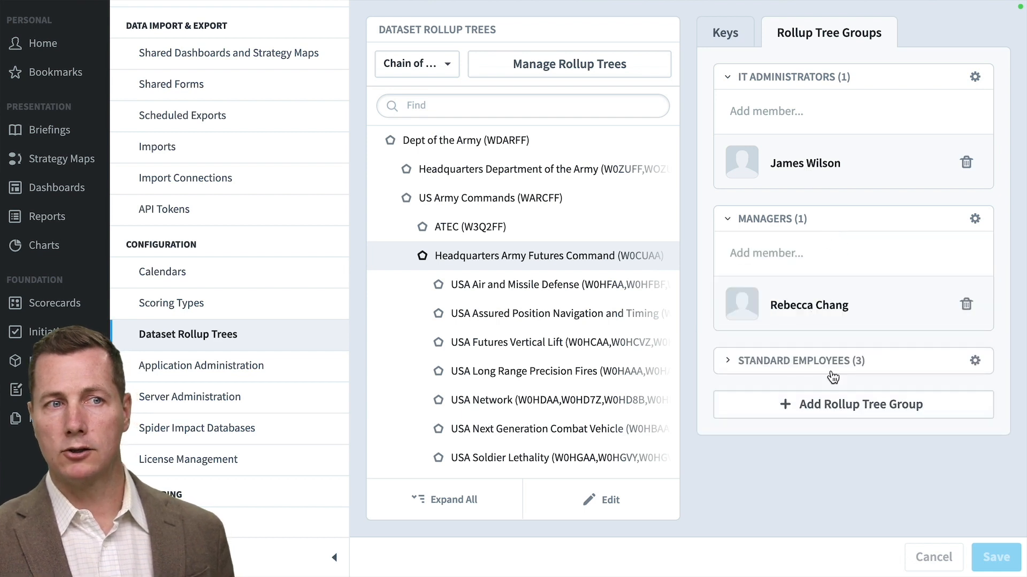
{"action": "left_click", "coordinate": [831, 361]}
{"action": "scroll", "coordinate": [829, 366], "scroll_direction": "down", "scroll_amount": 3}
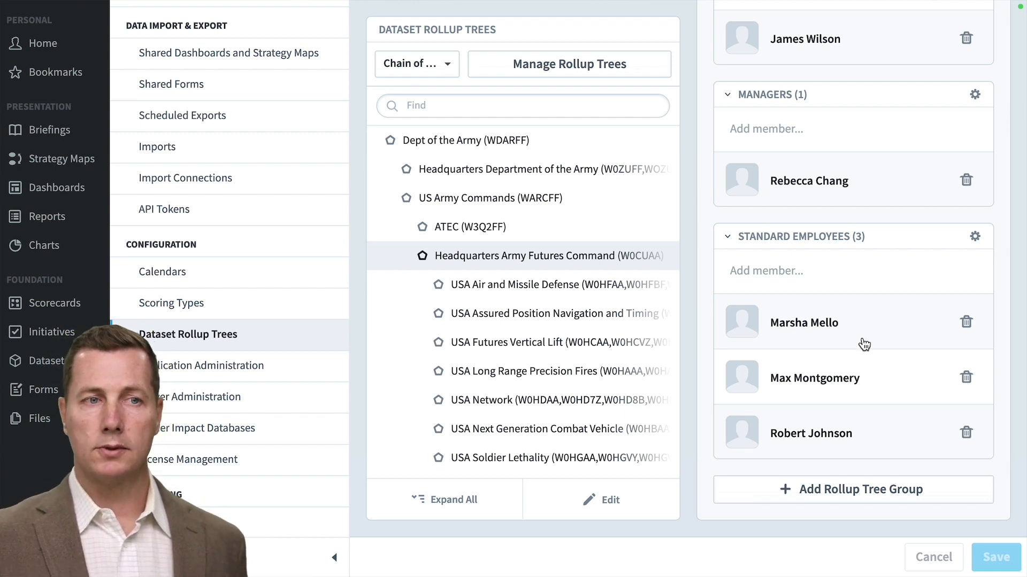
{"action": "scroll", "coordinate": [869, 342], "scroll_direction": "up", "scroll_amount": 2}
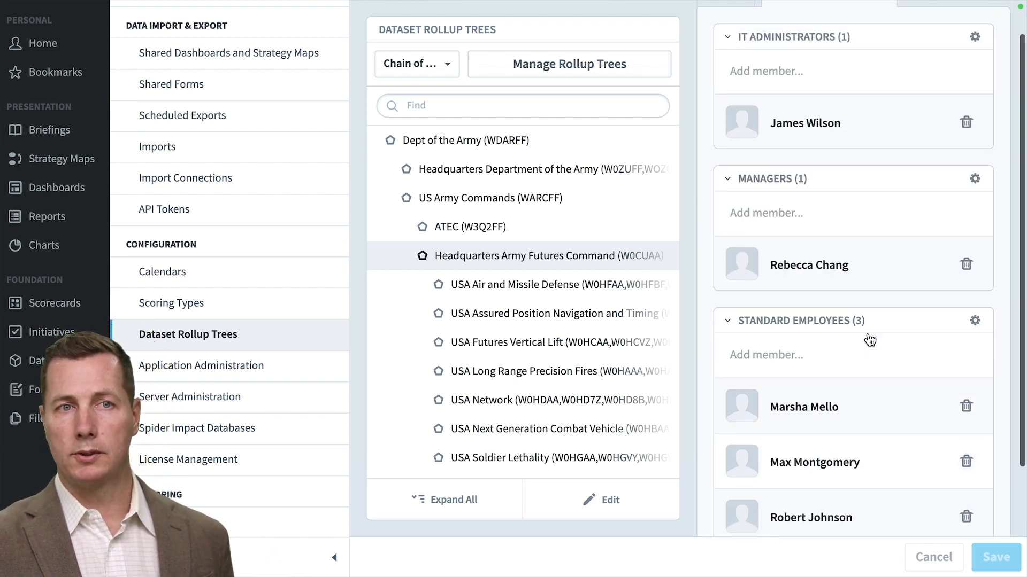
Step: Check the rollup tree group membership of USA Air and Missile Defense and open the member entry for IT Administrators
{"action": "left_click", "coordinate": [558, 293]}
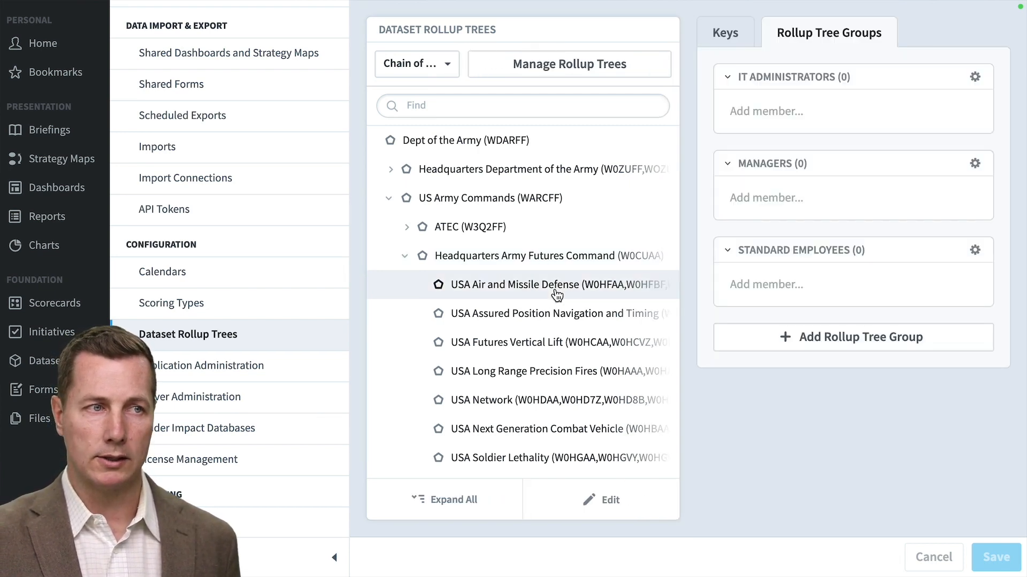
{"action": "left_click", "coordinate": [830, 116]}
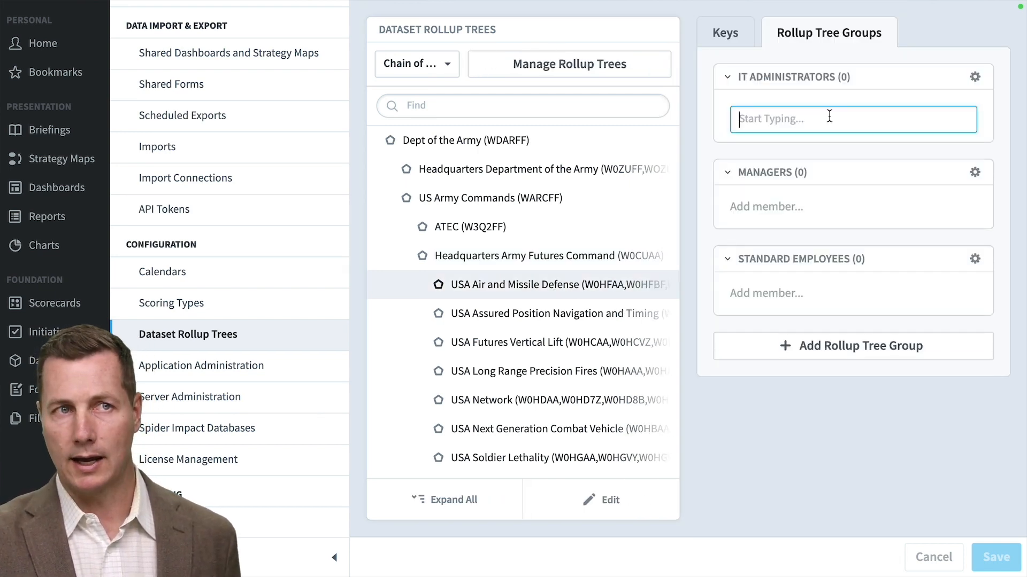
{"action": "left_click", "coordinate": [998, 105]}
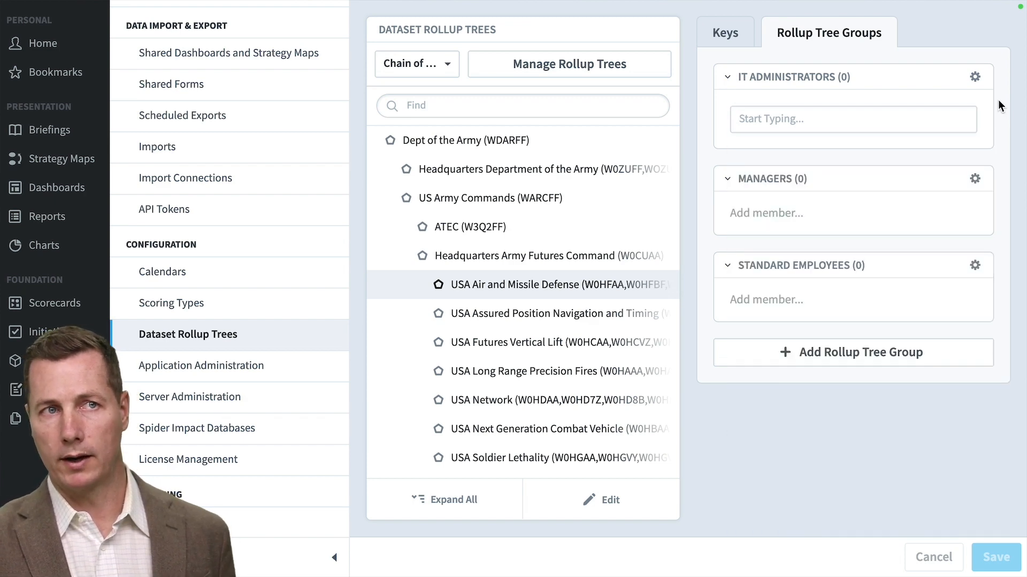
{"action": "left_click", "coordinate": [586, 262]}
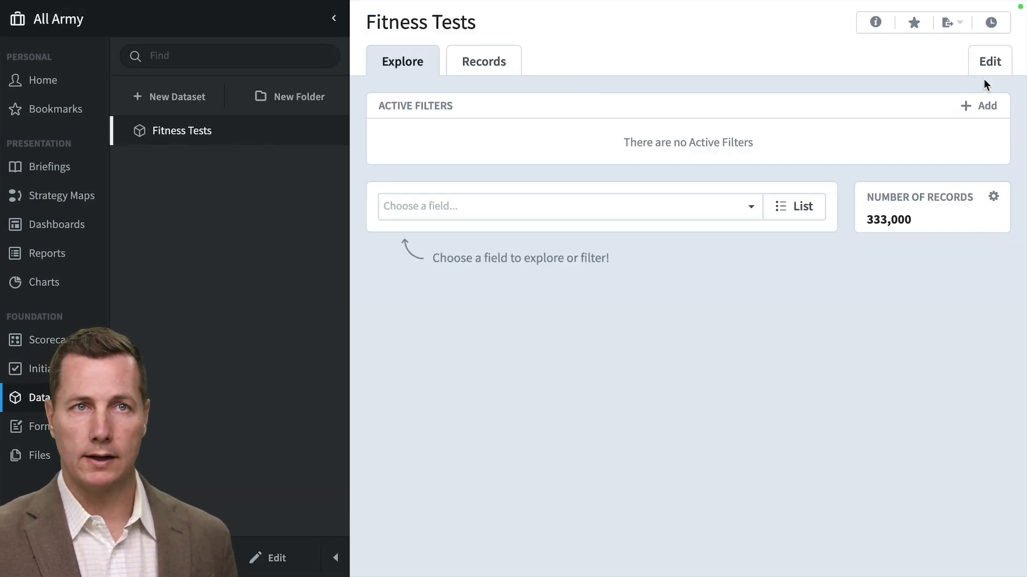
Step: Edit the Fitness Tests dataset and remove UIC: IT Administrators and UIC: Standard Employees from its advanced permissions
{"action": "left_click", "coordinate": [988, 62]}
{"action": "scroll", "coordinate": [942, 260], "scroll_direction": "down", "scroll_amount": 7}
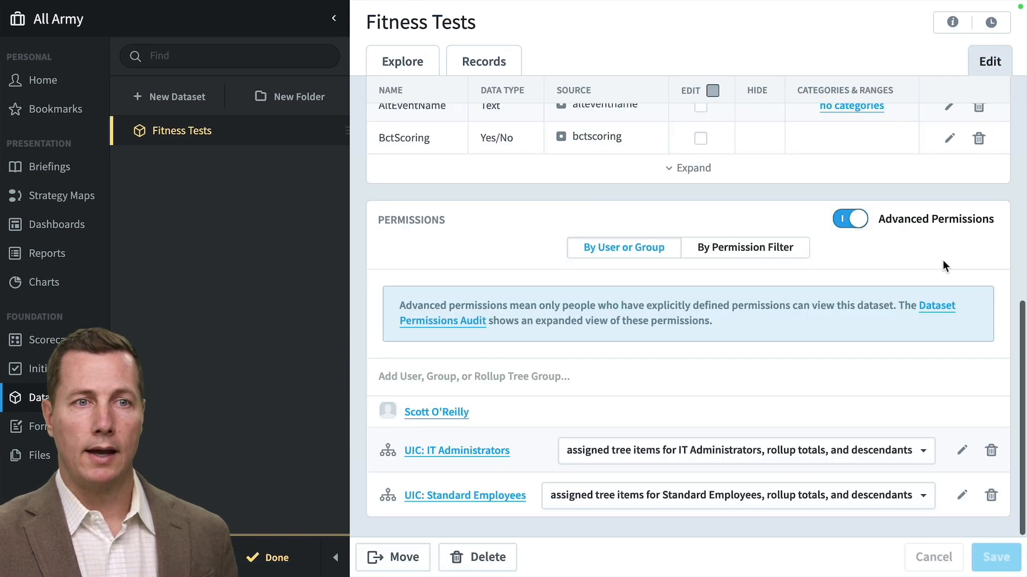
{"action": "left_click", "coordinate": [854, 219]}
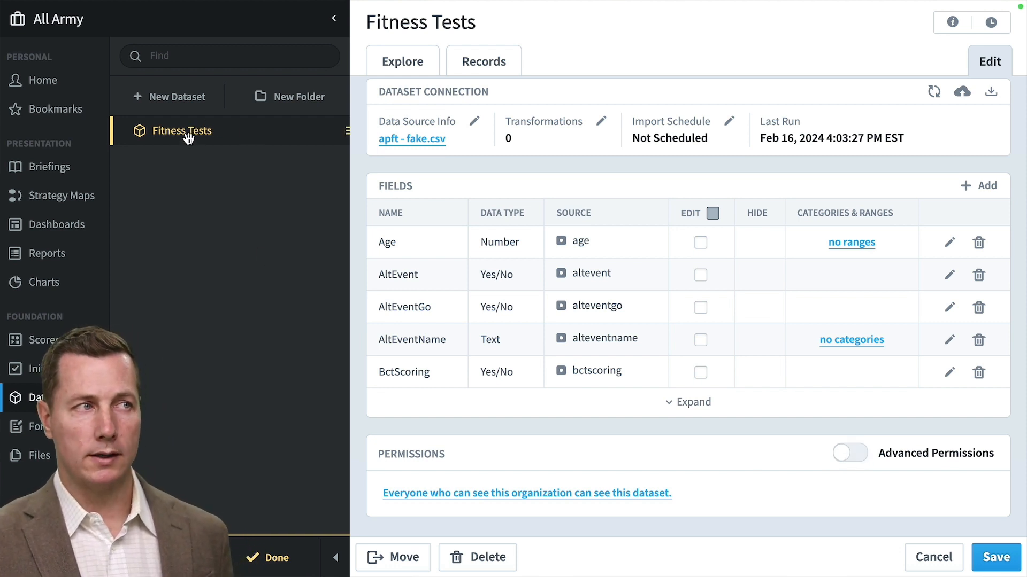
{"action": "left_click", "coordinate": [849, 455]}
{"action": "left_click", "coordinate": [989, 449]}
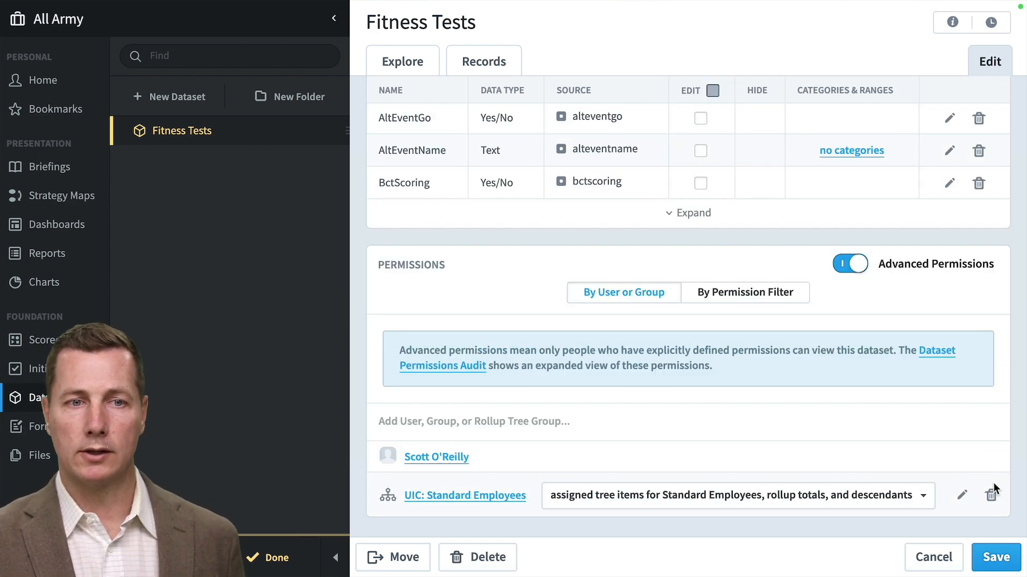
{"action": "left_click", "coordinate": [990, 493]}
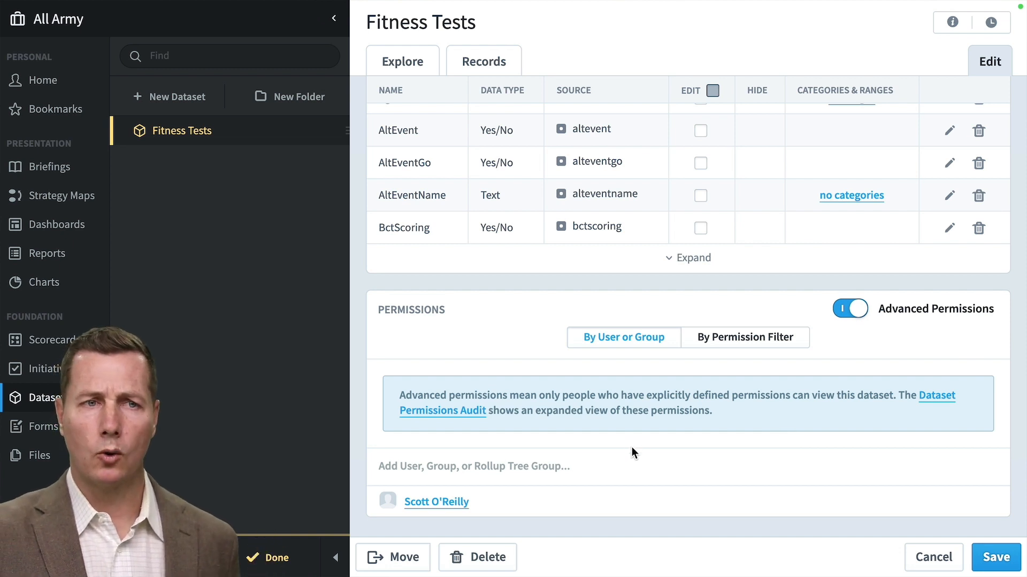
Step: Add the UIC: IT Administrators rollup tree group to the dataset's permissions and grant it the Modify Dataset action
{"action": "left_click", "coordinate": [565, 472]}
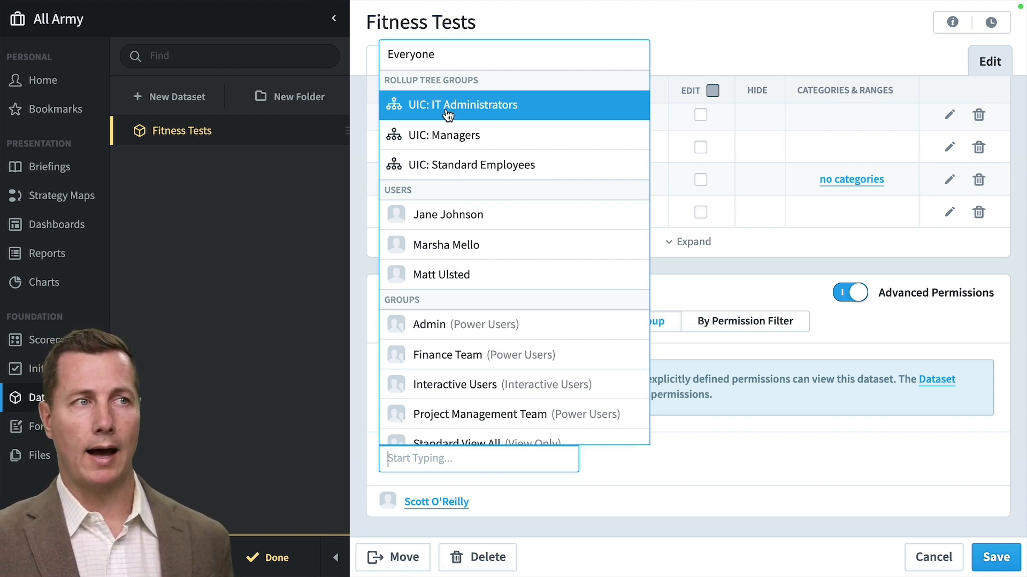
{"action": "left_click", "coordinate": [492, 111]}
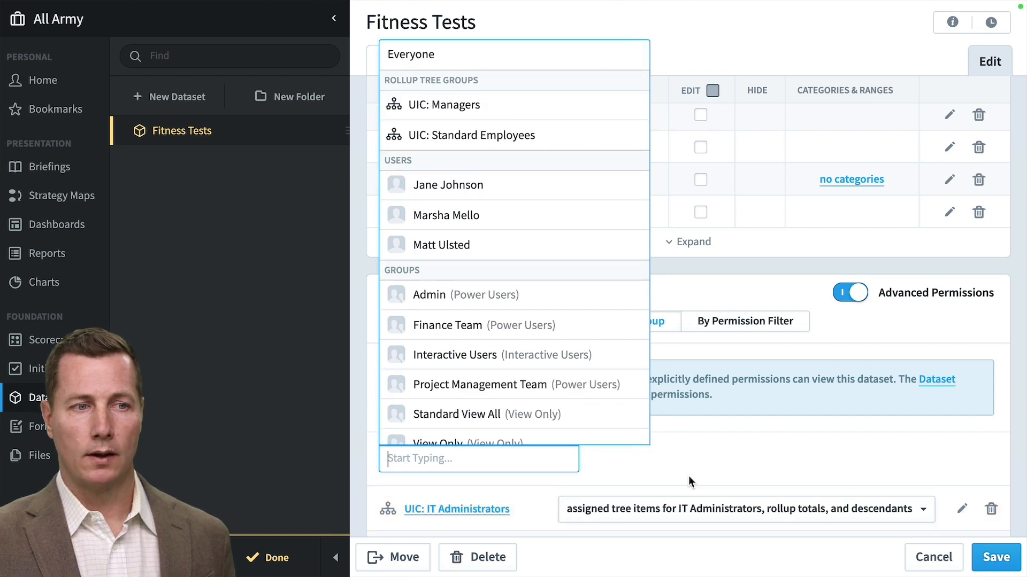
{"action": "scroll", "coordinate": [756, 451], "scroll_direction": "down", "scroll_amount": 1}
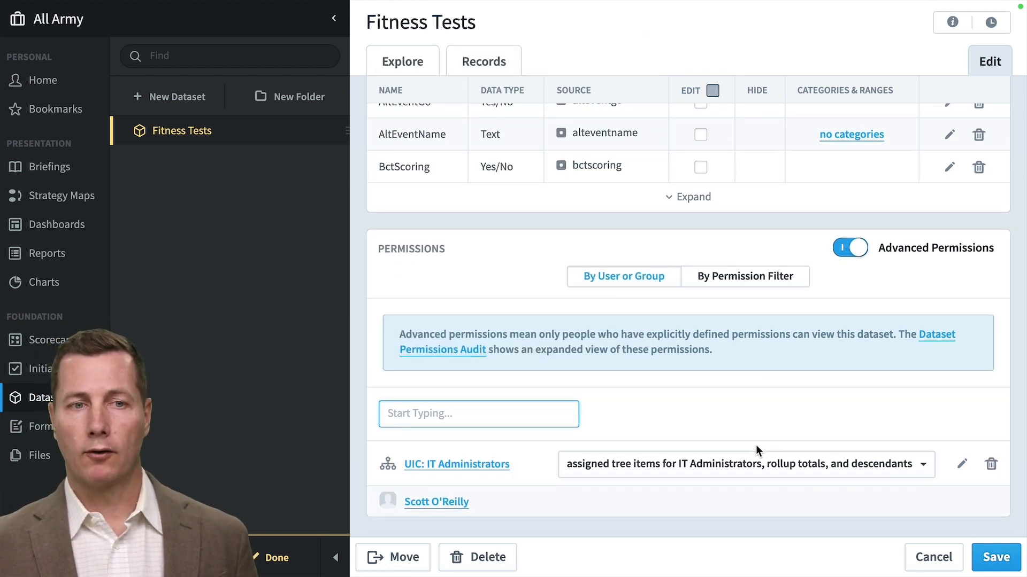
{"action": "left_click", "coordinate": [961, 464]}
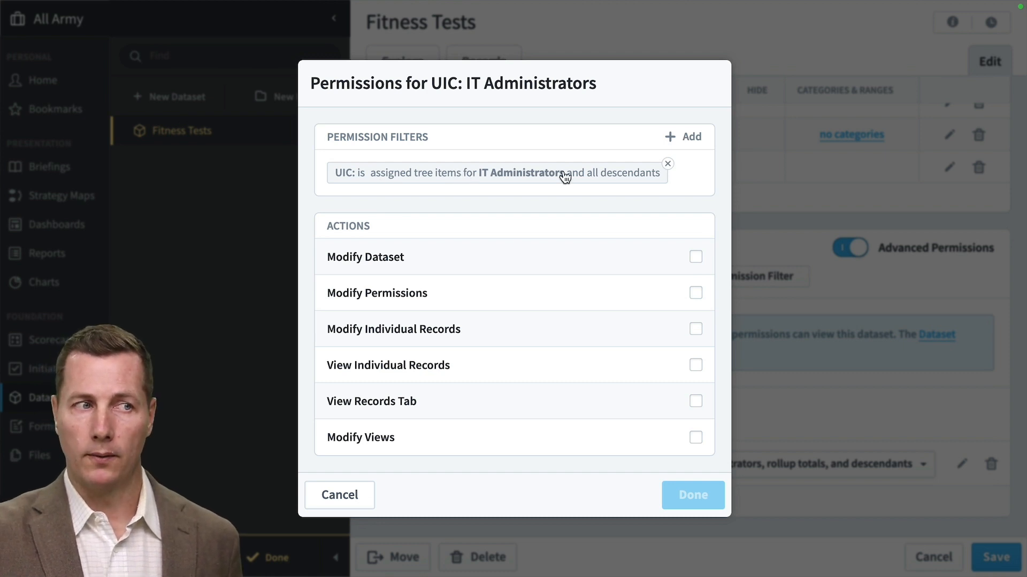
{"action": "left_click", "coordinate": [696, 258]}
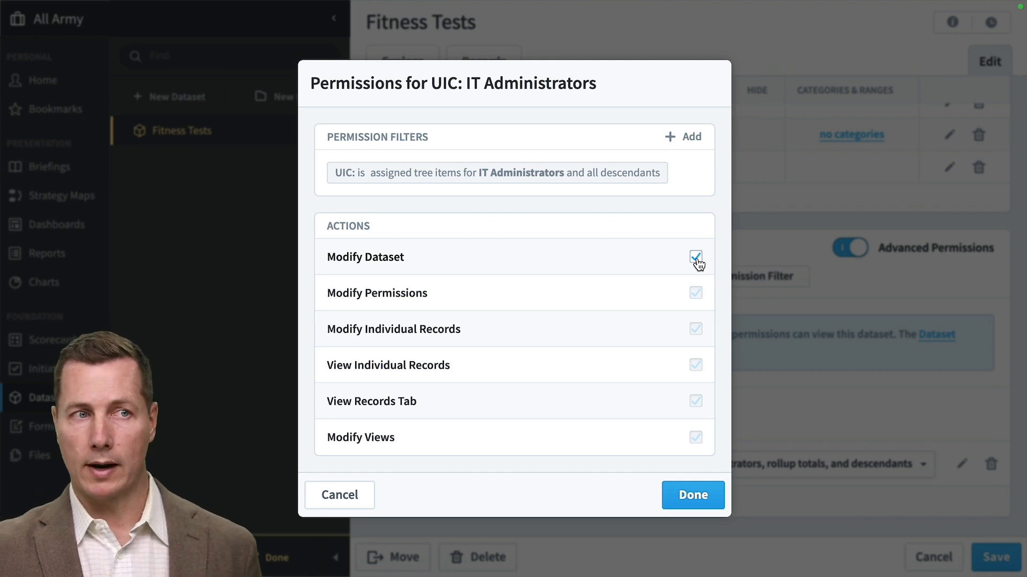
{"action": "left_click", "coordinate": [690, 492]}
Step: Add the UIC: Standard Employees group to the permissions without granting extra actions, and save the dataset
{"action": "left_click", "coordinate": [549, 415]}
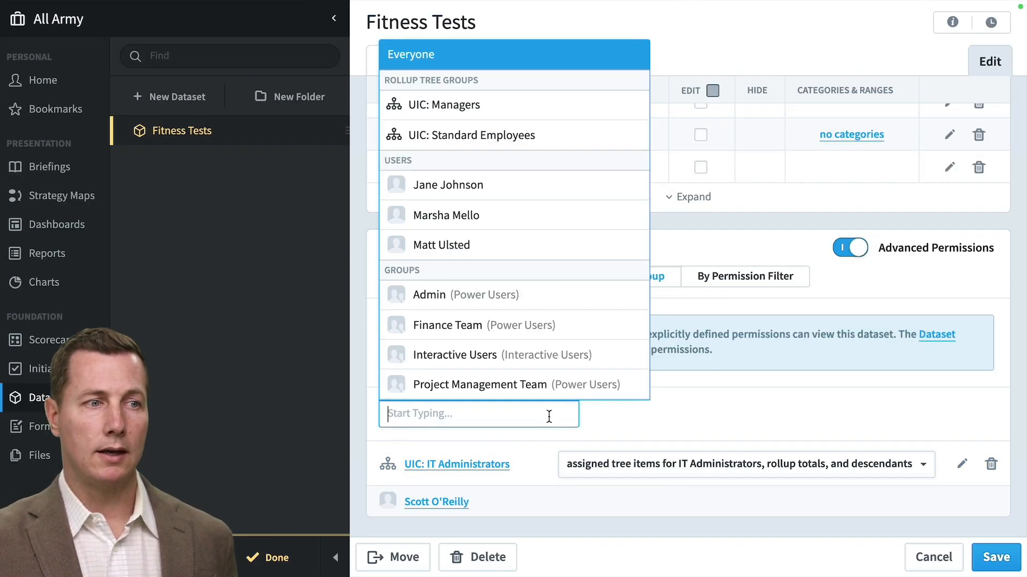
{"action": "left_click", "coordinate": [500, 134]}
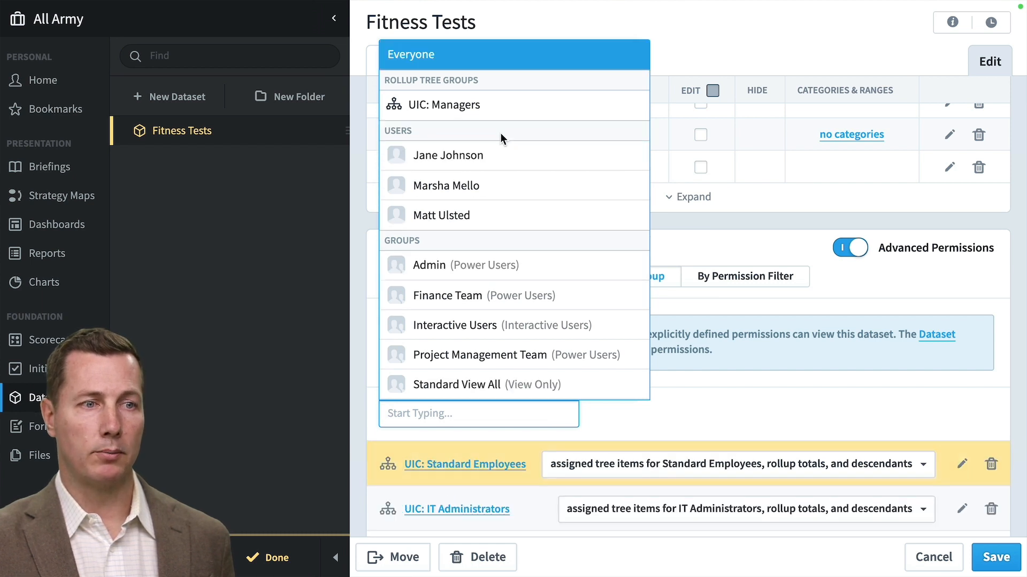
{"action": "left_click", "coordinate": [759, 405]}
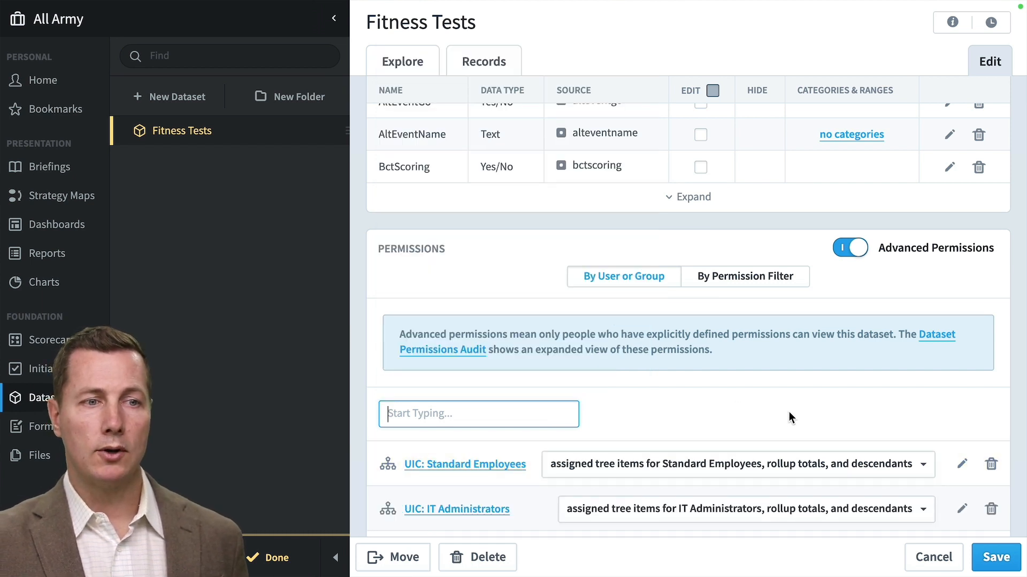
{"action": "left_click", "coordinate": [965, 465]}
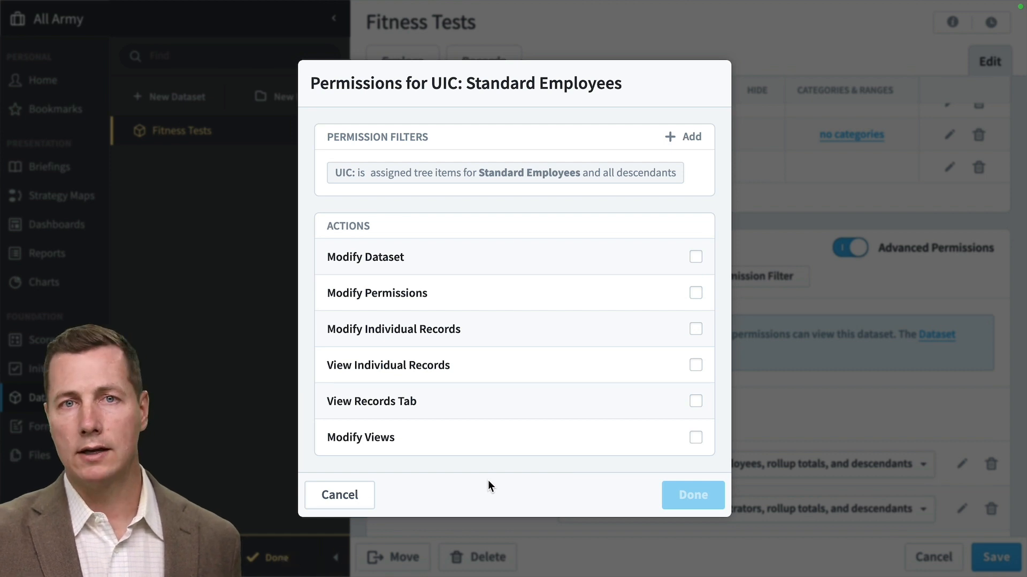
{"action": "left_click", "coordinate": [352, 497]}
{"action": "left_click", "coordinate": [1002, 556]}
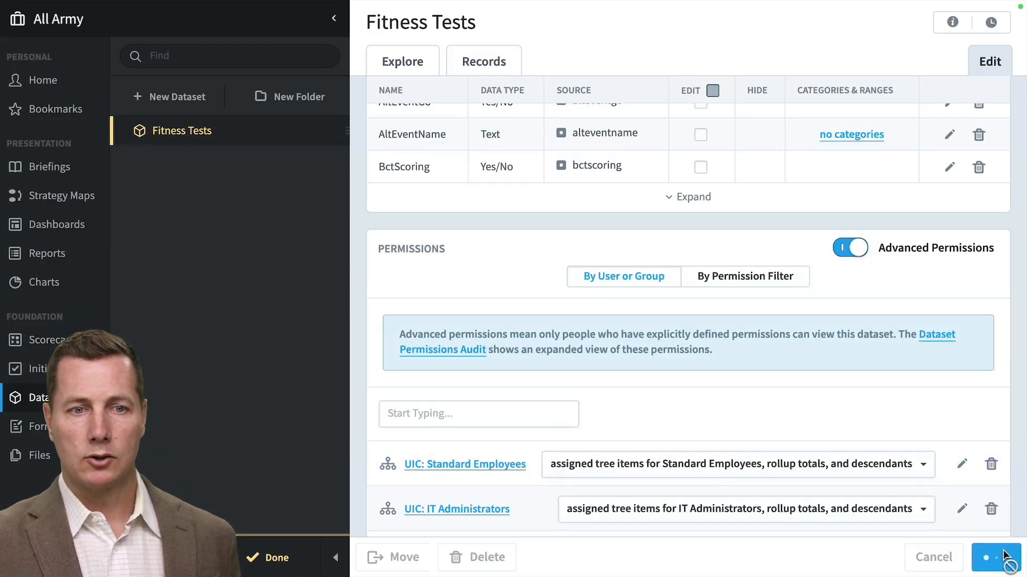
{"action": "scroll", "coordinate": [931, 430], "scroll_direction": "down", "scroll_amount": 1}
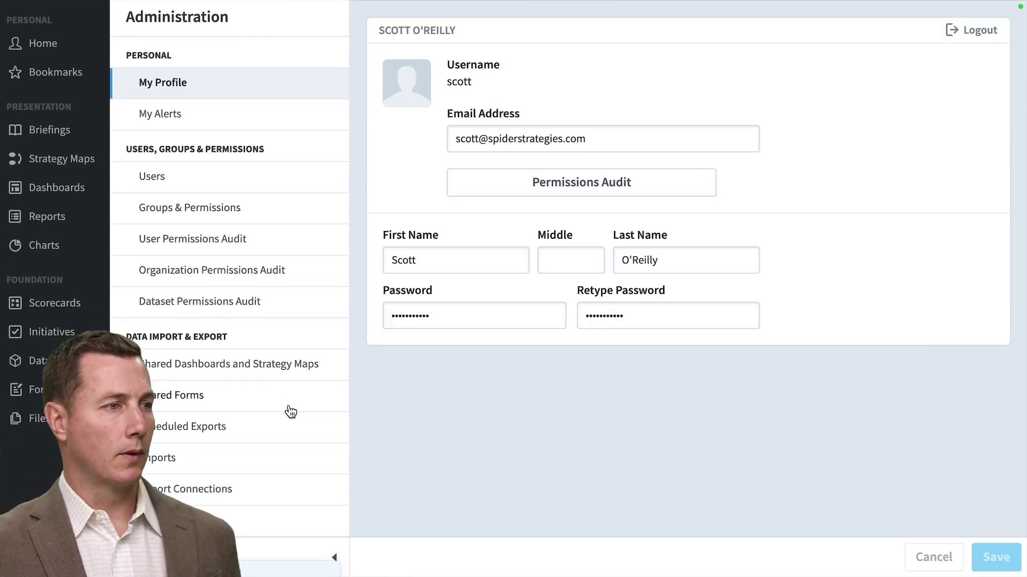
Step: Log in as the last user in the administration's Users list to check that account's dataset access, and end that session
{"action": "left_click", "coordinate": [234, 187]}
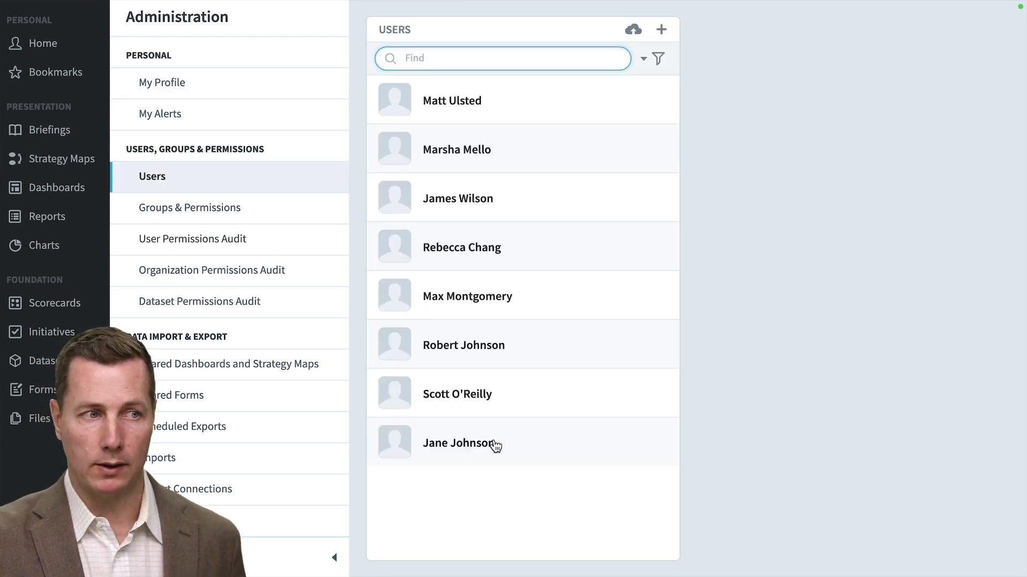
{"action": "left_click", "coordinate": [496, 446]}
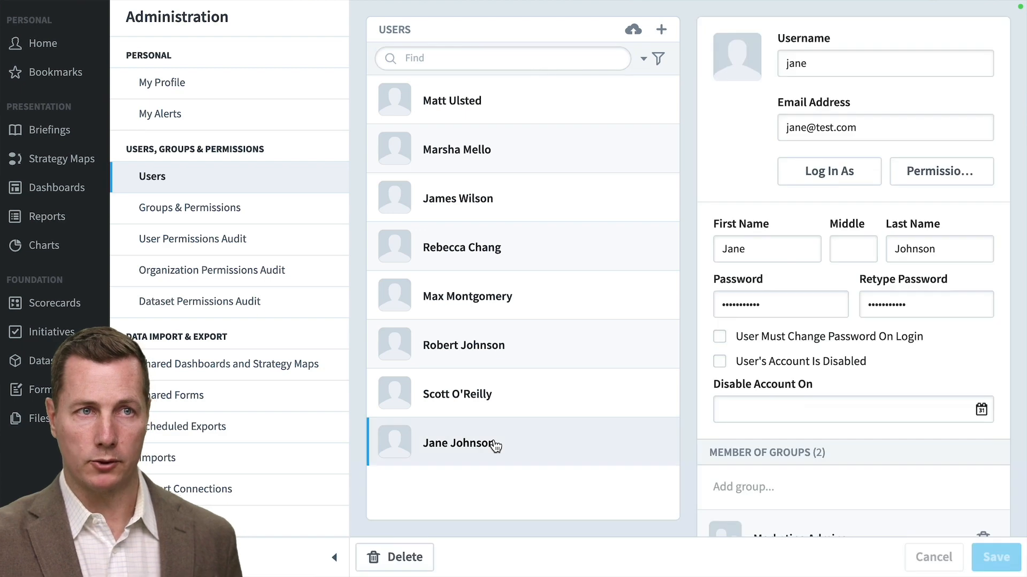
{"action": "left_click", "coordinate": [853, 178]}
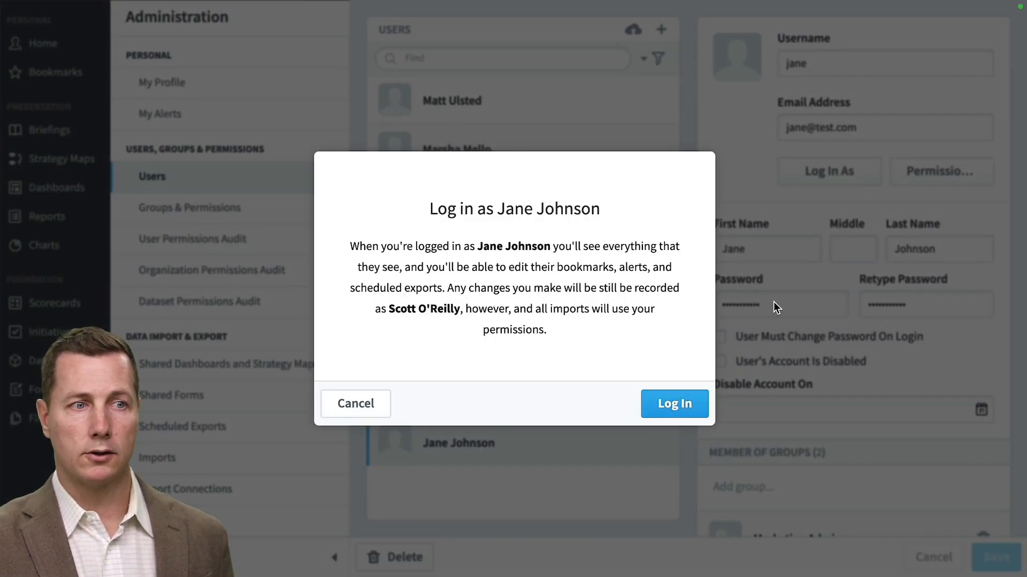
{"action": "left_click", "coordinate": [682, 405]}
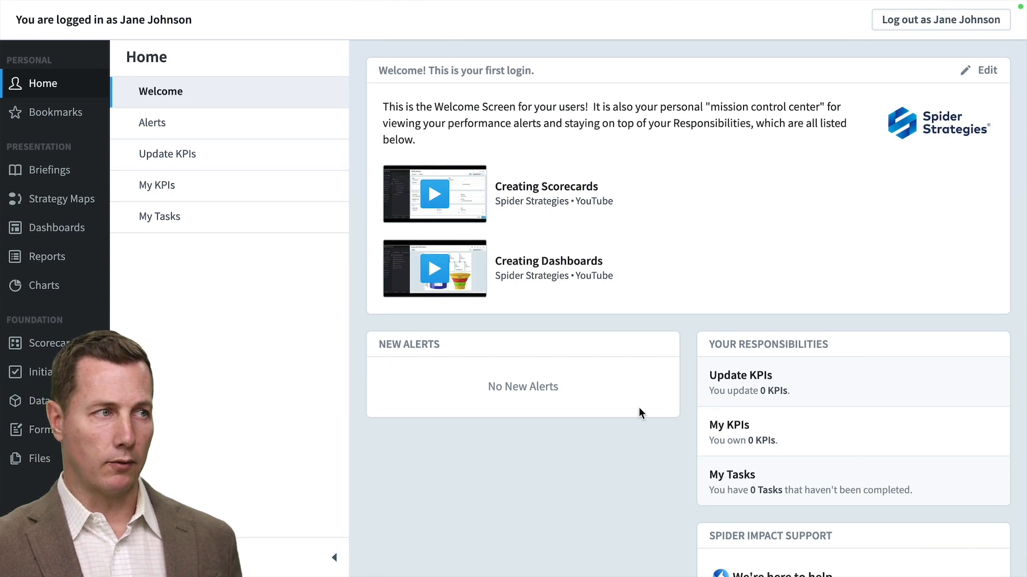
{"action": "left_click", "coordinate": [39, 401]}
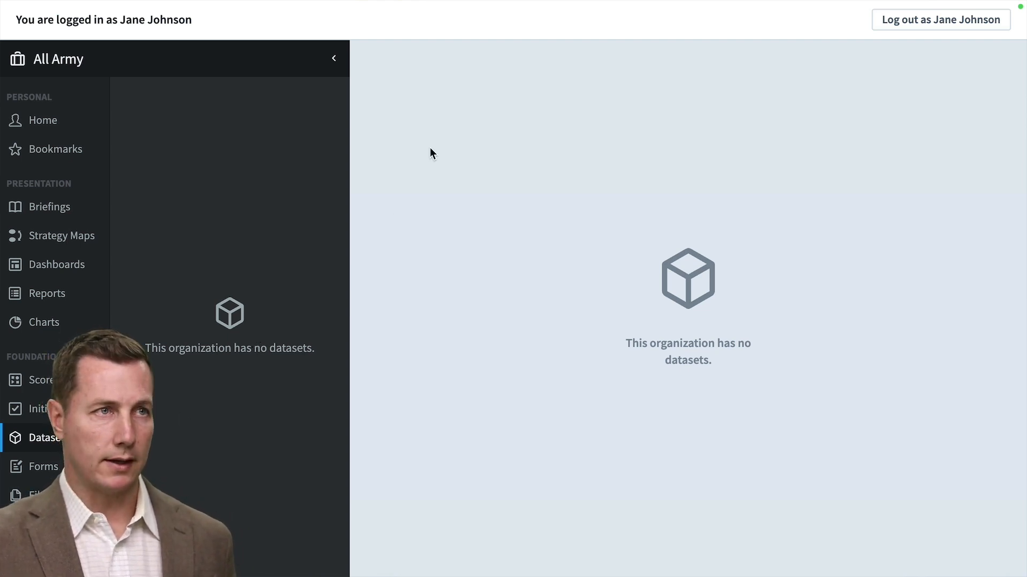
{"action": "left_click", "coordinate": [950, 19]}
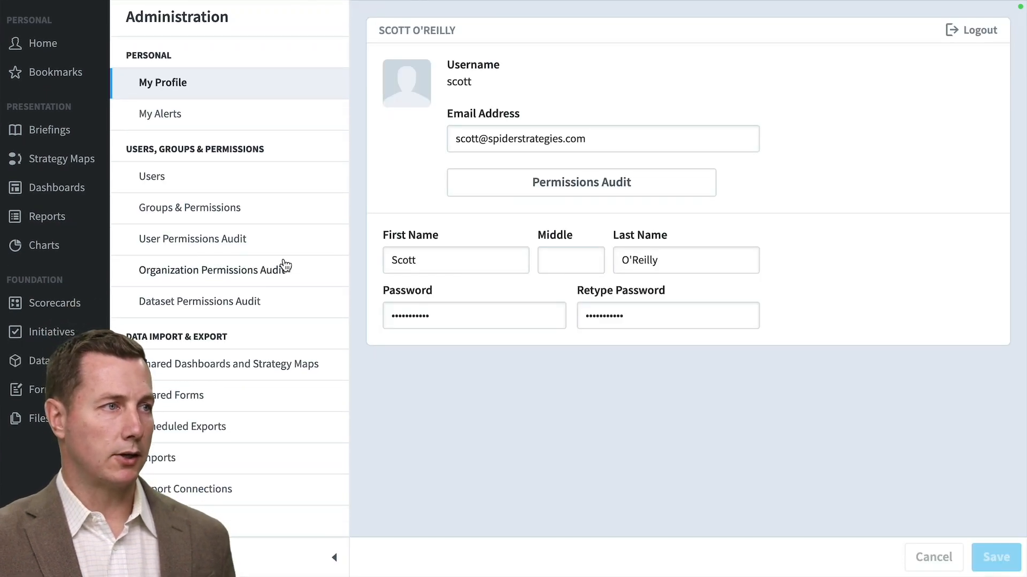
Step: Open the Dataset Rollup Trees administration and select Headquarters U.S. Army Southern Europe Task Force under US Army Commands
{"action": "scroll", "coordinate": [260, 324], "scroll_direction": "down", "scroll_amount": 1}
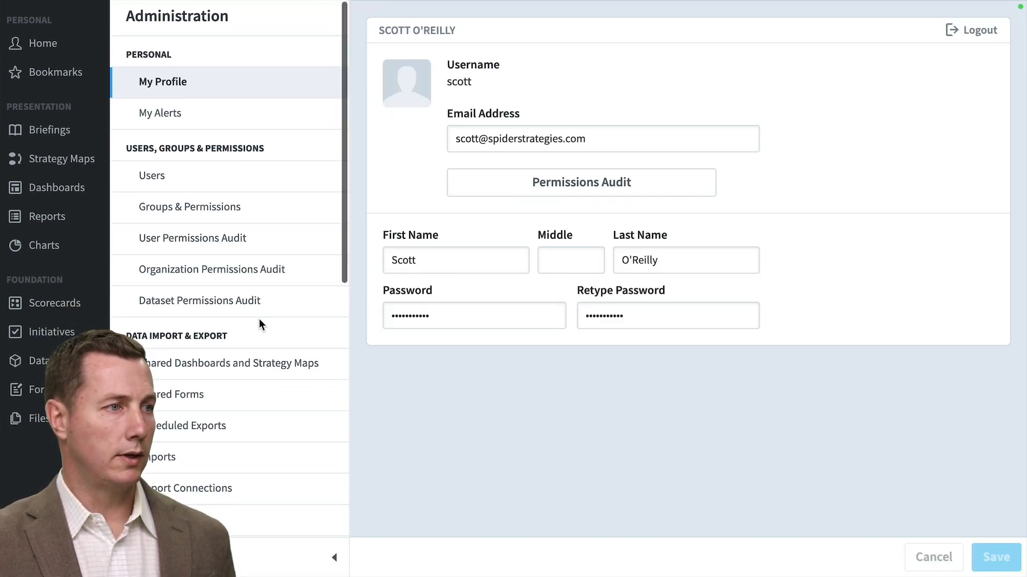
{"action": "scroll", "coordinate": [259, 323], "scroll_direction": "down", "scroll_amount": 6}
{"action": "left_click", "coordinate": [259, 326]}
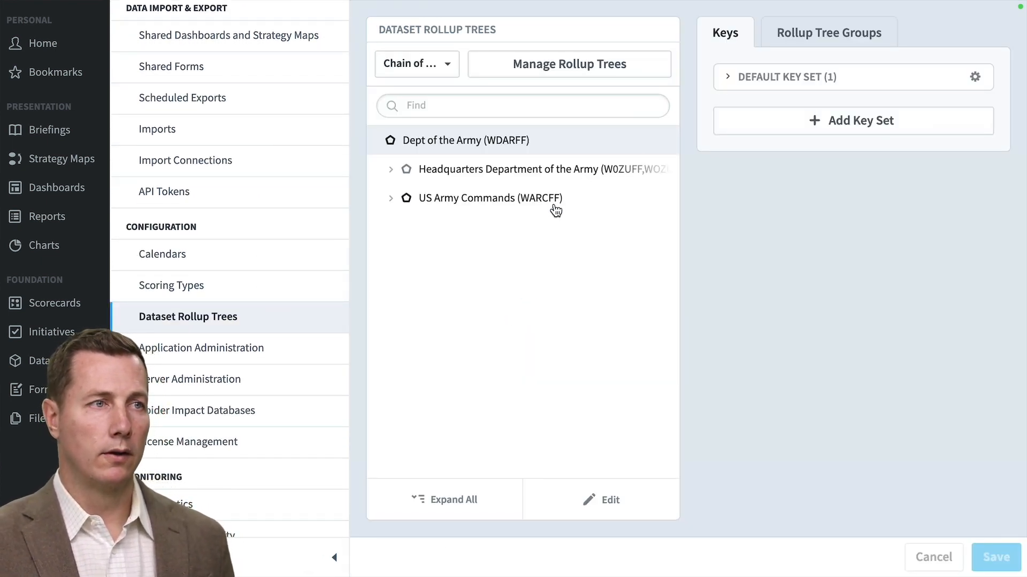
{"action": "left_click", "coordinate": [554, 207]}
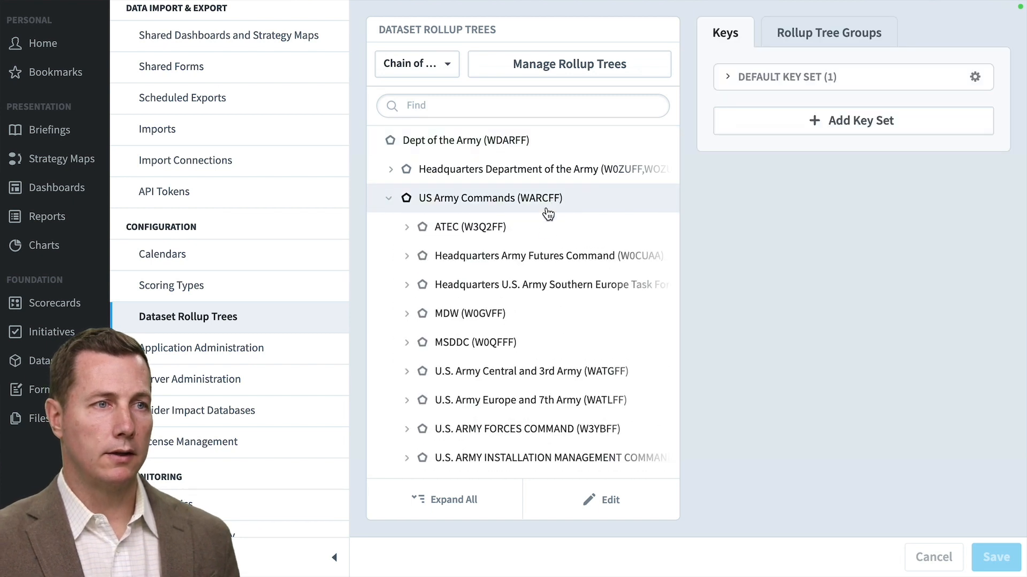
{"action": "left_click", "coordinate": [558, 291]}
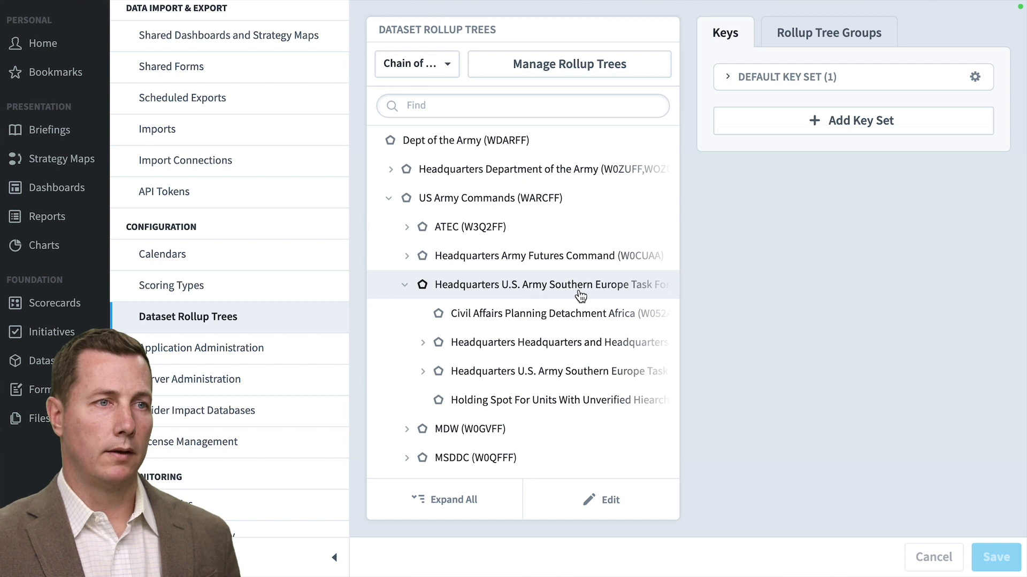
Step: Add the account listed last under Users to this unit's Standard Employees rollup tree group and save the change
{"action": "left_click", "coordinate": [821, 37]}
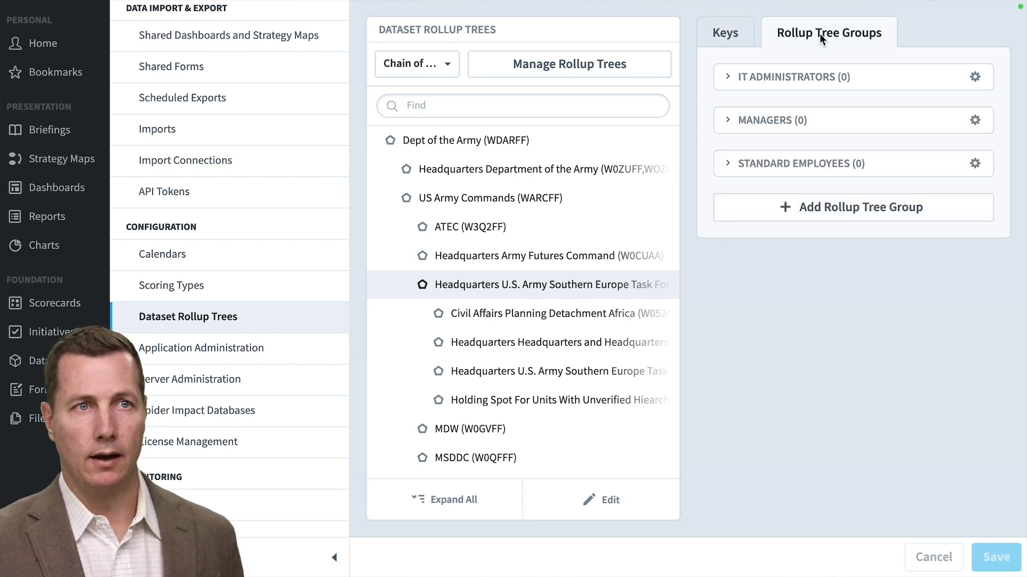
{"action": "left_click", "coordinate": [864, 171]}
{"action": "left_click", "coordinate": [816, 196]}
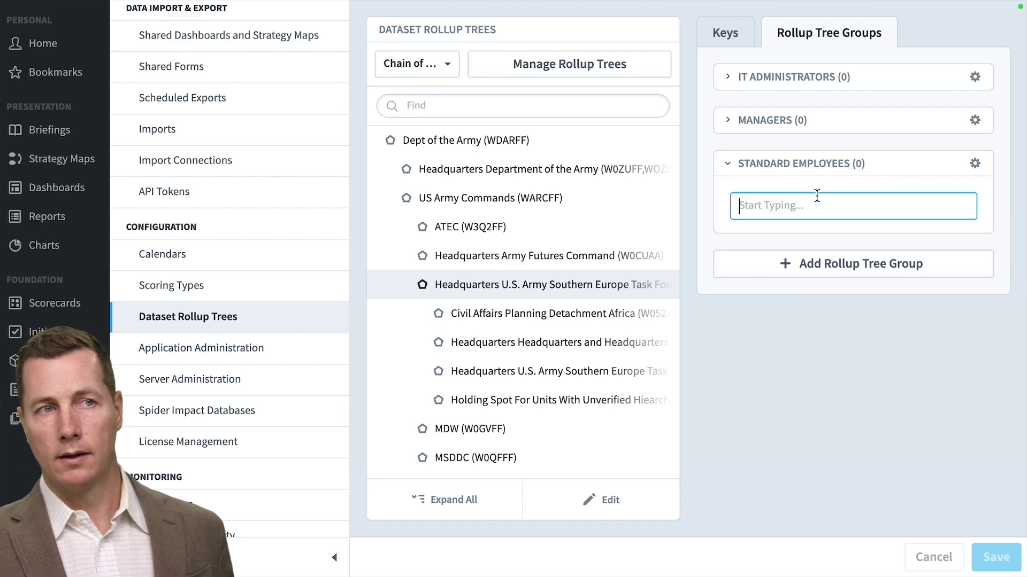
{"action": "scroll", "coordinate": [903, 417], "scroll_direction": "down", "scroll_amount": 5}
{"action": "scroll", "coordinate": [909, 383], "scroll_direction": "down", "scroll_amount": 1}
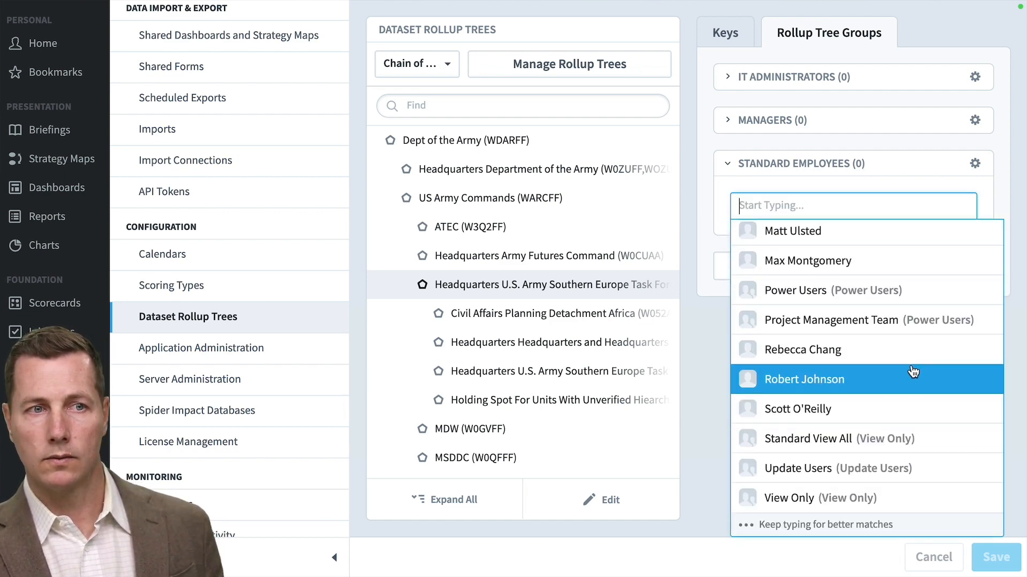
{"action": "scroll", "coordinate": [912, 374], "scroll_direction": "up", "scroll_amount": 5}
{"action": "left_click", "coordinate": [888, 369]}
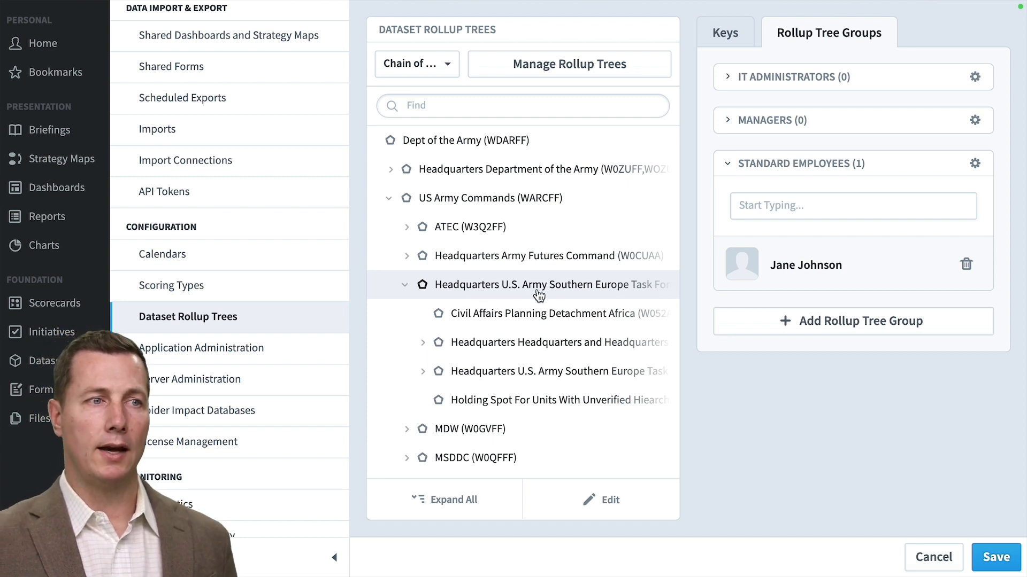
{"action": "left_click", "coordinate": [994, 557]}
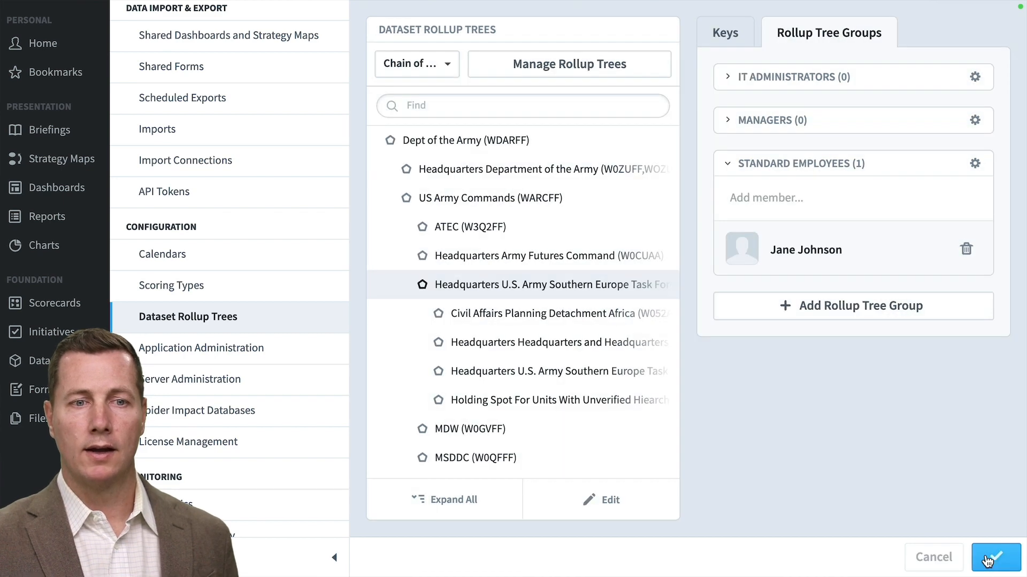
Step: Log in as the newly added Standard Employees member and open the Fitness Tests dataset to check its permission filters
{"action": "left_click", "coordinate": [809, 255]}
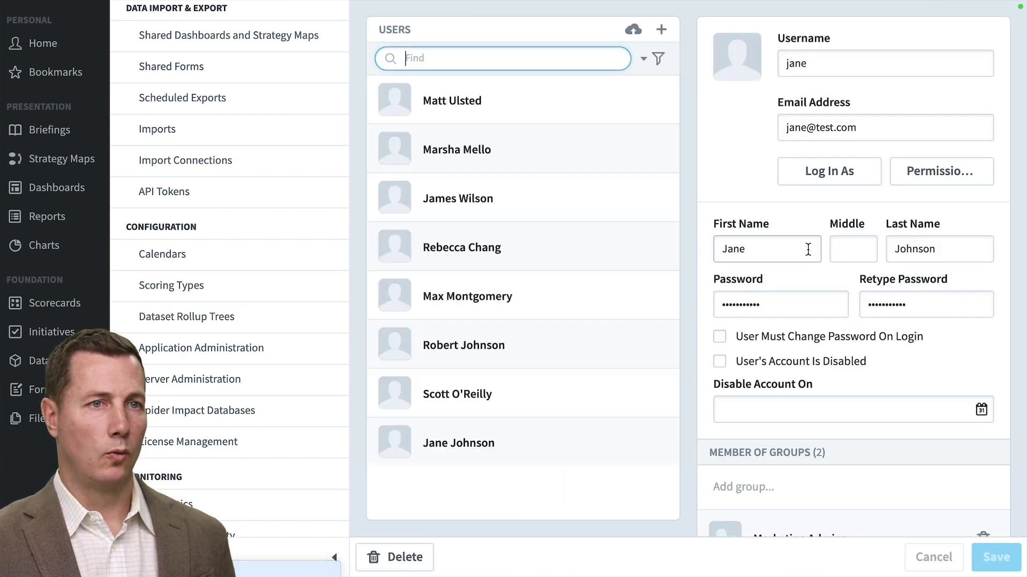
{"action": "left_click", "coordinate": [846, 179]}
{"action": "left_click", "coordinate": [670, 411]}
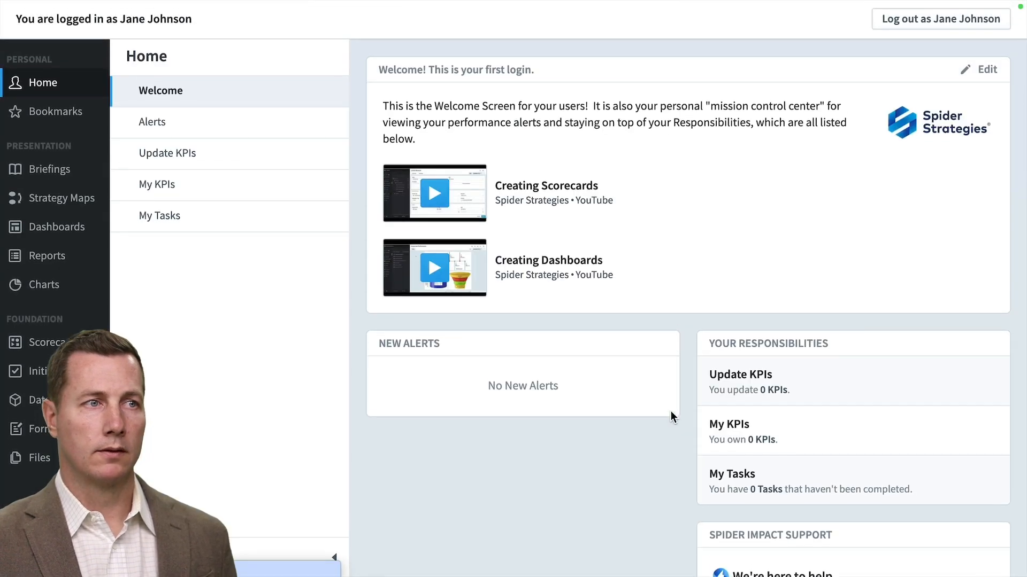
{"action": "left_click", "coordinate": [36, 400]}
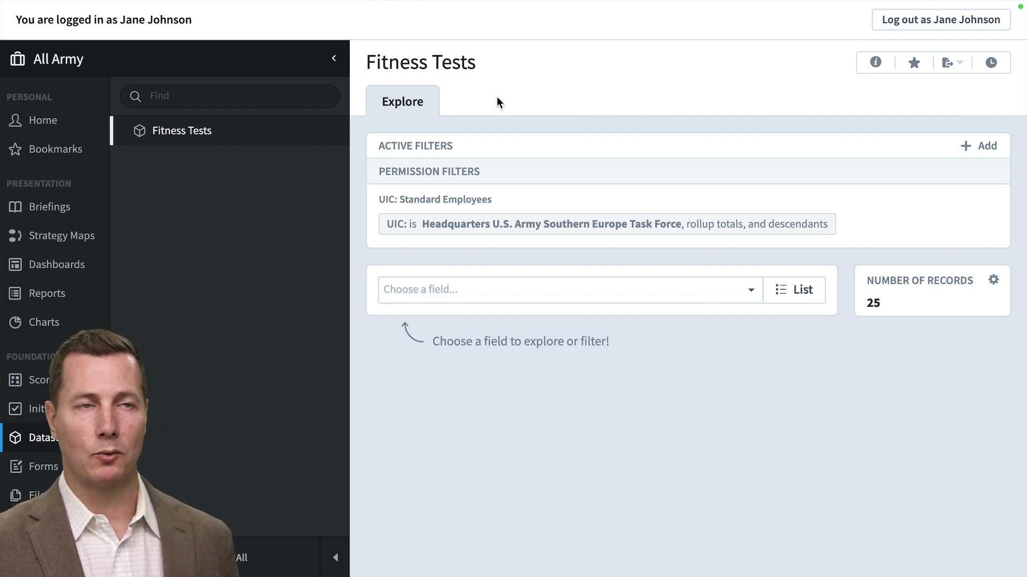
Step: Explore the permitted Fitness Tests records by Date and by average Age, and end that user's session
{"action": "left_click", "coordinate": [509, 296]}
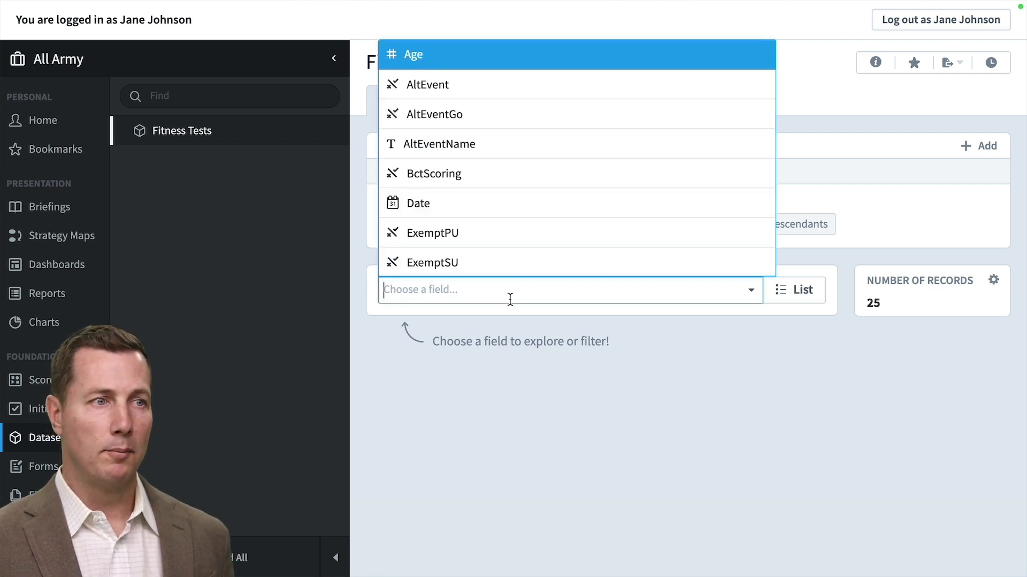
{"action": "left_click", "coordinate": [522, 209]}
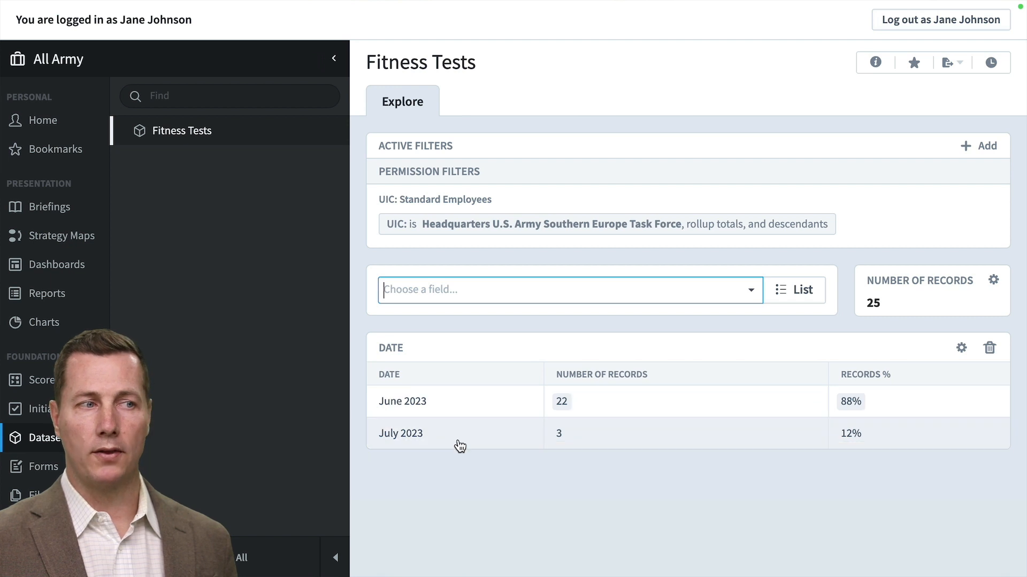
{"action": "left_click", "coordinate": [467, 300]}
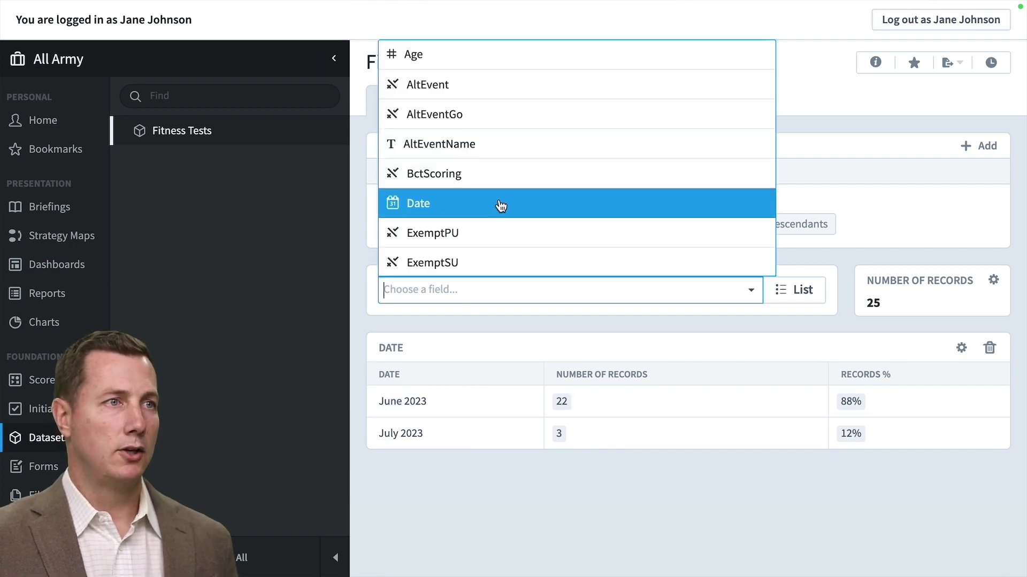
{"action": "left_click", "coordinate": [449, 55]}
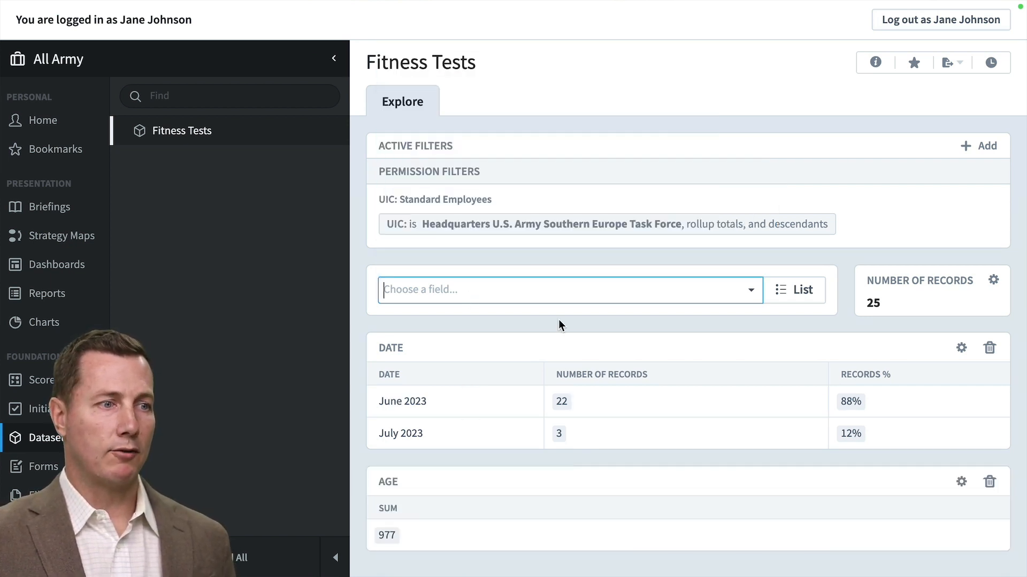
{"action": "left_click", "coordinate": [961, 482]}
{"action": "left_click", "coordinate": [920, 473]}
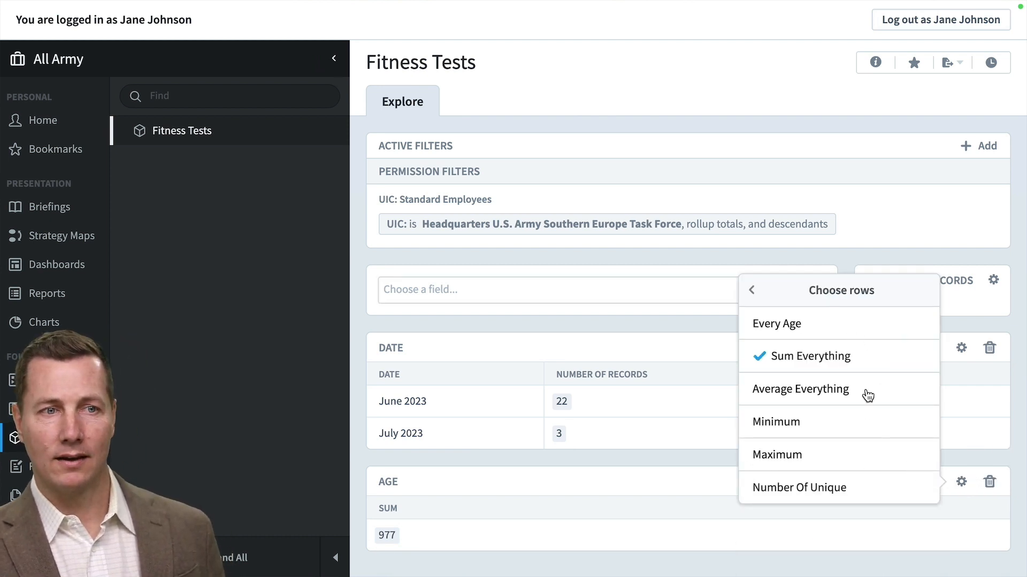
{"action": "left_click", "coordinate": [835, 390]}
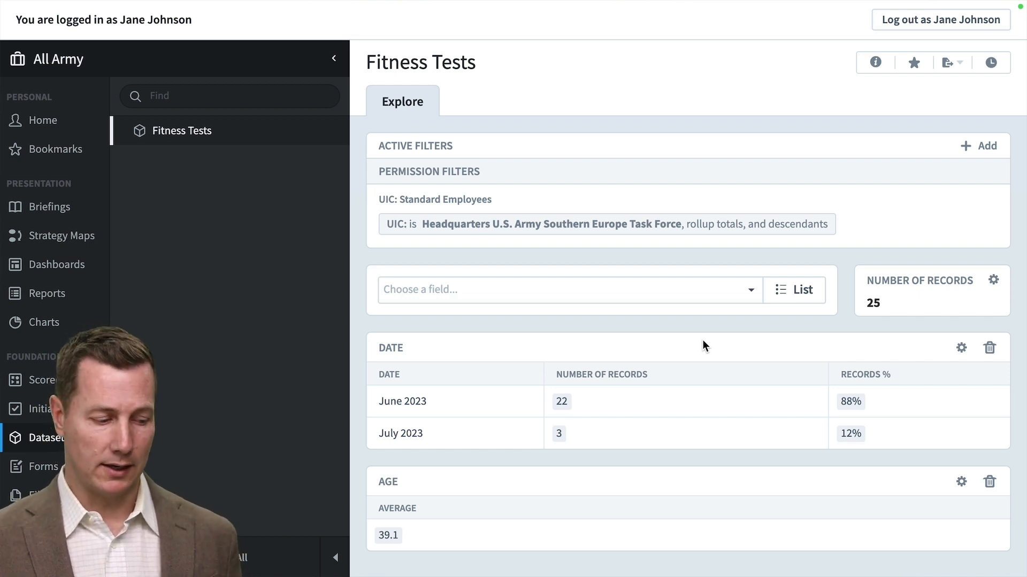
{"action": "left_click", "coordinate": [972, 27]}
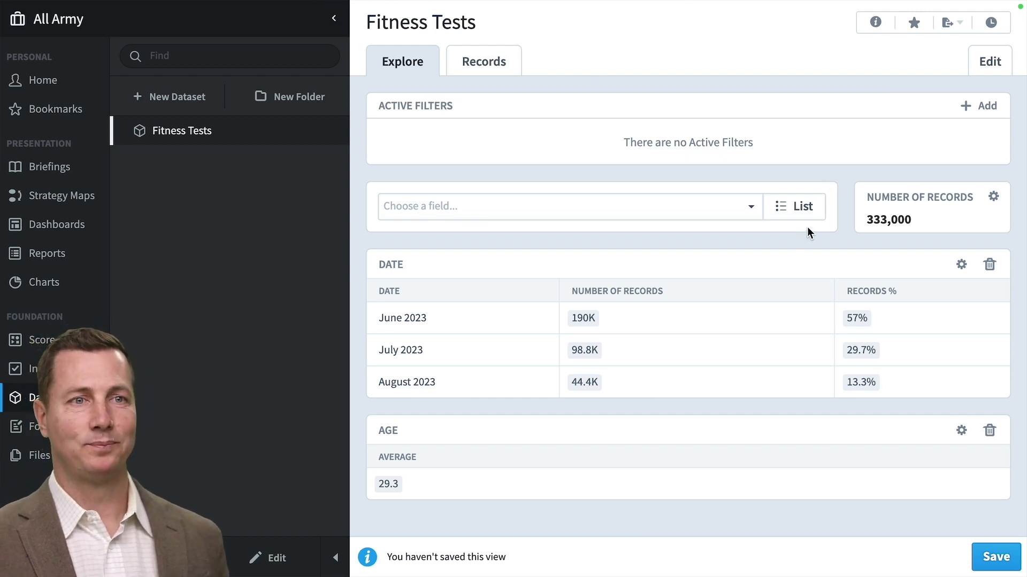
Step: Remove the Age and Date breakdowns from the Fitness Tests exploration and add a Pass breakdown
{"action": "left_click", "coordinate": [989, 430]}
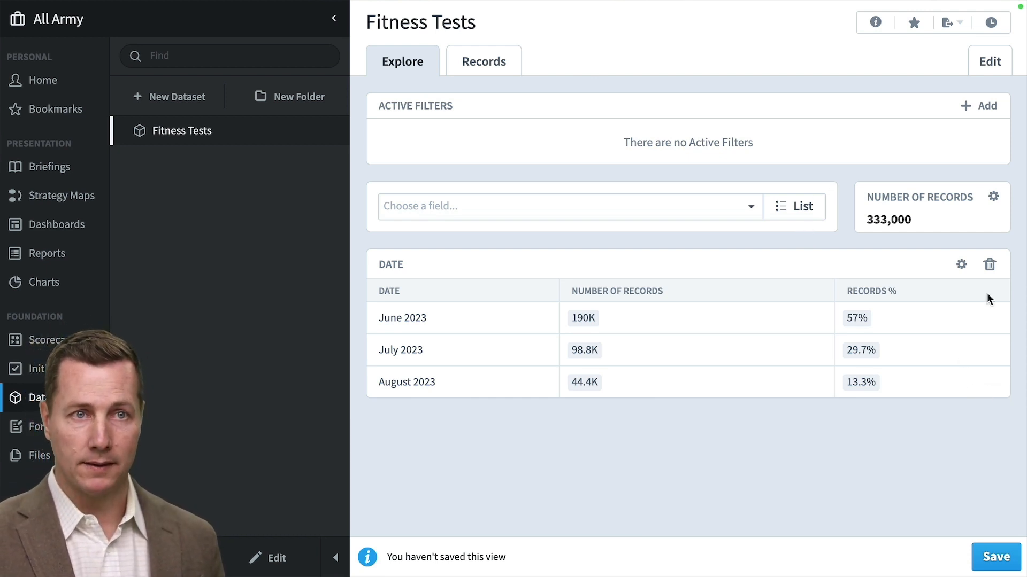
{"action": "left_click", "coordinate": [989, 264]}
{"action": "left_click", "coordinate": [603, 209]}
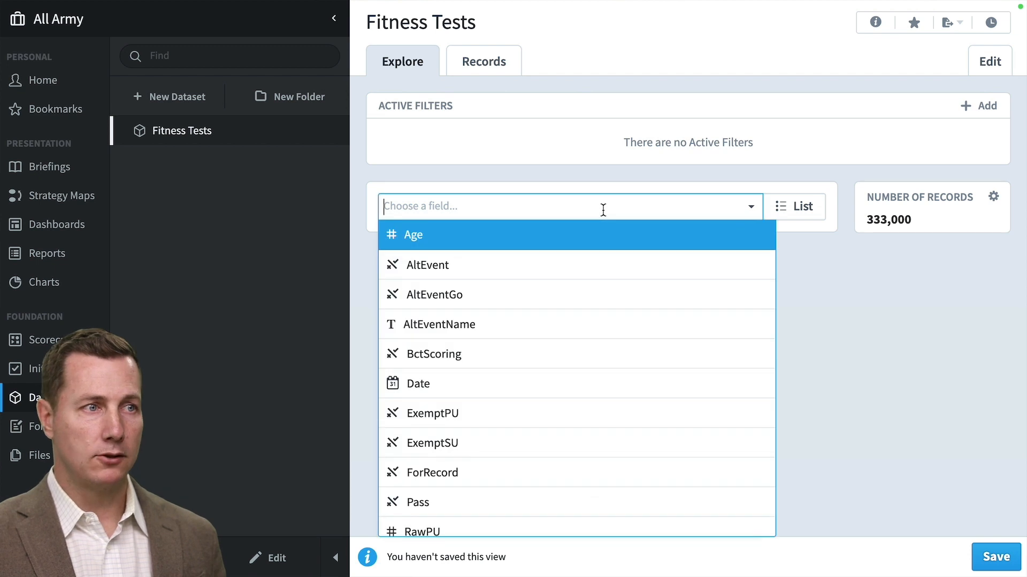
{"action": "scroll", "coordinate": [682, 405], "scroll_direction": "down", "scroll_amount": 1}
{"action": "scroll", "coordinate": [682, 405], "scroll_direction": "down", "scroll_amount": 1}
{"action": "left_click", "coordinate": [670, 404]}
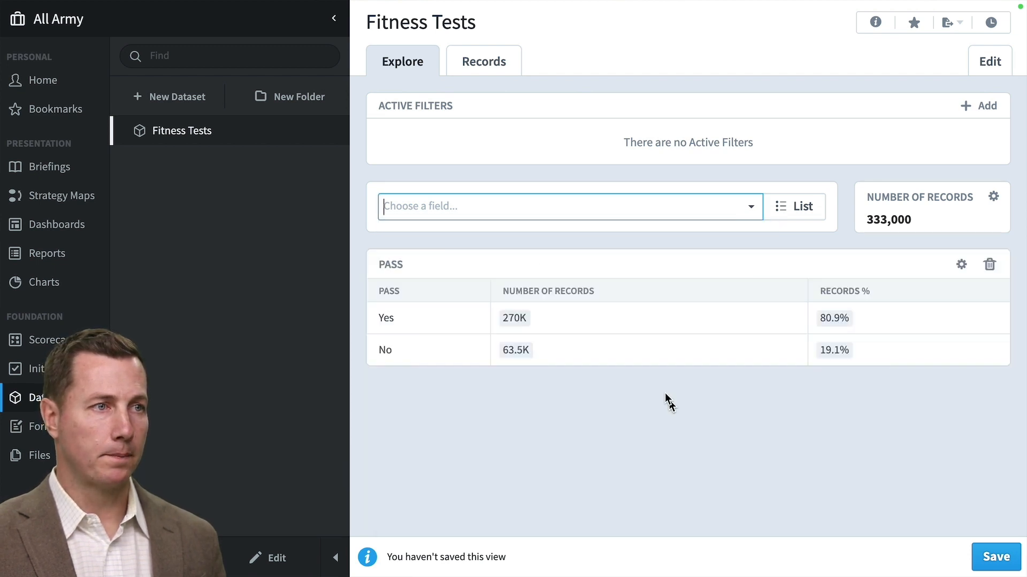
Step: Add a Sex breakdown to the exploration and filter the records to Sex F
{"action": "left_click", "coordinate": [525, 206]}
{"action": "scroll", "coordinate": [630, 419], "scroll_direction": "down", "scroll_amount": 3}
{"action": "left_click", "coordinate": [576, 476]}
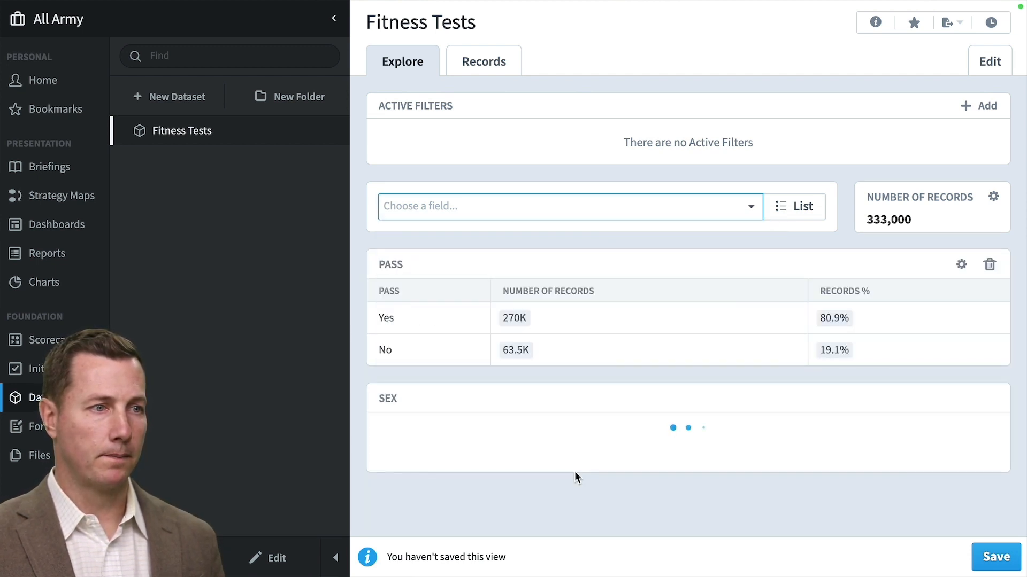
{"action": "left_click", "coordinate": [433, 483]}
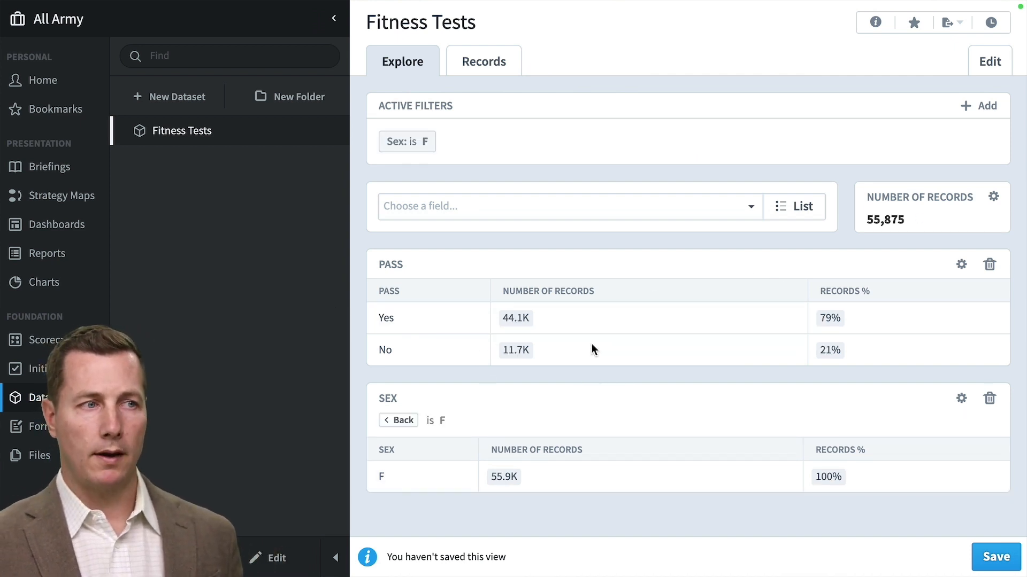
Step: Create a dataset KPI named Percentage Women Passing from the Pass Yes percentage, with Date as calendar field and PT Test Results as parent
{"action": "left_click", "coordinate": [838, 322]}
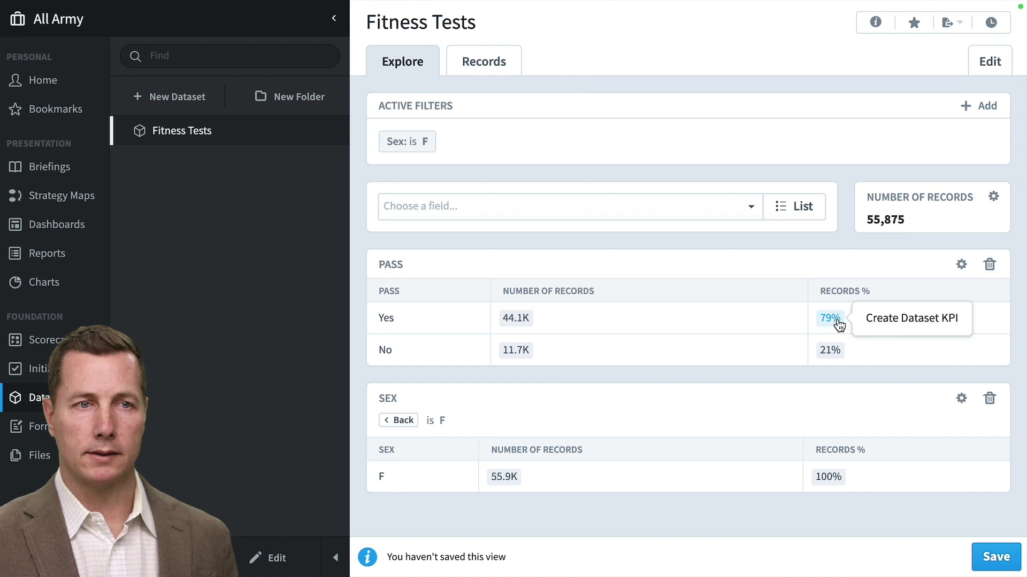
{"action": "left_click", "coordinate": [913, 321]}
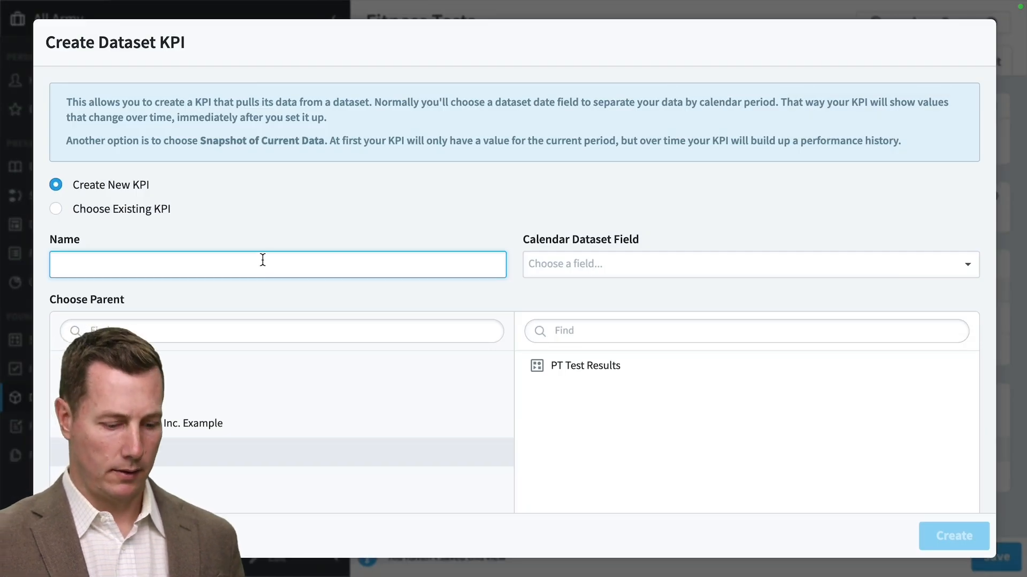
{"action": "type", "text": "Percentage Women Passing"}
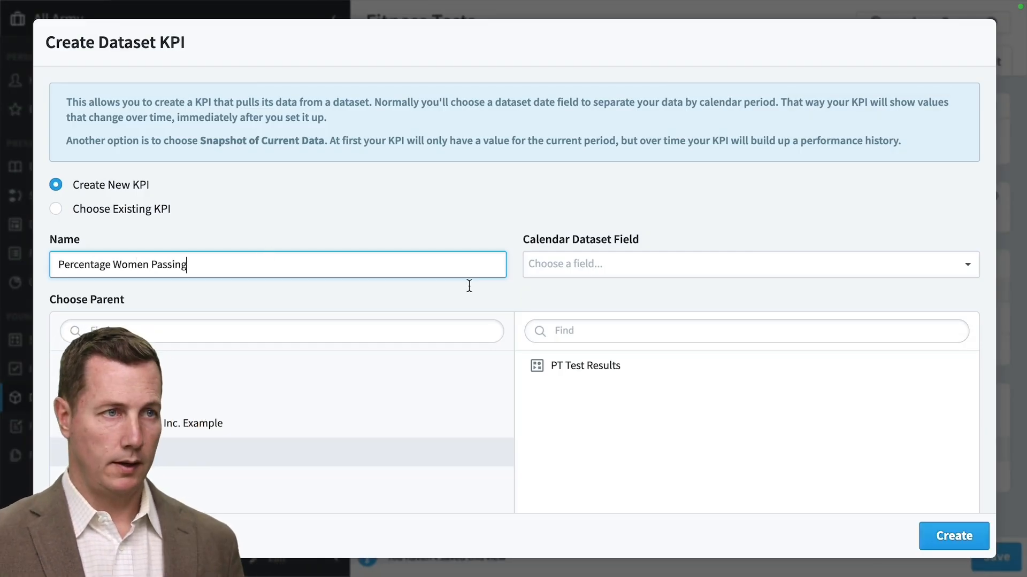
{"action": "left_click", "coordinate": [583, 265]}
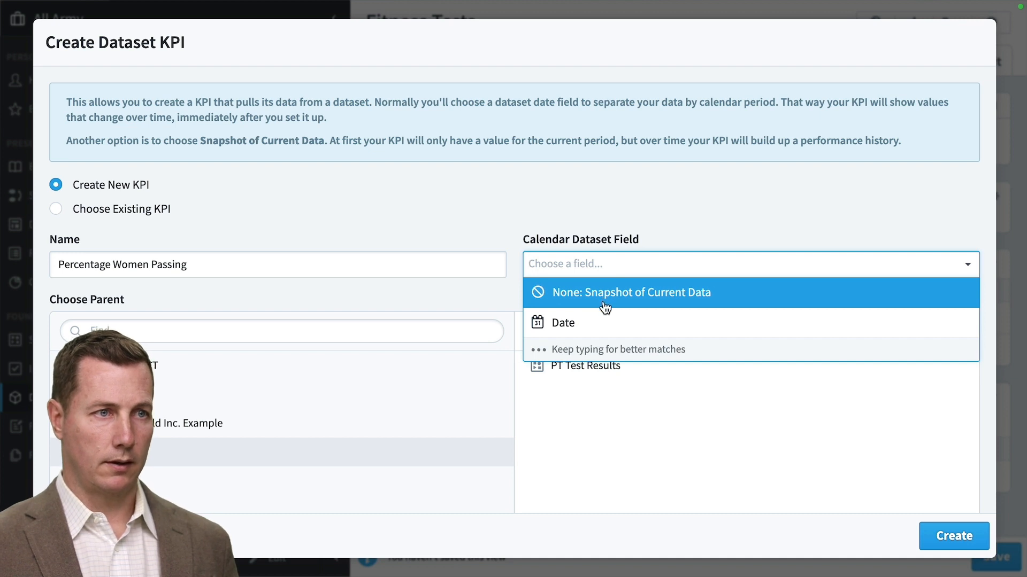
{"action": "left_click", "coordinate": [602, 318]}
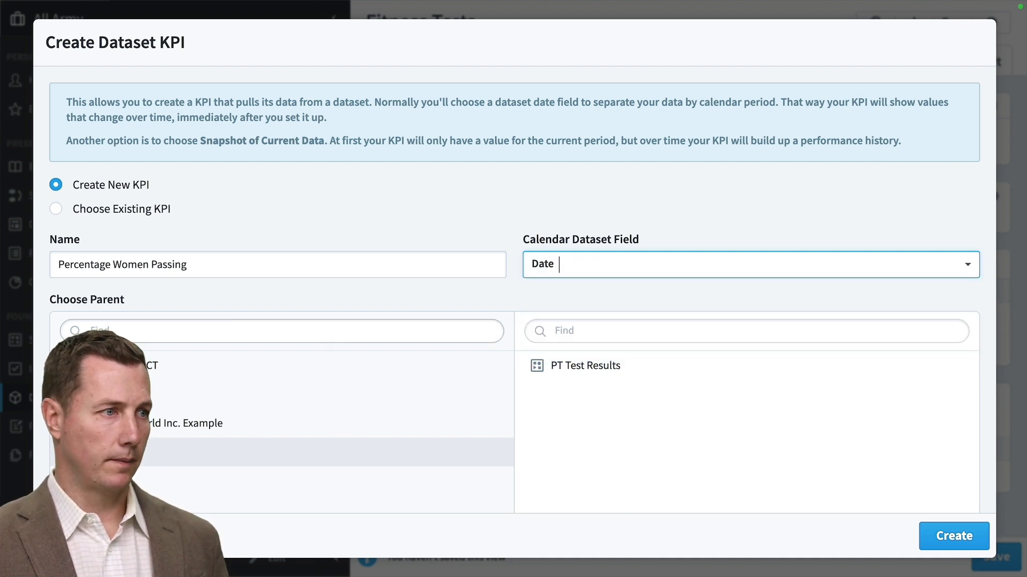
{"action": "left_click", "coordinate": [593, 370]}
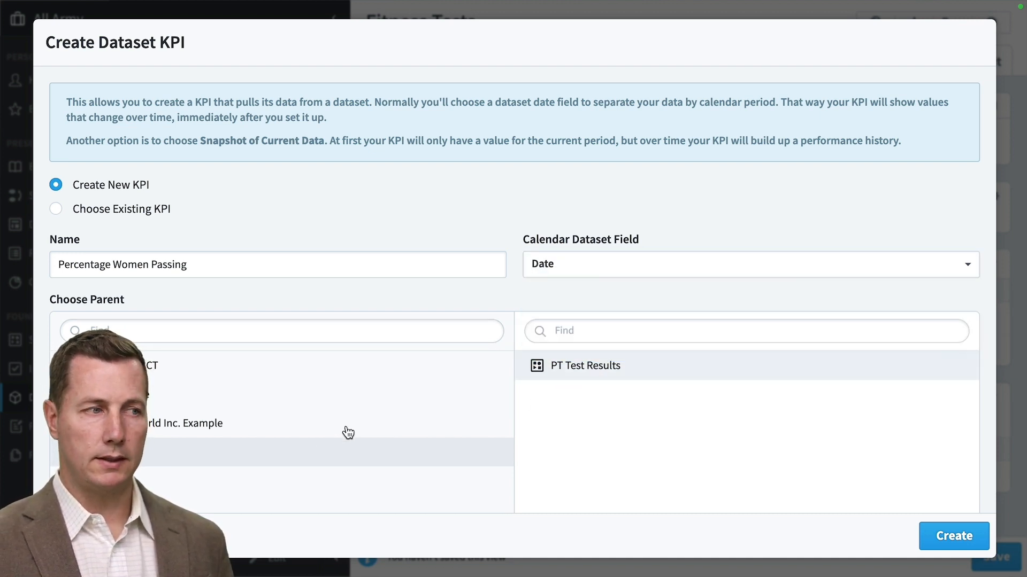
{"action": "left_click", "coordinate": [953, 535]}
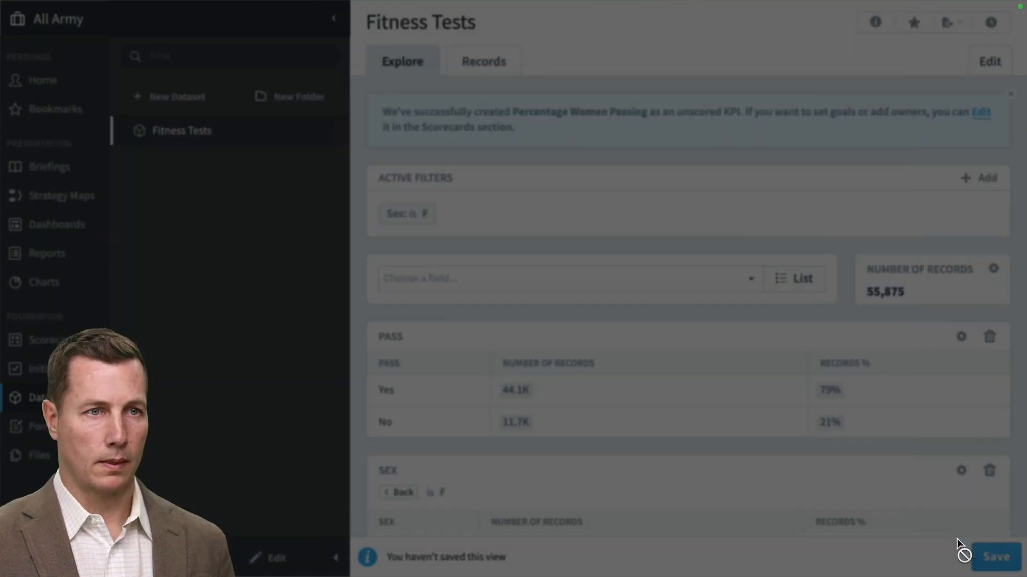
Step: Clear the Sex F filter and filter the records to Sex M instead
{"action": "scroll", "coordinate": [786, 466], "scroll_direction": "down", "scroll_amount": 1}
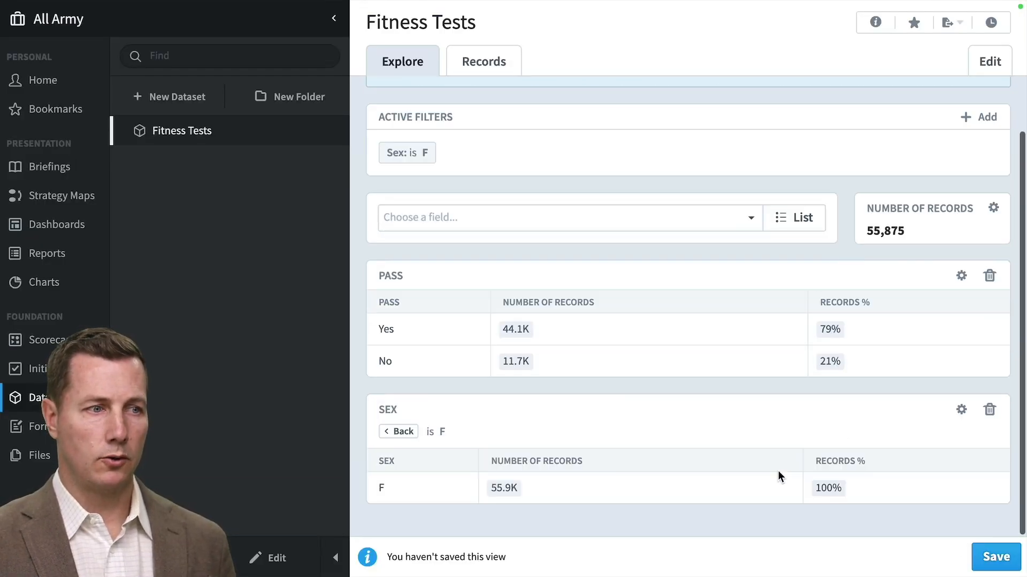
{"action": "left_click", "coordinate": [403, 432]}
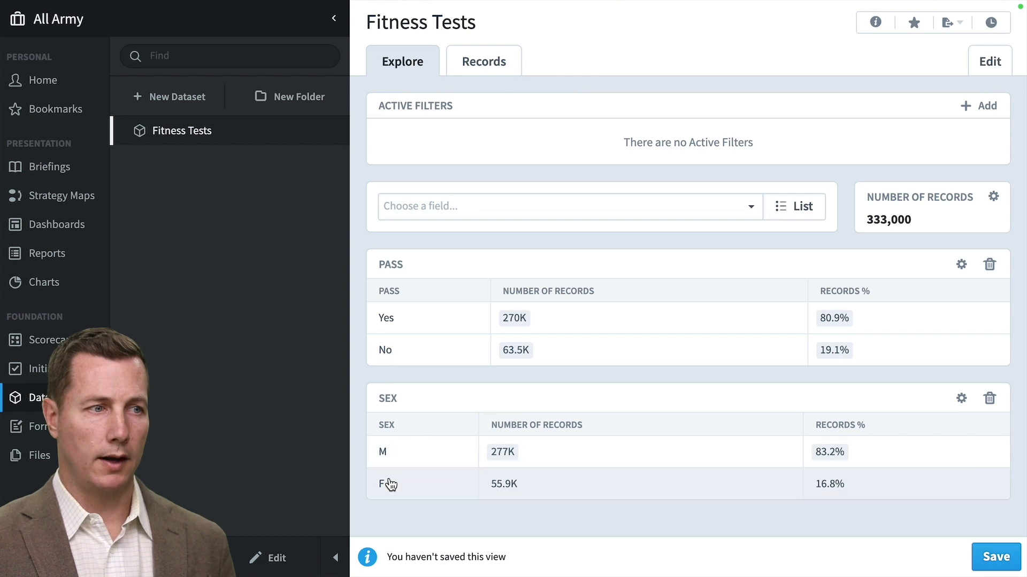
{"action": "left_click", "coordinate": [422, 459]}
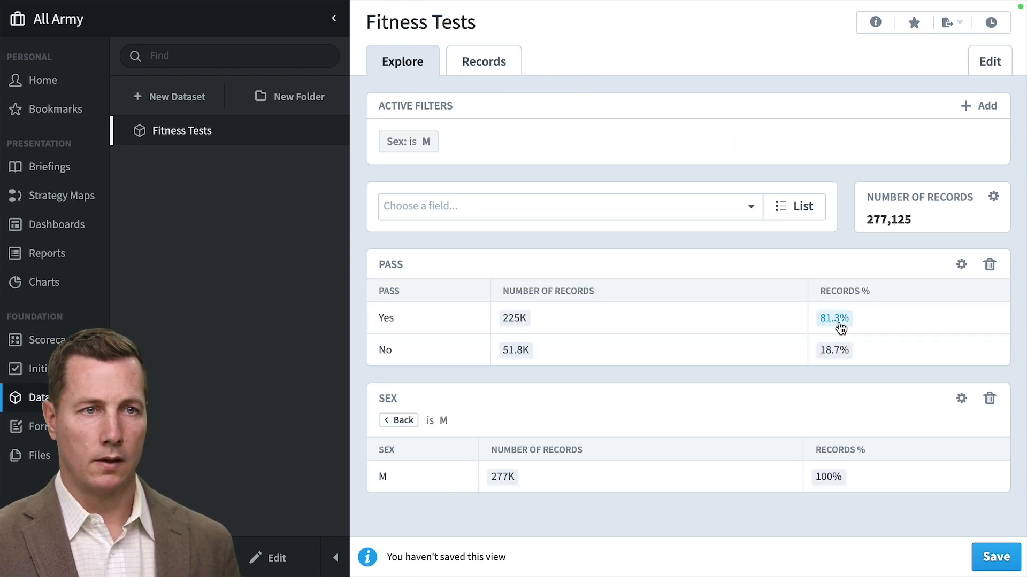
Step: Create a dataset KPI named Percentage Men Passing from the Pass Yes percentage, with Date as calendar field
{"action": "left_click", "coordinate": [841, 324]}
{"action": "left_click", "coordinate": [904, 320]}
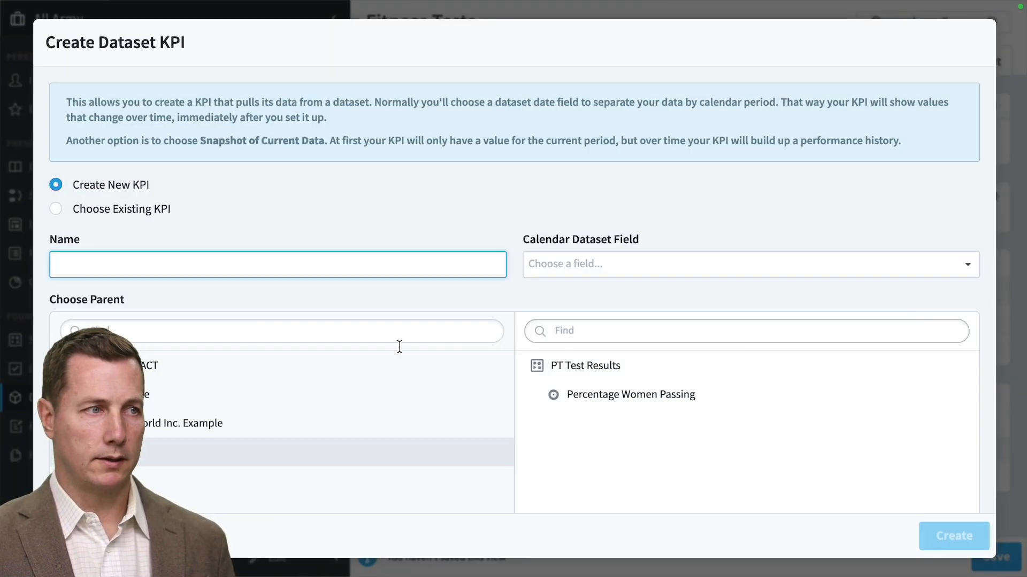
{"action": "type", "text": "Percentage Women Passing"}
{"action": "double_click", "coordinate": [117, 265]}
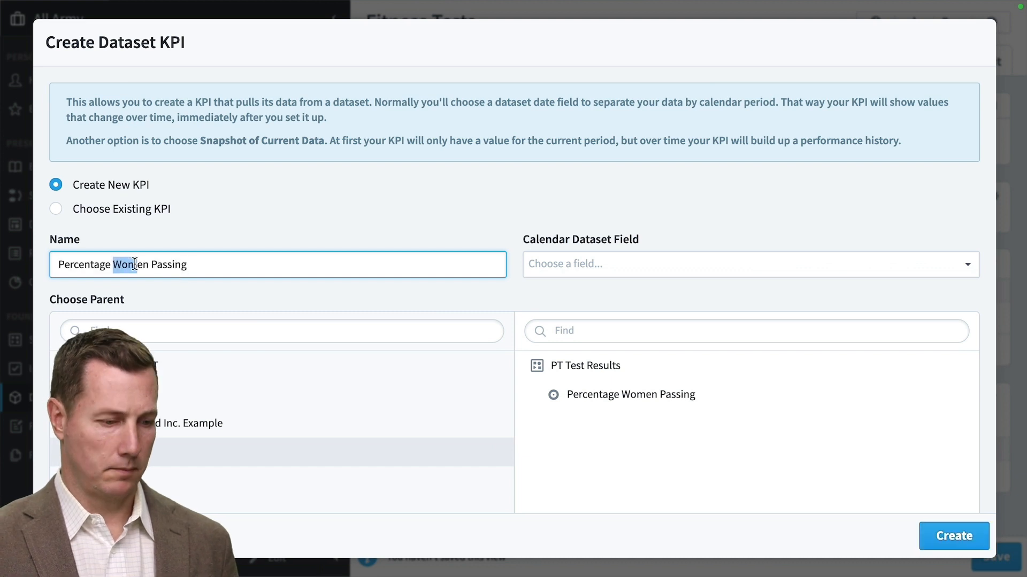
{"action": "type", "text": "Men"}
{"action": "left_click", "coordinate": [603, 264]}
{"action": "left_click", "coordinate": [603, 320]}
{"action": "left_click", "coordinate": [970, 533]}
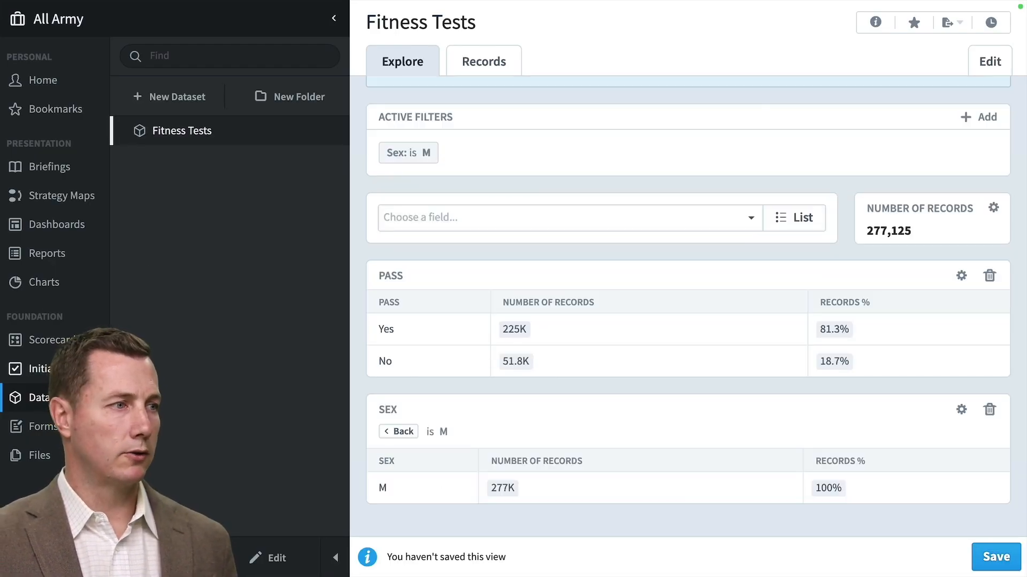
Step: Leave the Fitness Tests exploration without saving its changes and open the Percentage Women Passing KPI in Scorecards
{"action": "left_click", "coordinate": [49, 340]}
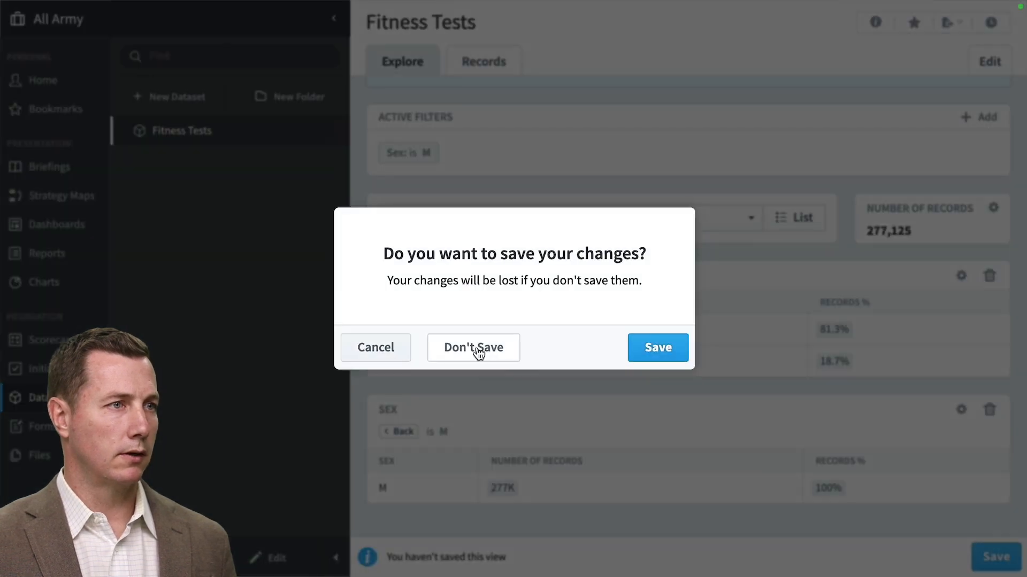
{"action": "left_click", "coordinate": [512, 356]}
{"action": "left_click", "coordinate": [271, 161]}
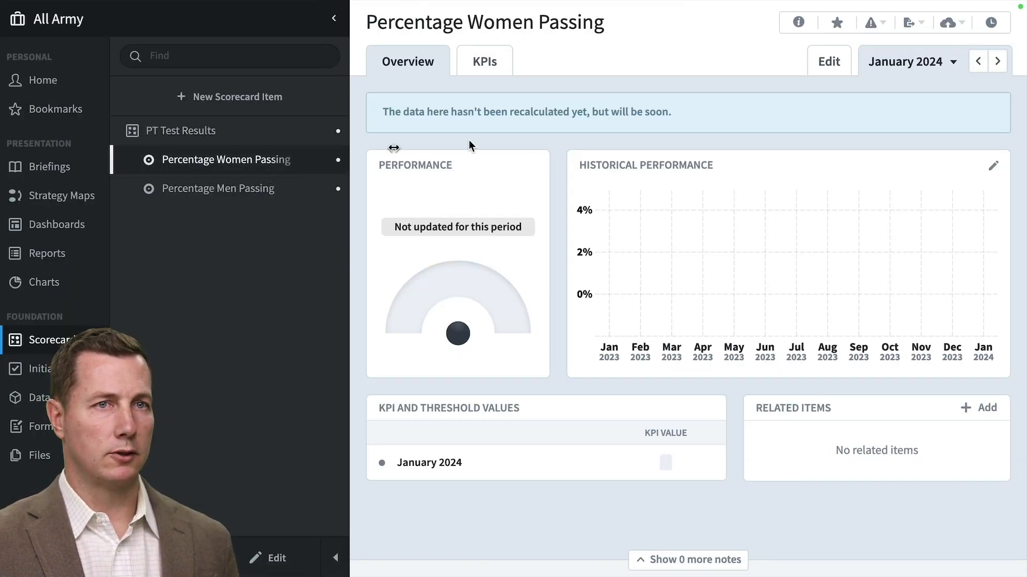
Step: Set Percentage Women Passing to Goal/Red Flag scoring with a red flag of 70% and a goal of 80%, and save it
{"action": "left_click", "coordinate": [844, 68]}
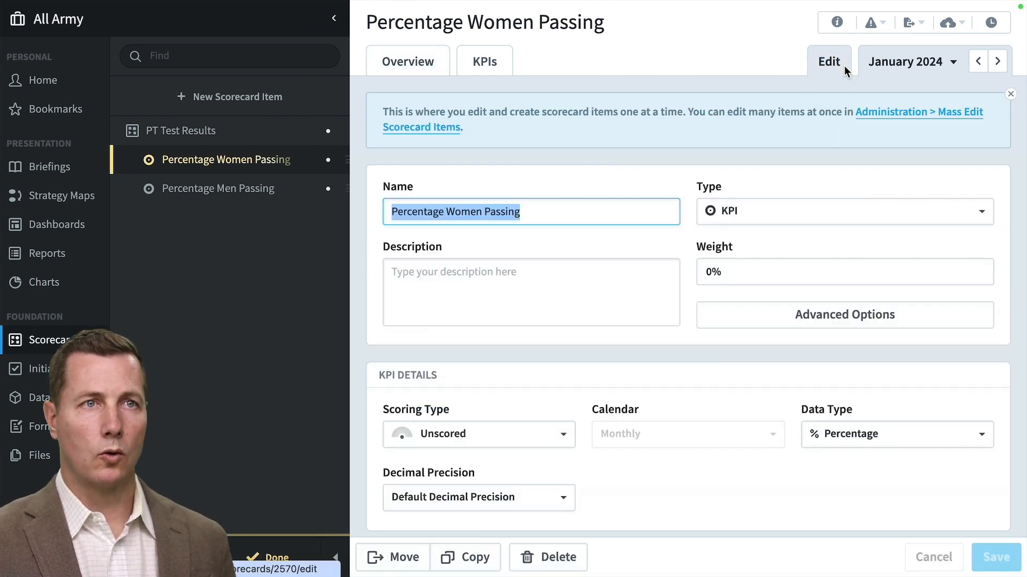
{"action": "left_click", "coordinate": [511, 439]}
{"action": "left_click", "coordinate": [521, 201]}
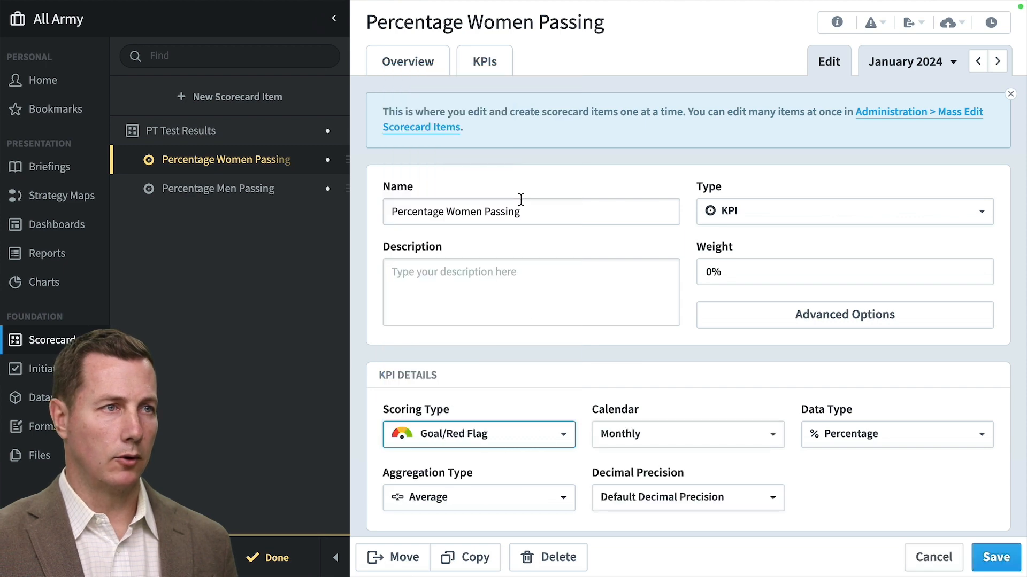
{"action": "scroll", "coordinate": [639, 449], "scroll_direction": "down", "scroll_amount": 3}
{"action": "left_click", "coordinate": [641, 474]}
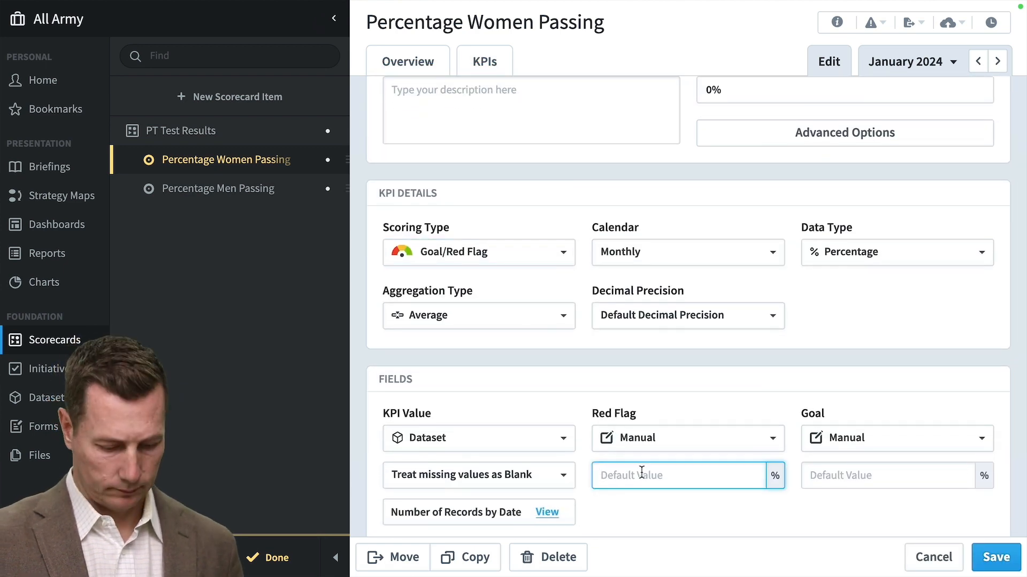
{"action": "type", "text": "70"}
{"action": "left_click", "coordinate": [829, 475]}
{"action": "type", "text": "85"}
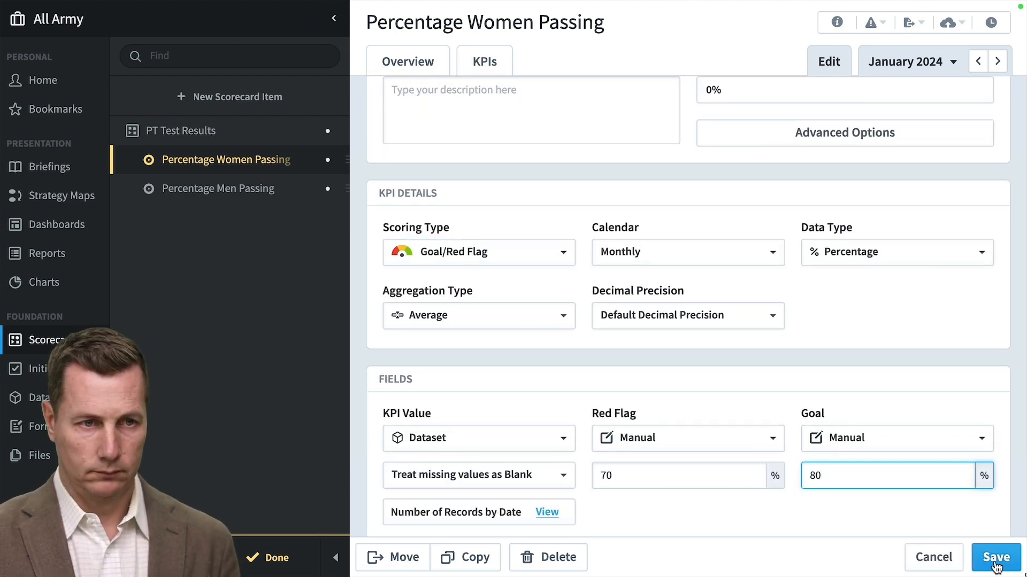
{"action": "left_click", "coordinate": [995, 557]}
Step: Give Percentage Men Passing Goal/Red Flag scoring with a red flag of 70% and a goal of 80%, and save it
{"action": "left_click", "coordinate": [245, 188]}
{"action": "scroll", "coordinate": [611, 470], "scroll_direction": "down", "scroll_amount": 1}
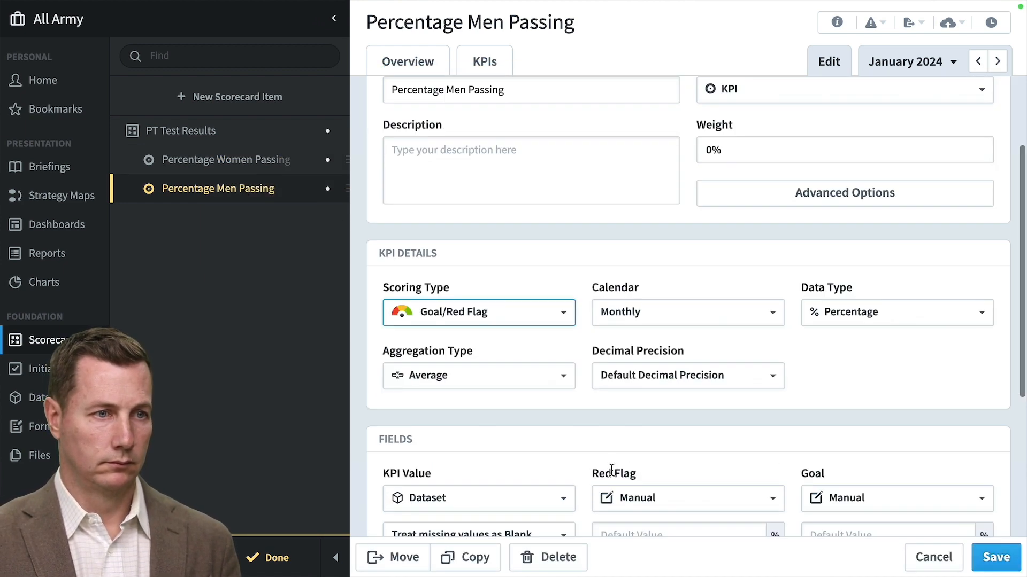
{"action": "scroll", "coordinate": [611, 469], "scroll_direction": "down", "scroll_amount": 1}
{"action": "left_click", "coordinate": [601, 458]}
{"action": "type", "text": "70"}
{"action": "left_click", "coordinate": [818, 463]}
{"action": "type", "text": "85"}
{"action": "left_click", "coordinate": [996, 557]}
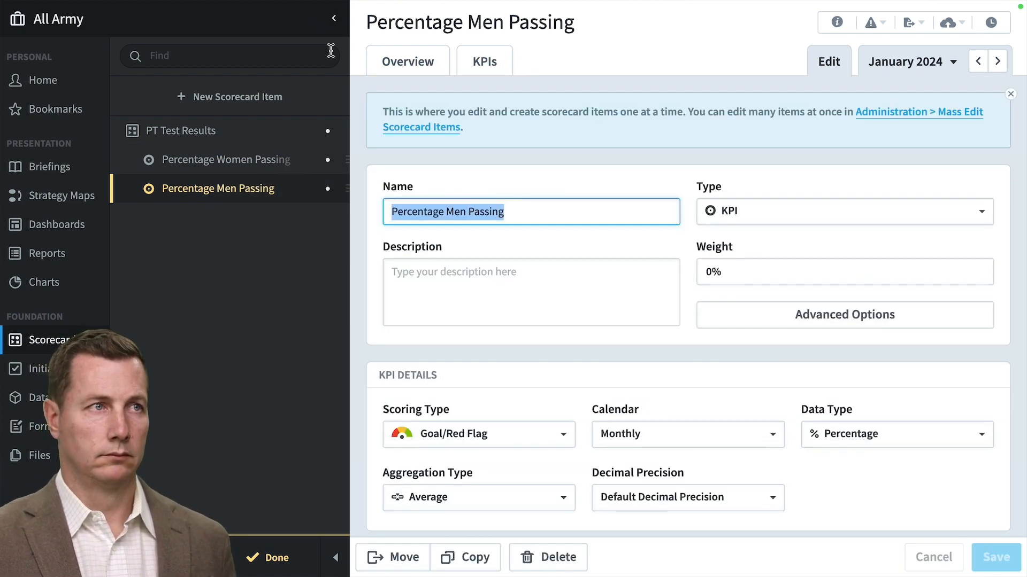
Step: View the Percentage Men Passing overview by week for the period Aug 27 - Sep 2, 2023
{"action": "left_click", "coordinate": [409, 66]}
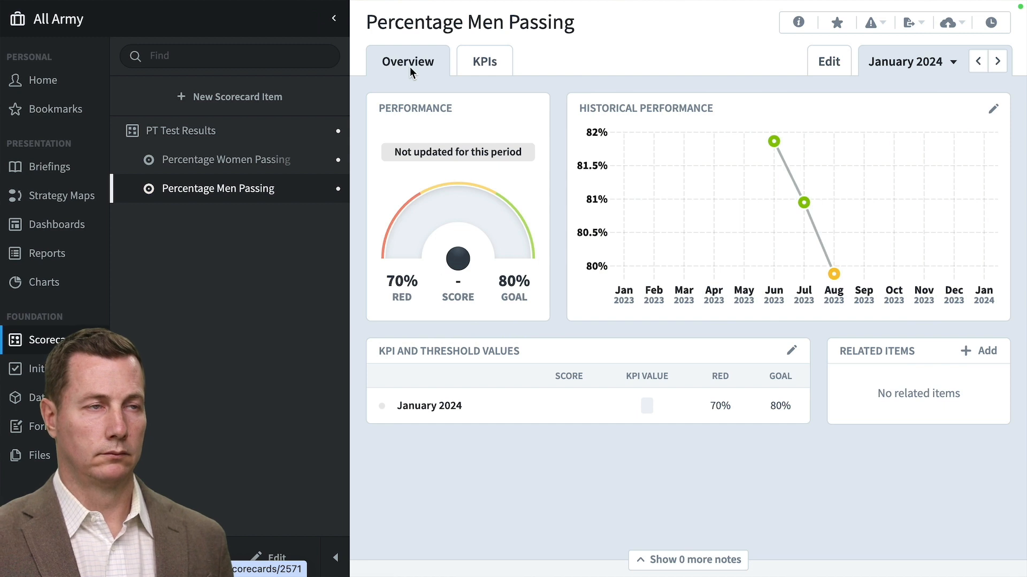
{"action": "left_click", "coordinate": [954, 63]}
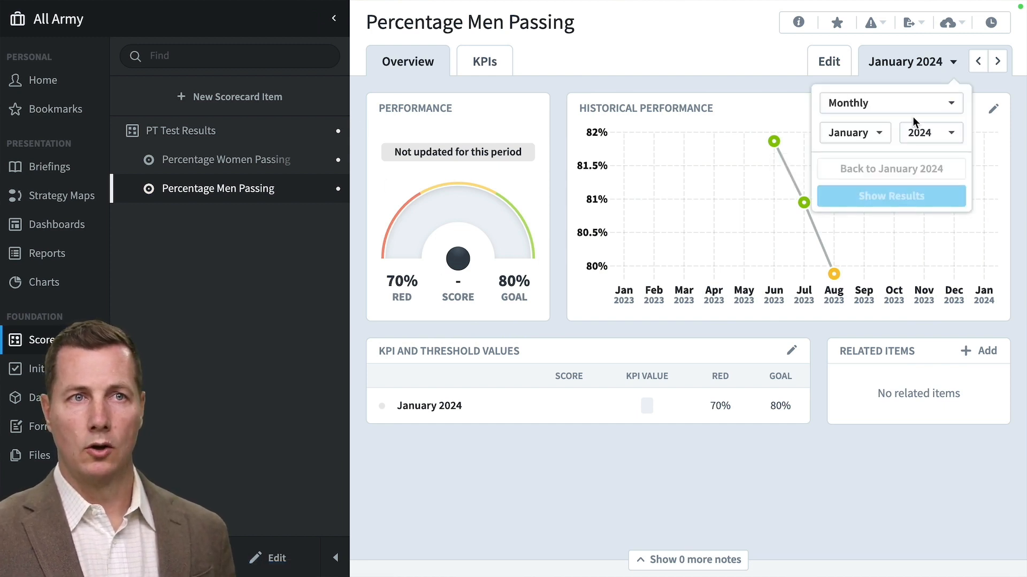
{"action": "left_click", "coordinate": [878, 132]}
{"action": "left_click", "coordinate": [877, 133]}
{"action": "left_click", "coordinate": [899, 103]}
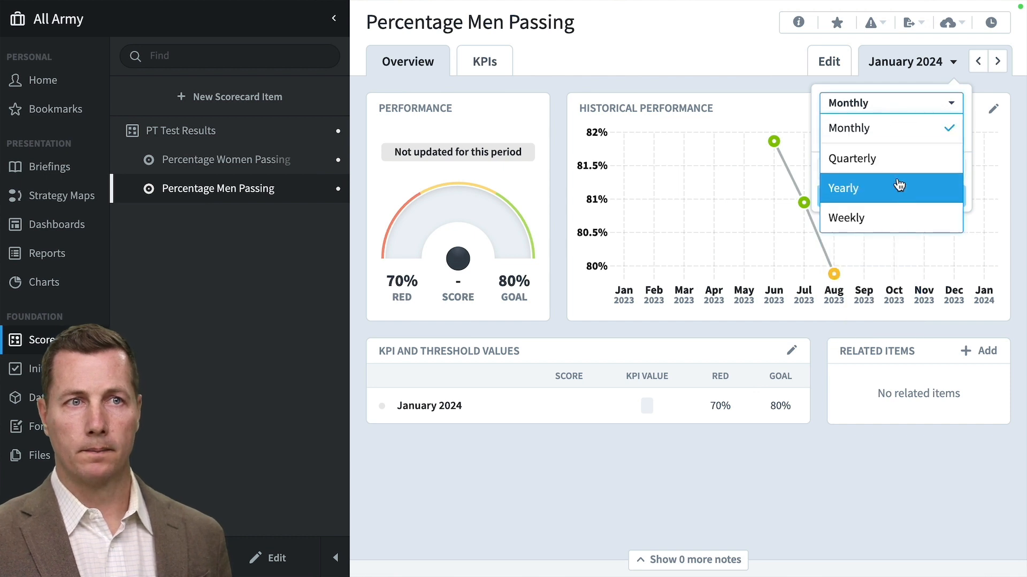
{"action": "left_click", "coordinate": [846, 218]}
{"action": "left_click", "coordinate": [898, 196]}
{"action": "left_click", "coordinate": [978, 61]}
{"action": "left_click", "coordinate": [980, 63]}
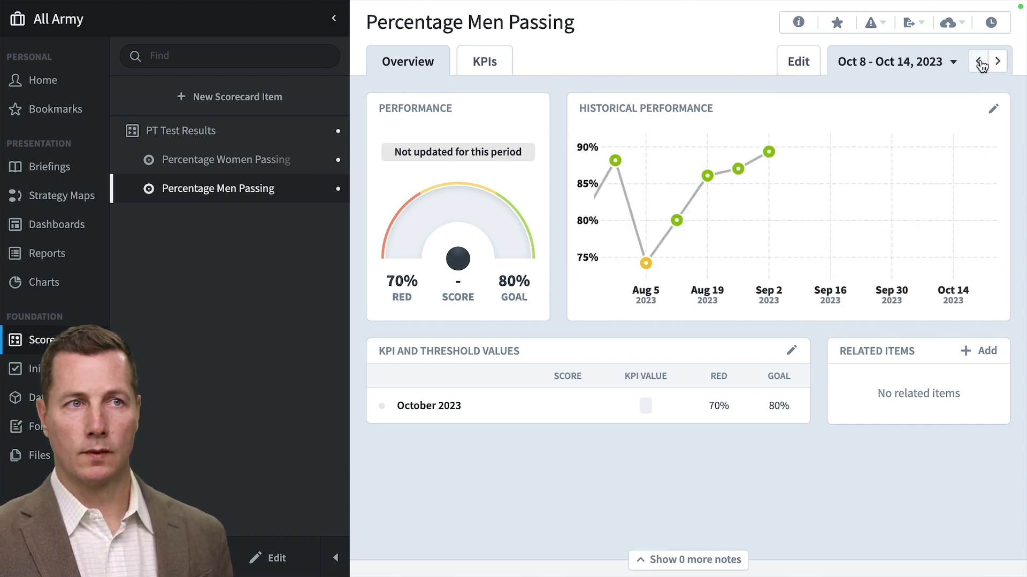
{"action": "left_click", "coordinate": [979, 63]}
{"action": "left_click", "coordinate": [979, 63]}
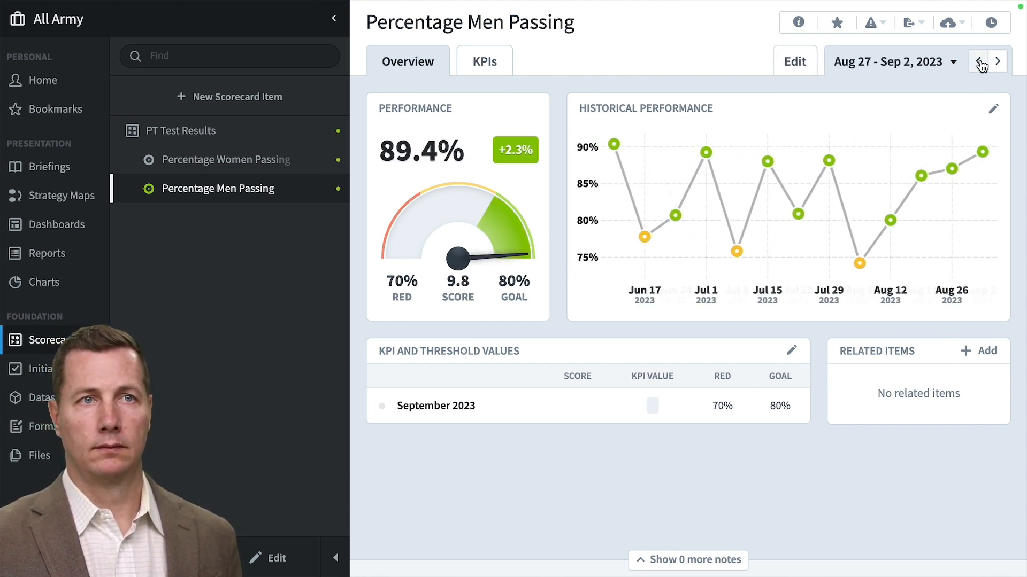
Step: Compare the weekly performance and history of Percentage Women Passing and Percentage Men Passing
{"action": "left_click", "coordinate": [237, 168]}
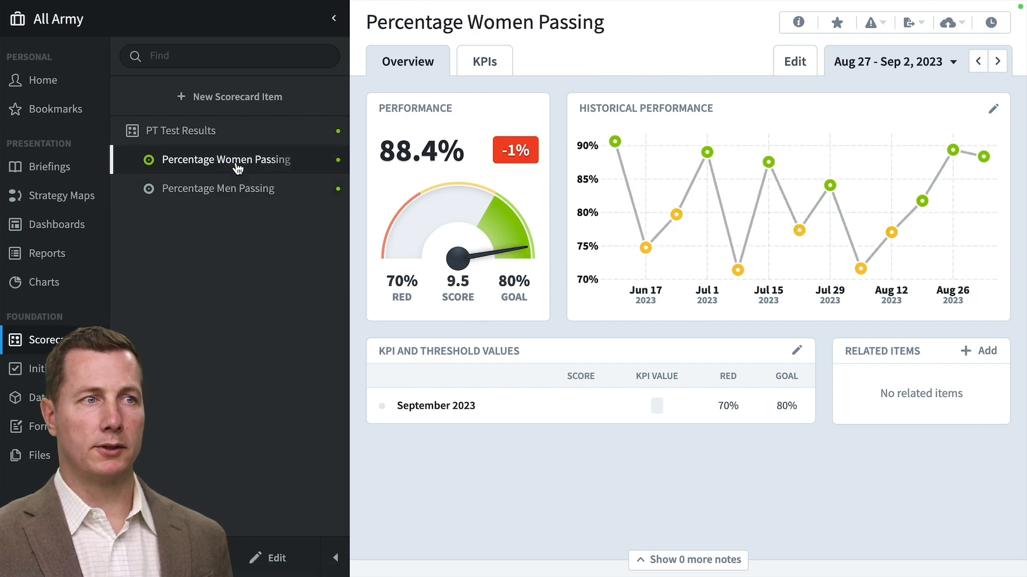
{"action": "left_click", "coordinate": [233, 192]}
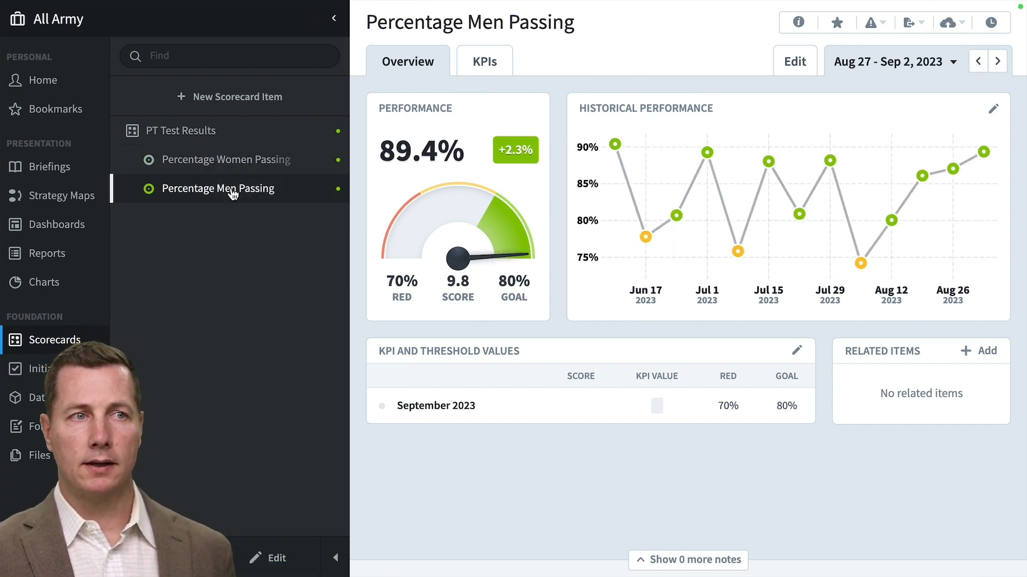
{"action": "left_click", "coordinate": [241, 167]}
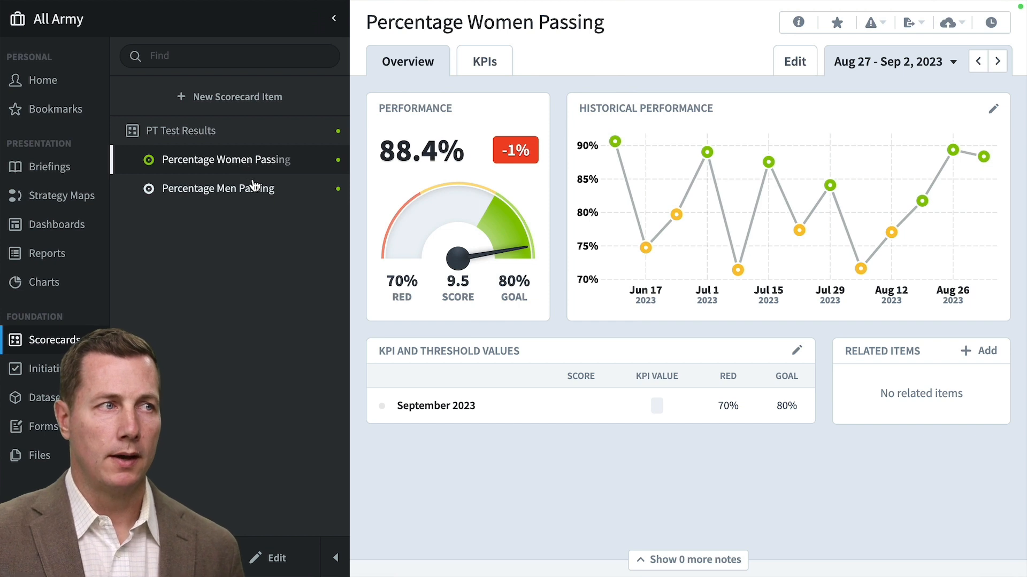
{"action": "left_click", "coordinate": [255, 186]}
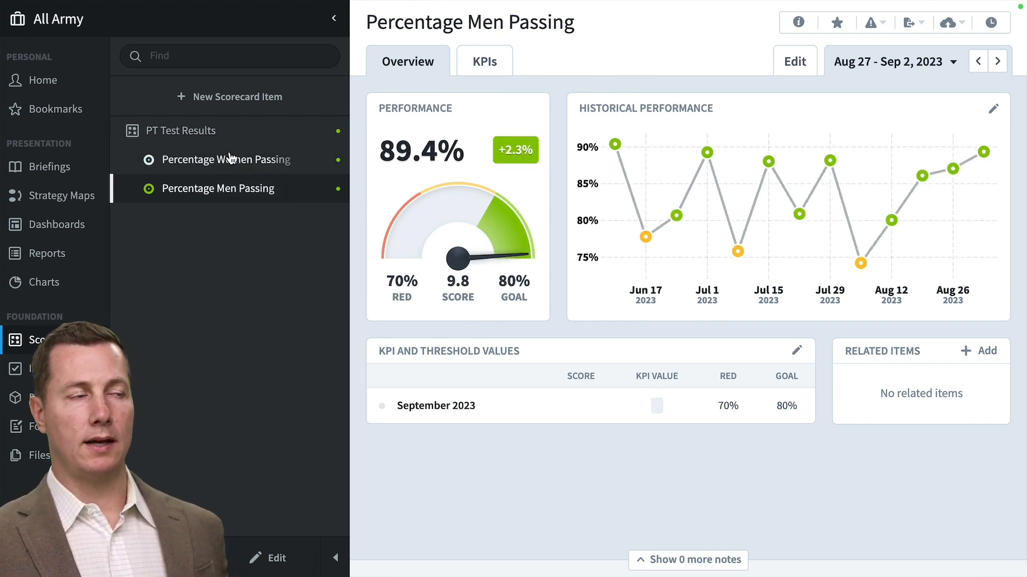
{"action": "mouse_move", "coordinate": [657, 411]}
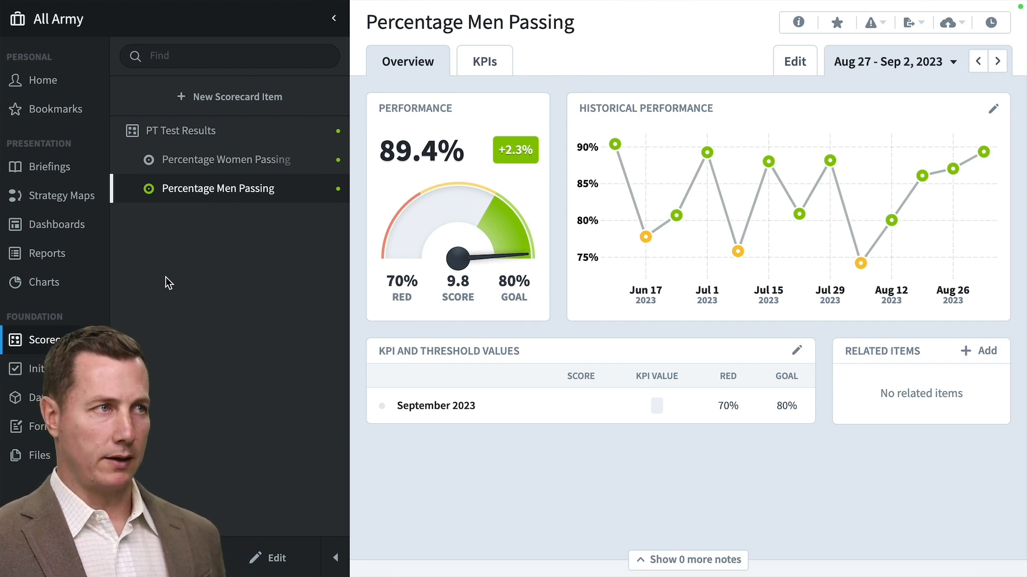
Step: Start copying the All Army organization as a template, with one copy for every value of a dataset field
{"action": "left_click", "coordinate": [153, 24]}
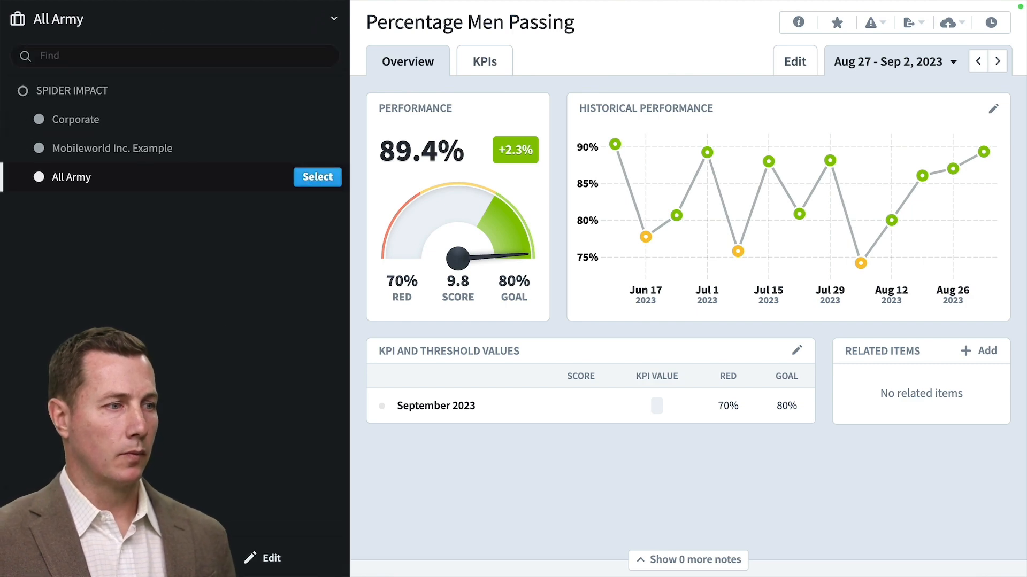
{"action": "left_click", "coordinate": [277, 566]}
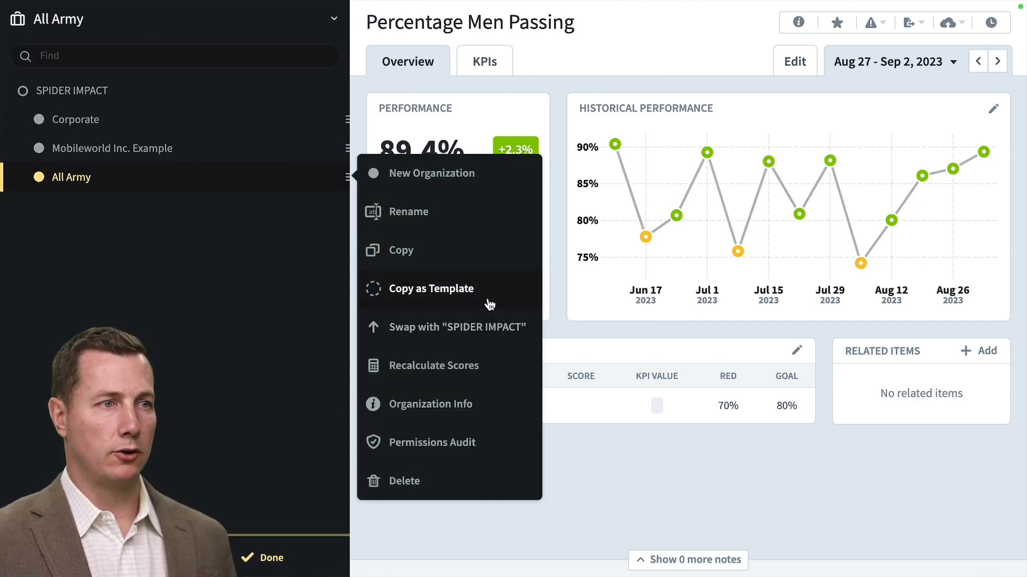
{"action": "left_click", "coordinate": [486, 298]}
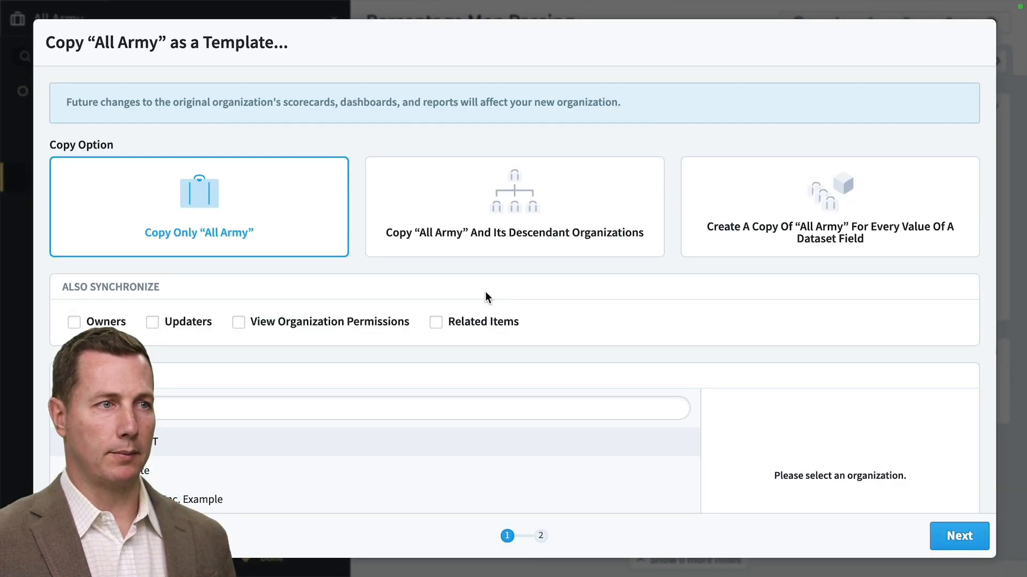
{"action": "left_click", "coordinate": [836, 223]}
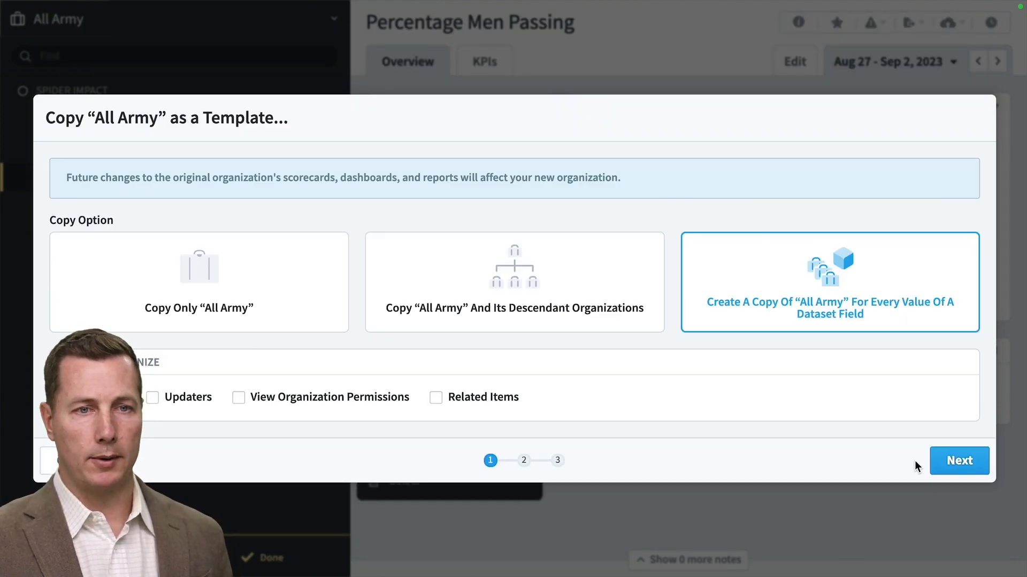
{"action": "left_click", "coordinate": [951, 461]}
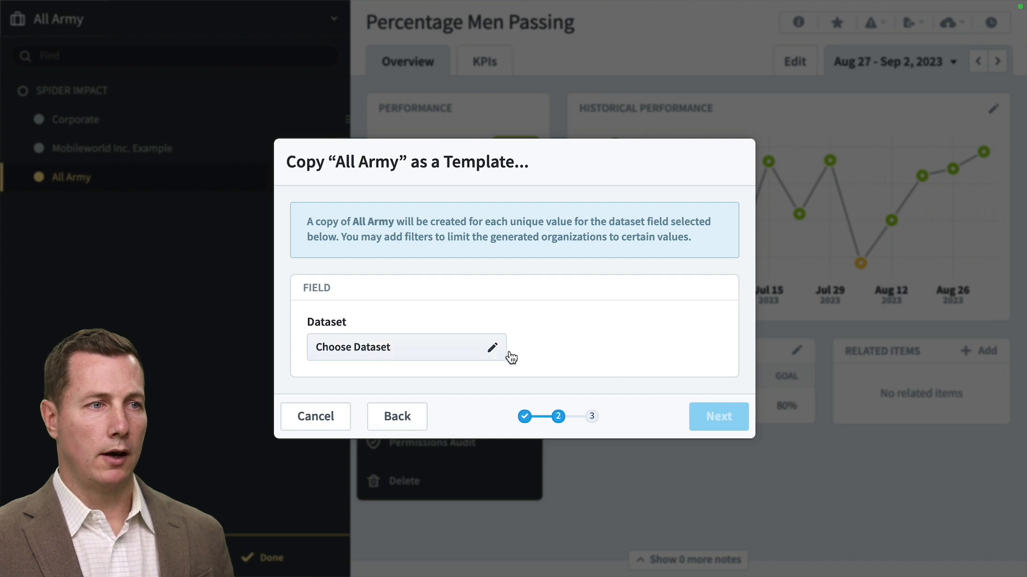
Step: Choose the Fitness Tests dataset and its UIC field as the source for the template copies
{"action": "left_click", "coordinate": [492, 348]}
{"action": "left_click", "coordinate": [623, 201]}
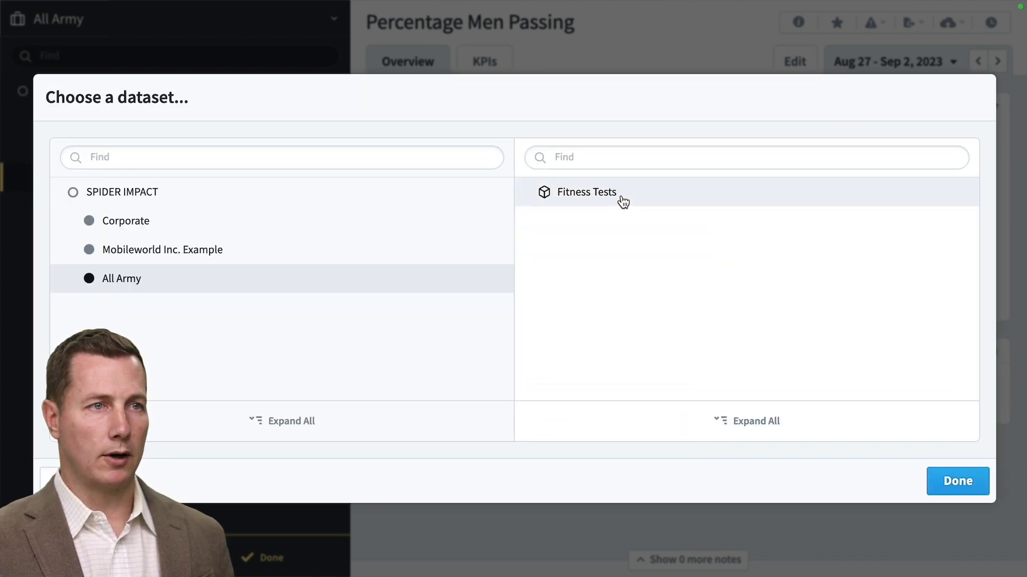
{"action": "left_click", "coordinate": [966, 484]}
{"action": "left_click", "coordinate": [692, 303]}
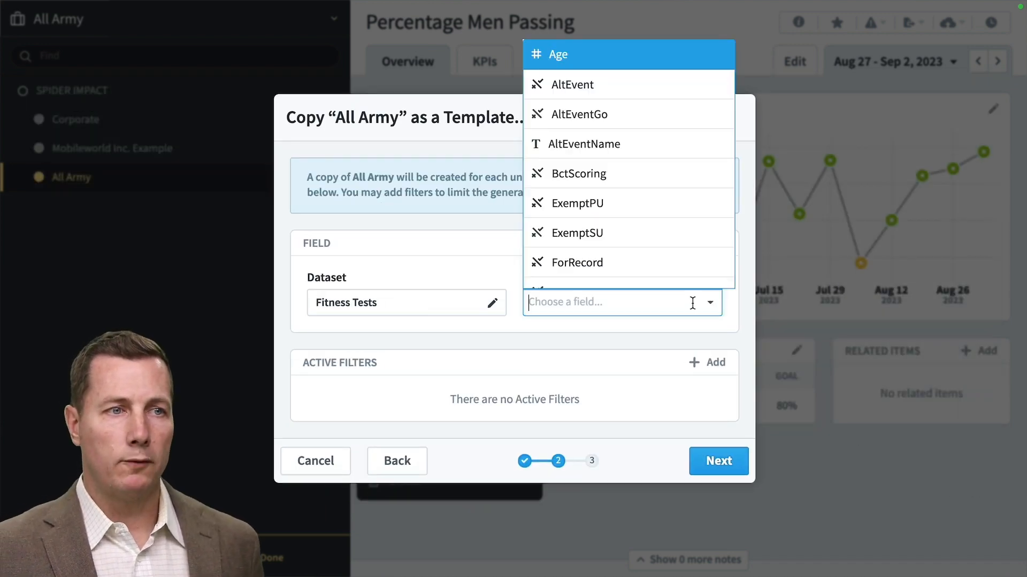
{"action": "scroll", "coordinate": [655, 254], "scroll_direction": "down", "scroll_amount": 5}
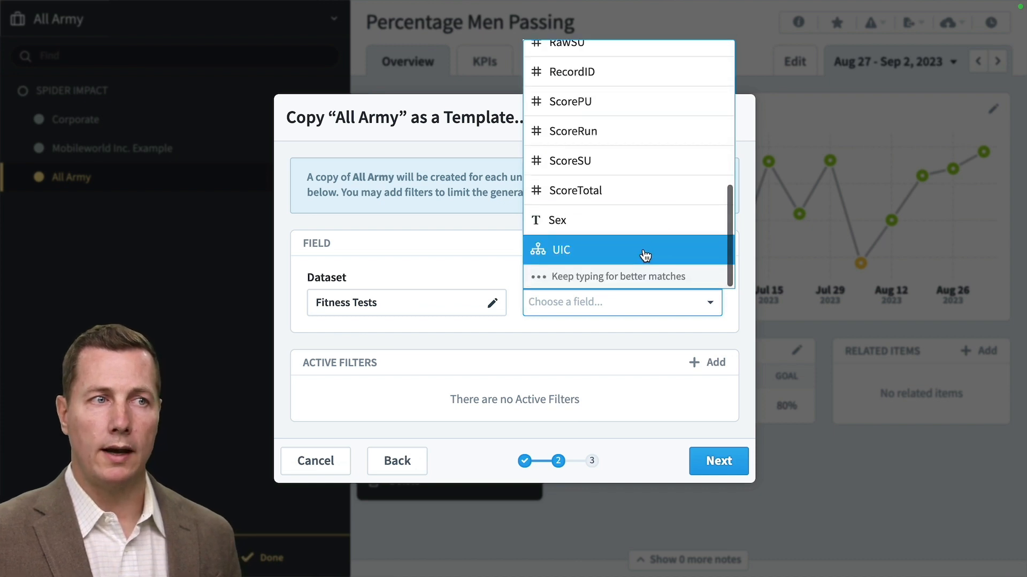
{"action": "left_click", "coordinate": [639, 257]}
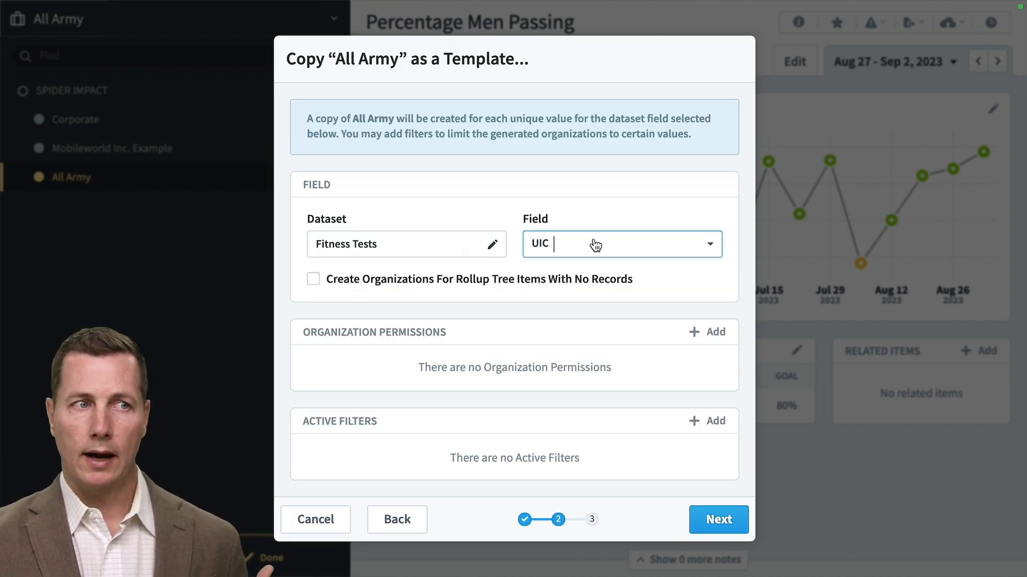
Step: Try Sex as the field for the template copies and switch back to UIC
{"action": "left_click", "coordinate": [574, 251]}
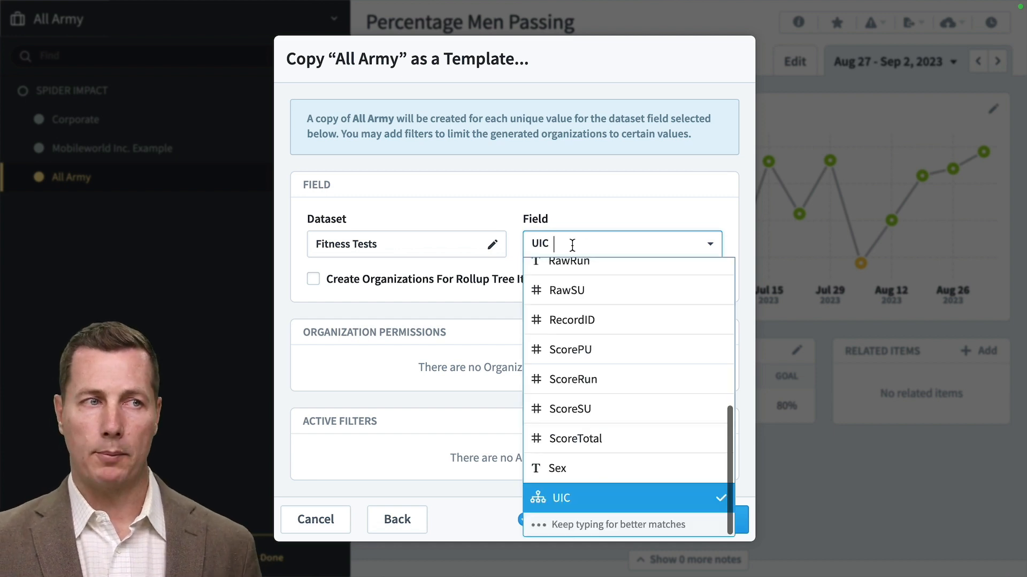
{"action": "left_click", "coordinate": [633, 468]}
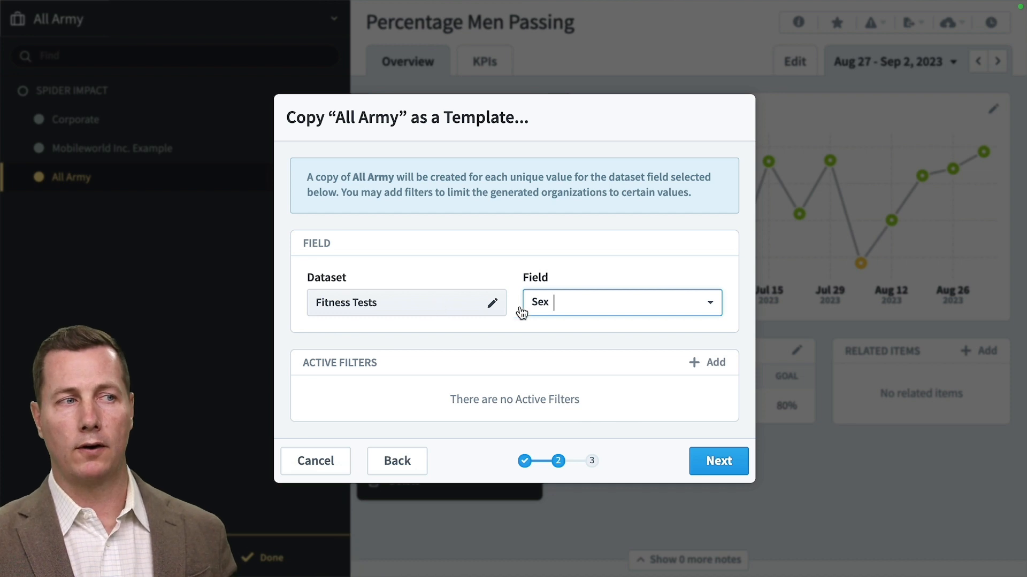
{"action": "left_click", "coordinate": [584, 306]}
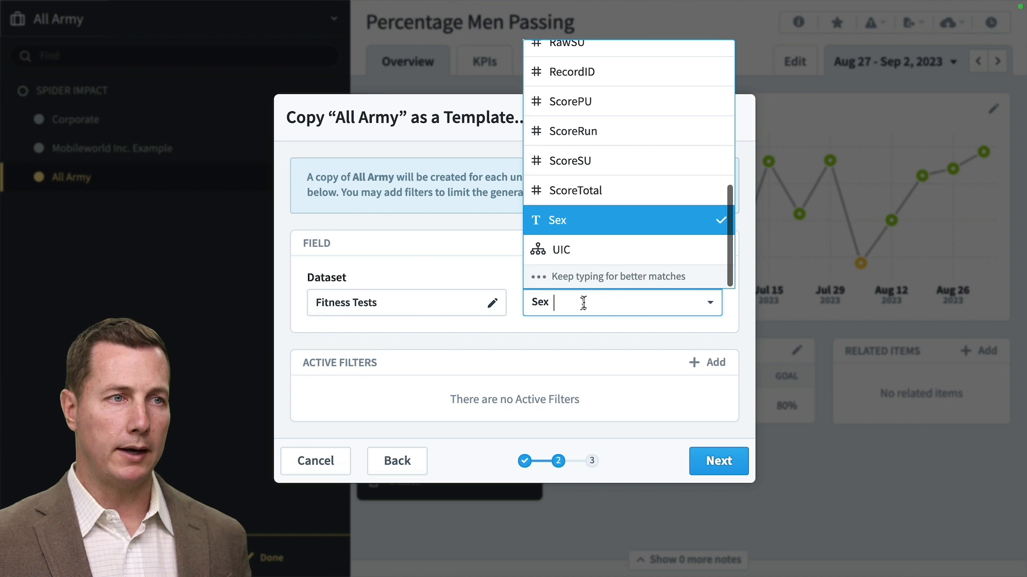
{"action": "left_click", "coordinate": [599, 255]}
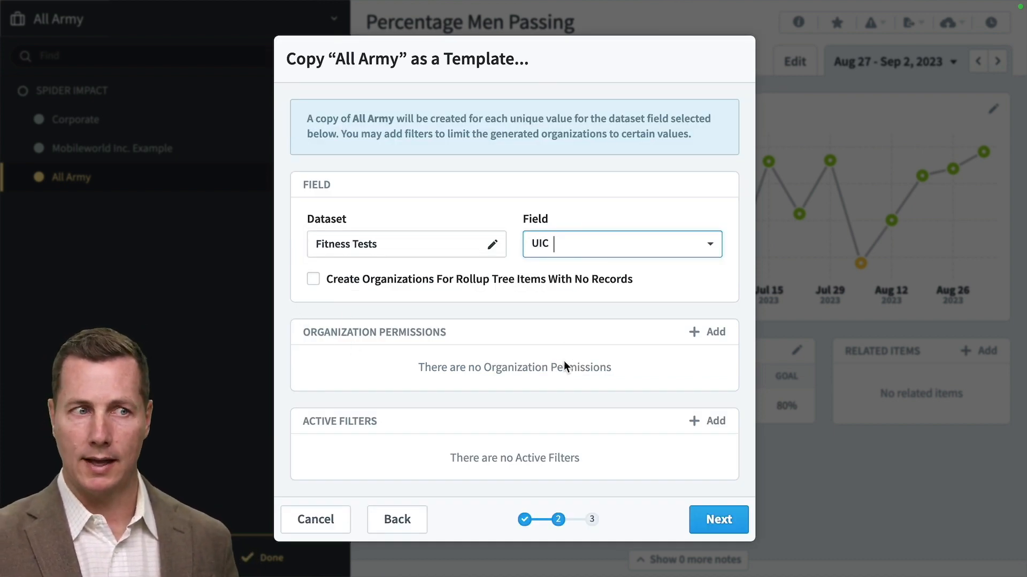
Step: Filter the template copies by UIC to US Army Commands with this item, children, and grandchildren
{"action": "left_click", "coordinate": [714, 421]}
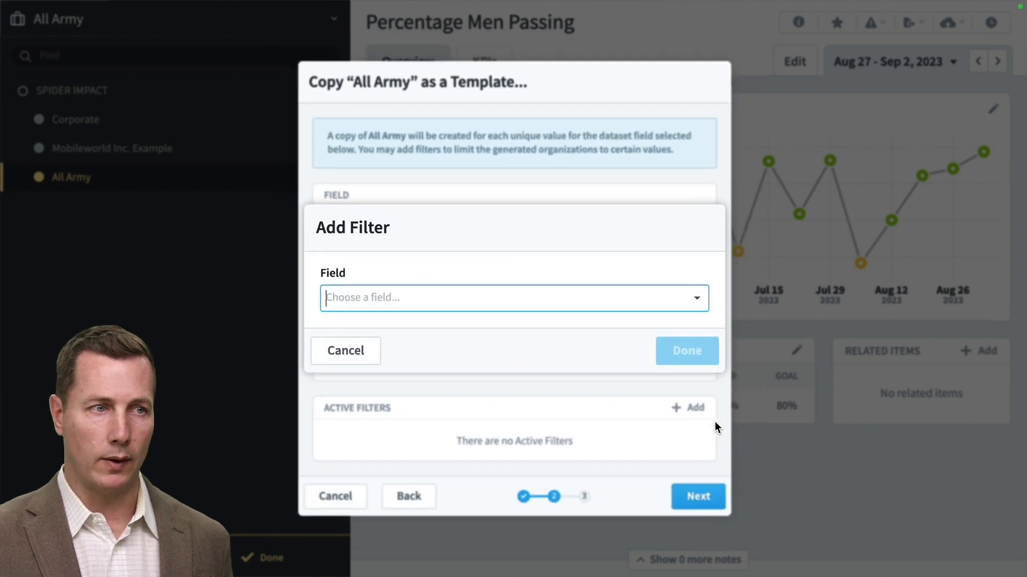
{"action": "left_click", "coordinate": [670, 304]}
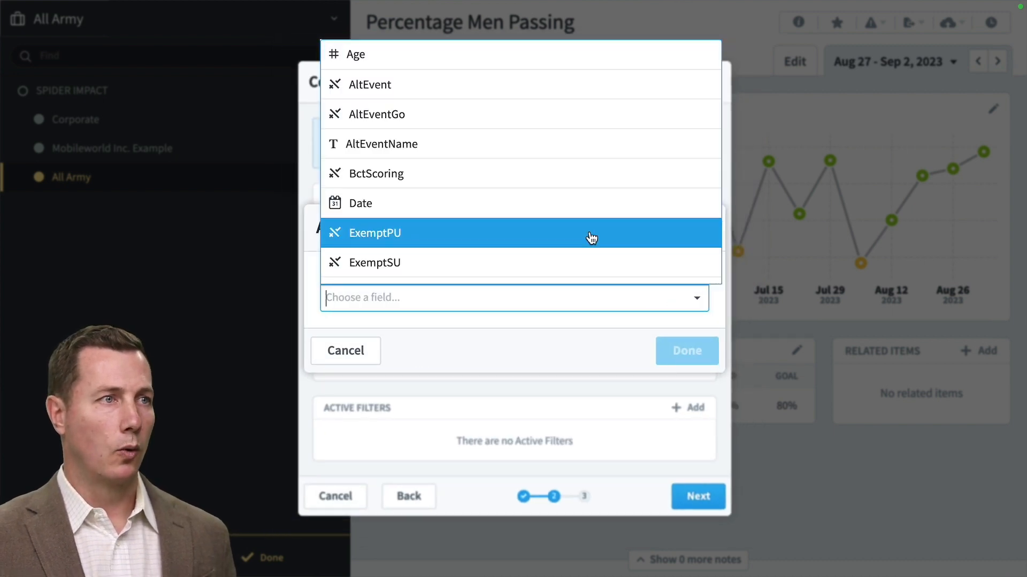
{"action": "scroll", "coordinate": [590, 237], "scroll_direction": "down", "scroll_amount": 7}
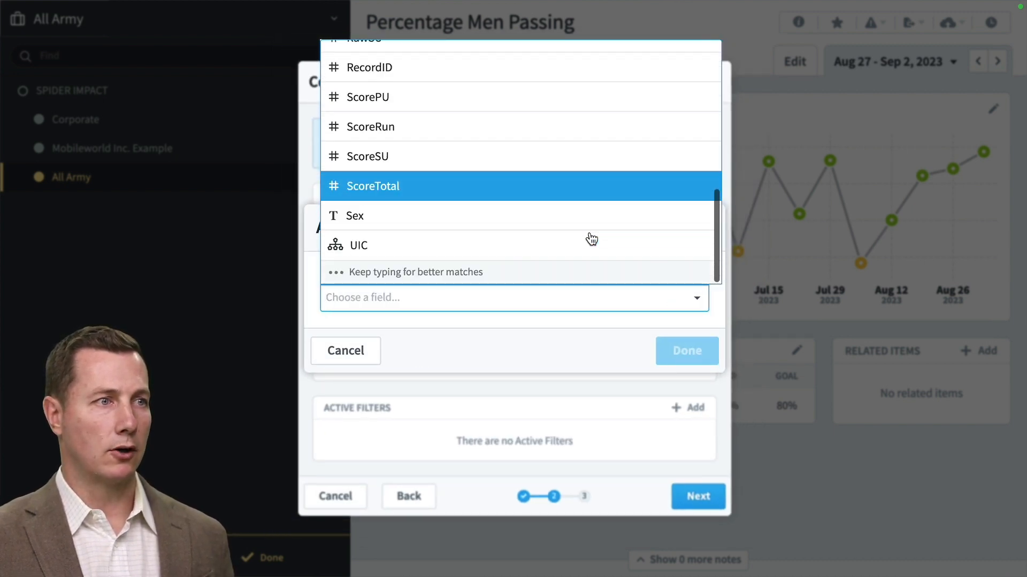
{"action": "left_click", "coordinate": [557, 244]}
{"action": "left_click", "coordinate": [688, 380]}
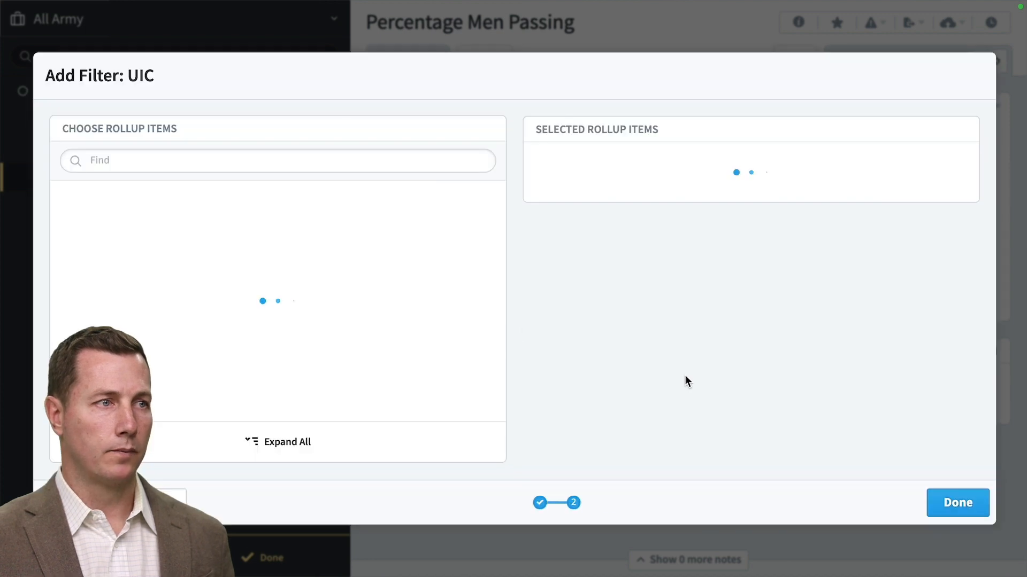
{"action": "left_click", "coordinate": [374, 253]}
{"action": "left_click", "coordinate": [488, 254]}
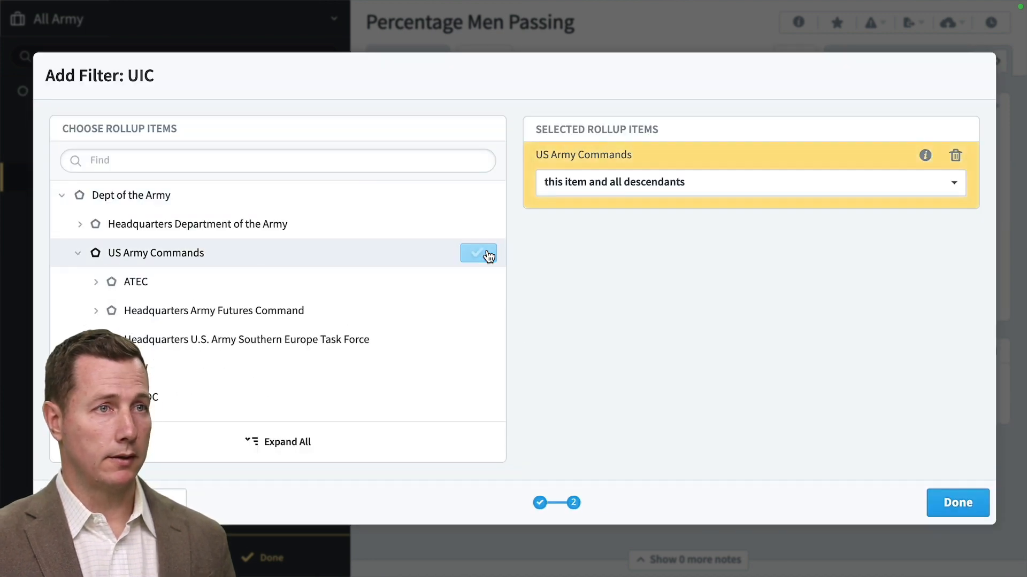
{"action": "left_click", "coordinate": [770, 191]}
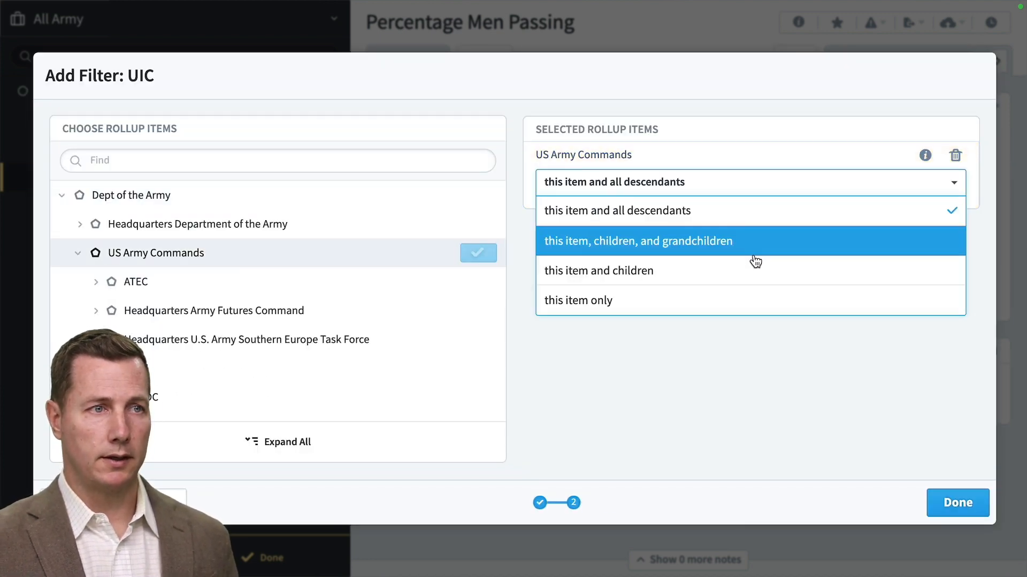
{"action": "left_click", "coordinate": [718, 247]}
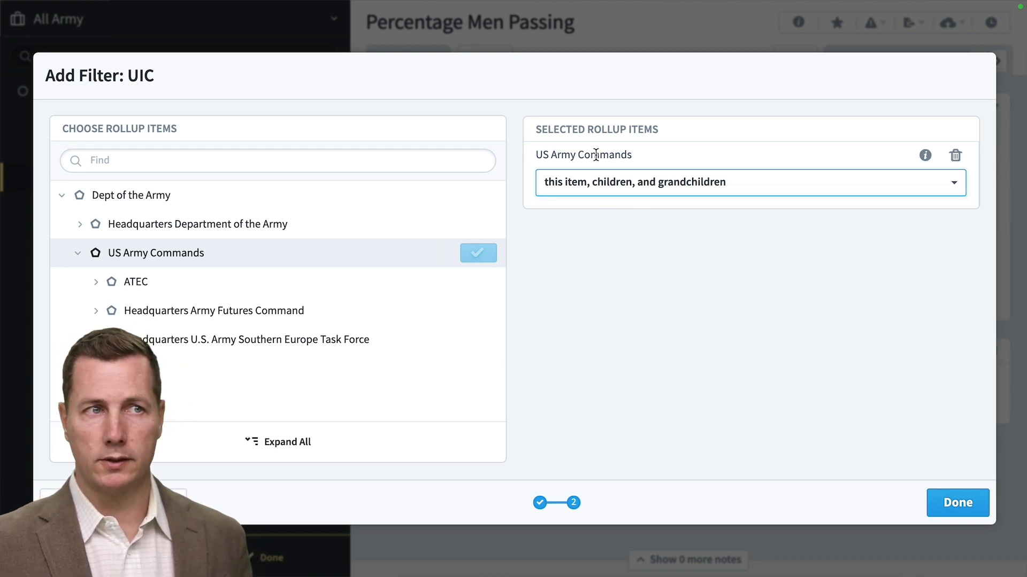
{"action": "left_click", "coordinate": [958, 508]}
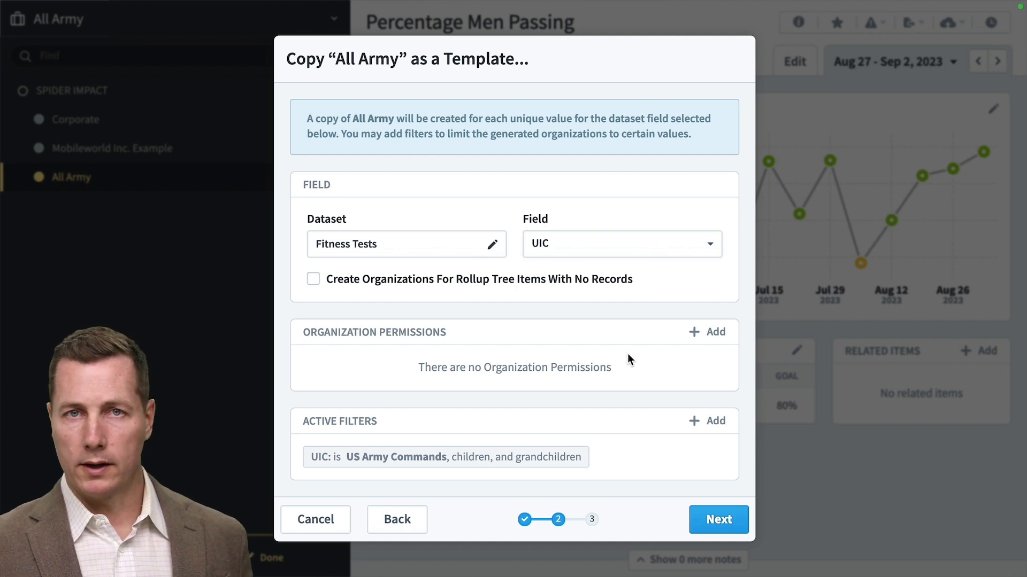
Step: Add an organization permission for the IT Administrators rollup tree group with Power Users access
{"action": "left_click", "coordinate": [702, 335]}
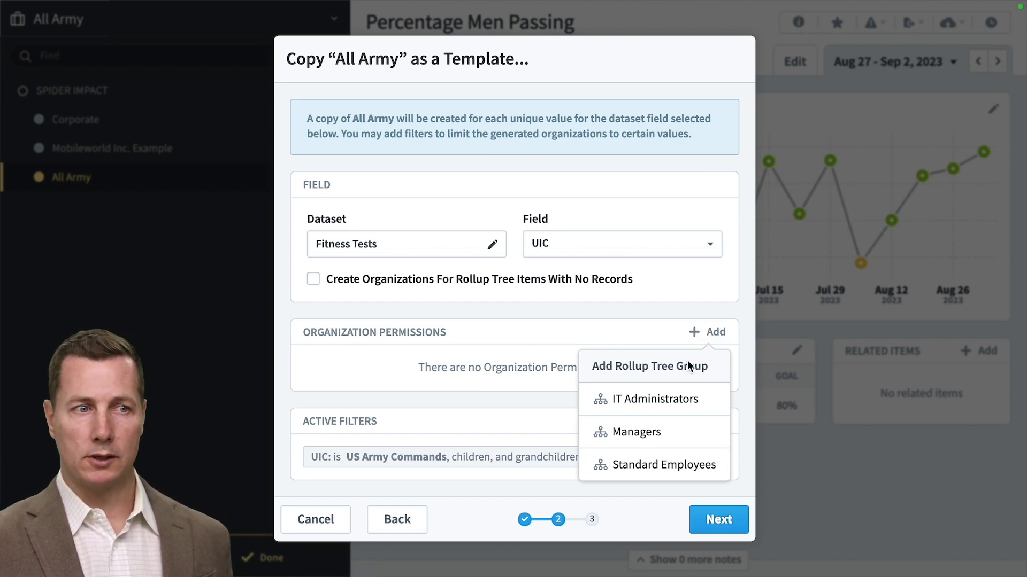
{"action": "left_click", "coordinate": [677, 400]}
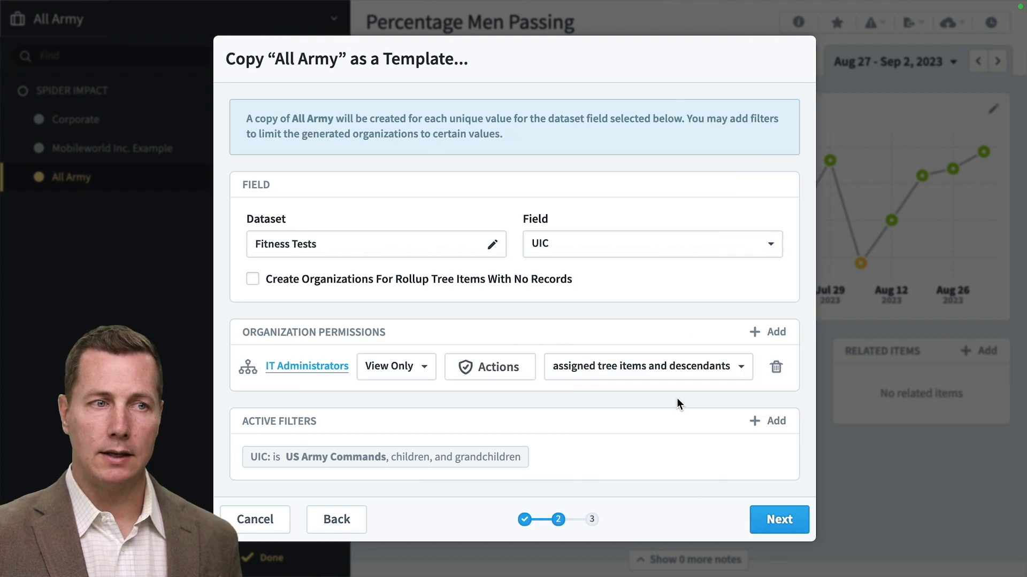
{"action": "left_click", "coordinate": [398, 377]}
{"action": "left_click", "coordinate": [420, 395]}
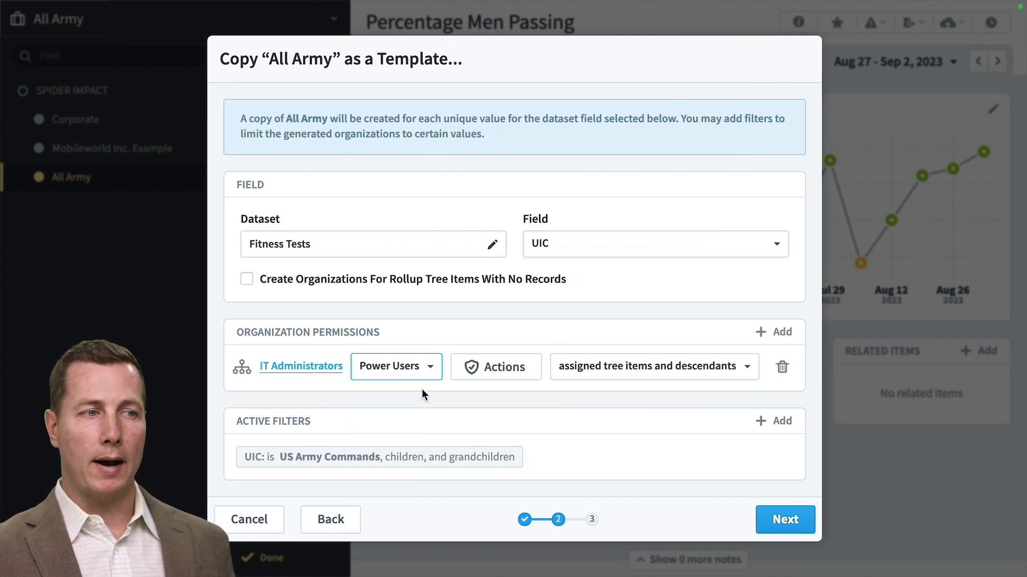
Step: Review the allowed actions and the tree item scope options of the IT Administrators permission
{"action": "left_click", "coordinate": [492, 369]}
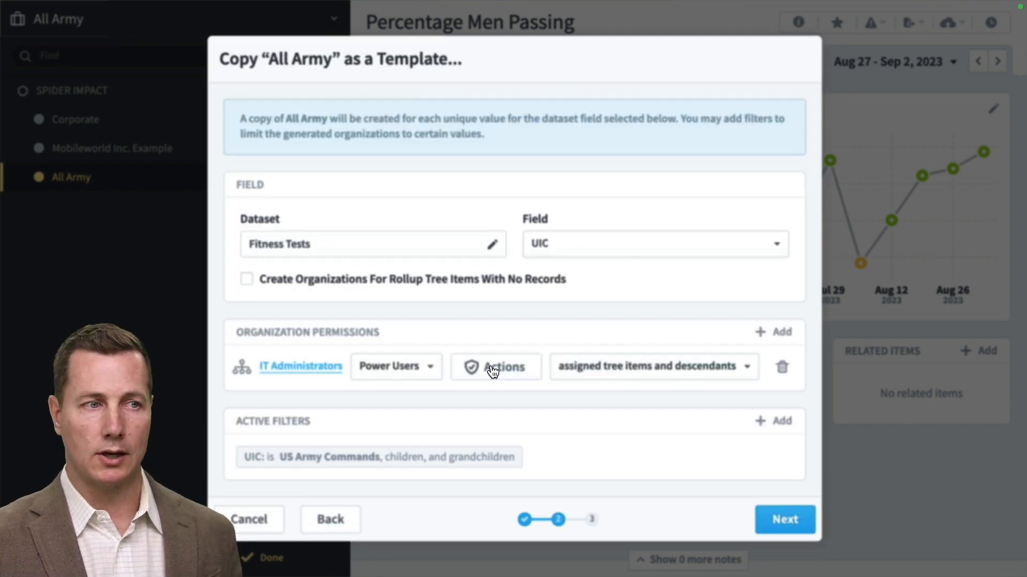
{"action": "scroll", "coordinate": [490, 375], "scroll_direction": "down", "scroll_amount": 10}
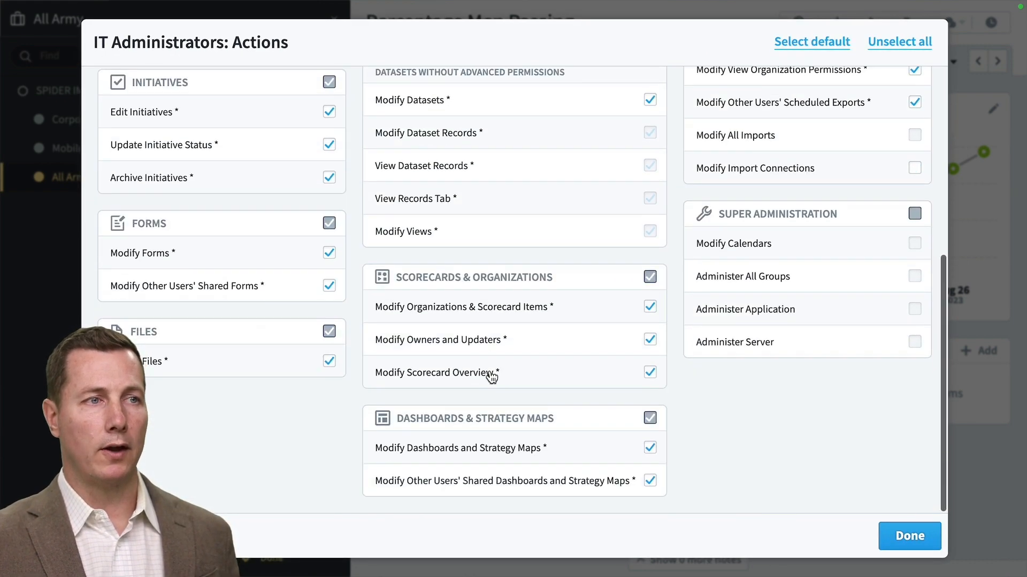
{"action": "scroll", "coordinate": [464, 247], "scroll_direction": "up", "scroll_amount": 10}
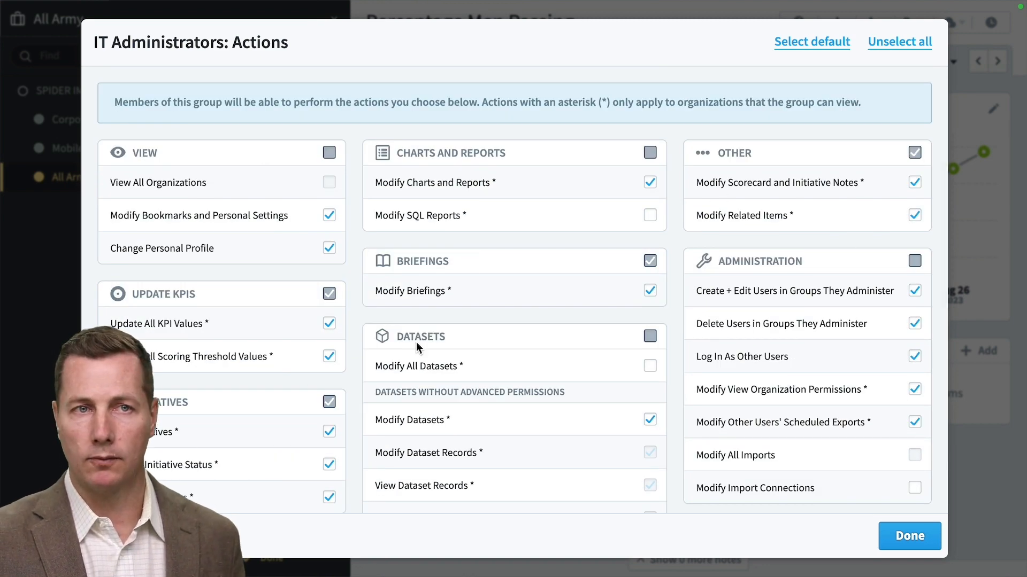
{"action": "key", "text": "Escape"}
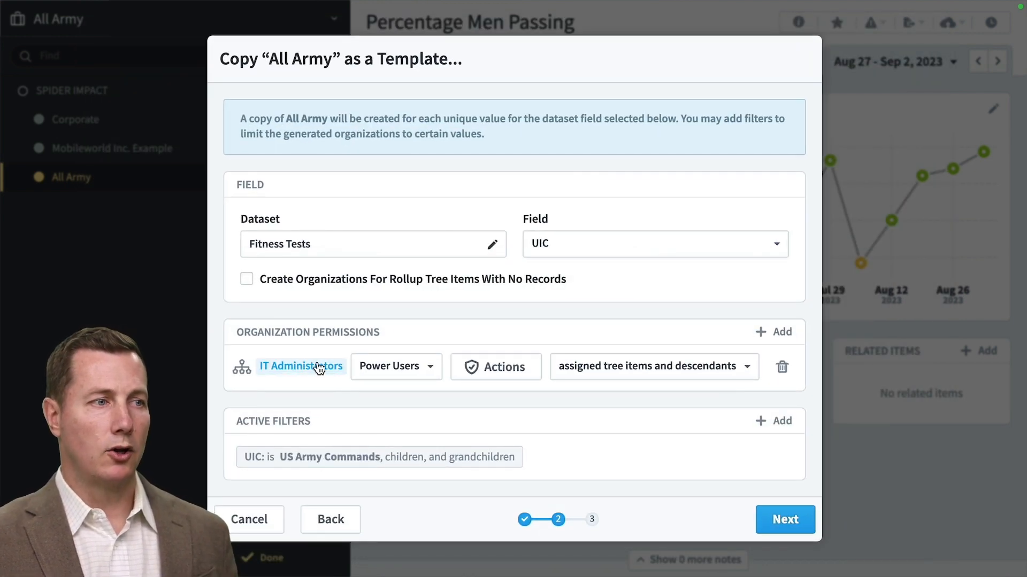
{"action": "left_click", "coordinate": [630, 378]}
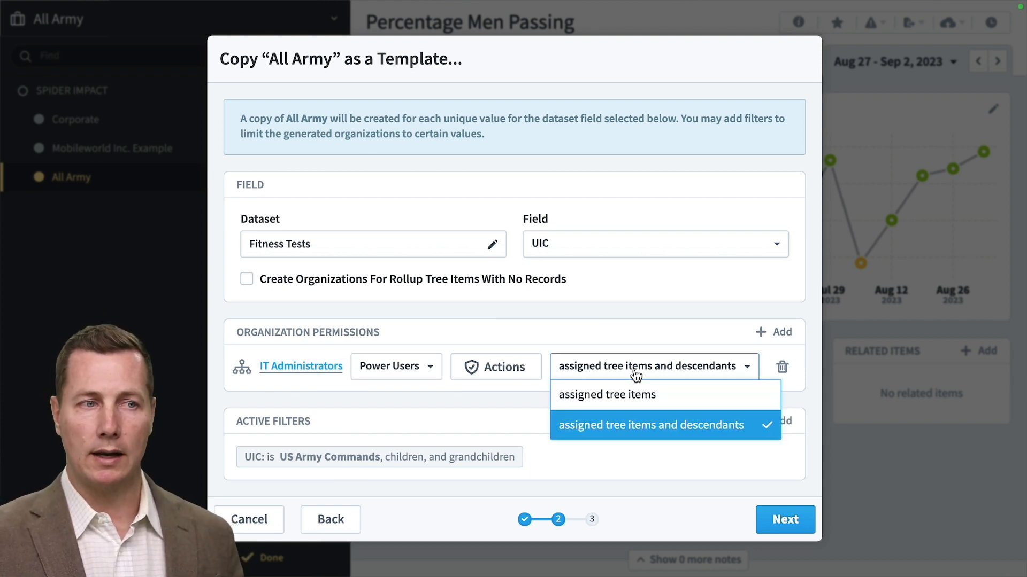
{"action": "left_click", "coordinate": [665, 368]}
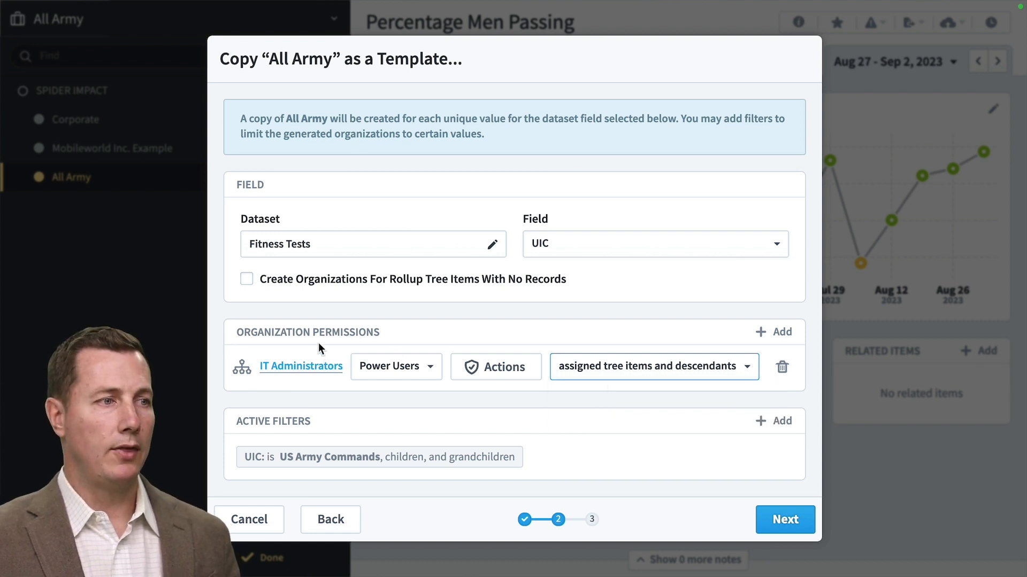
Step: Add an organization permission for the Standard Employees rollup tree group and review its View Only actions
{"action": "left_click", "coordinate": [777, 333]}
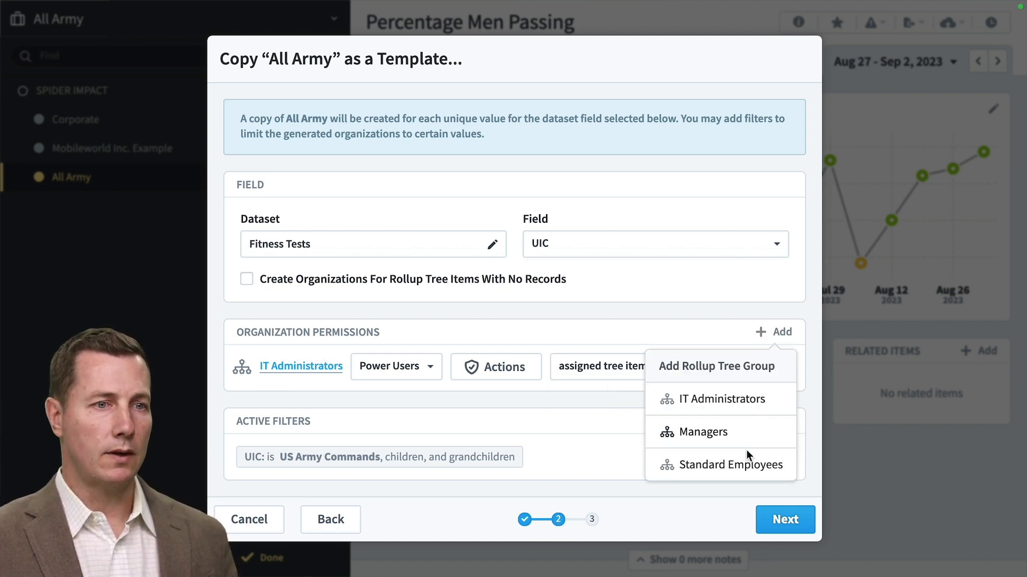
{"action": "left_click", "coordinate": [745, 465]}
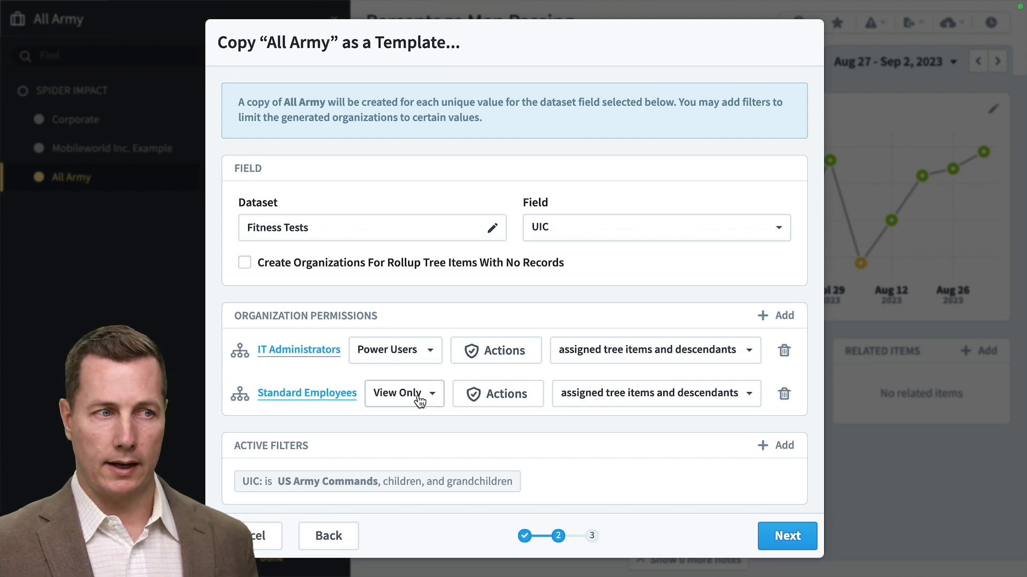
{"action": "left_click", "coordinate": [529, 396]}
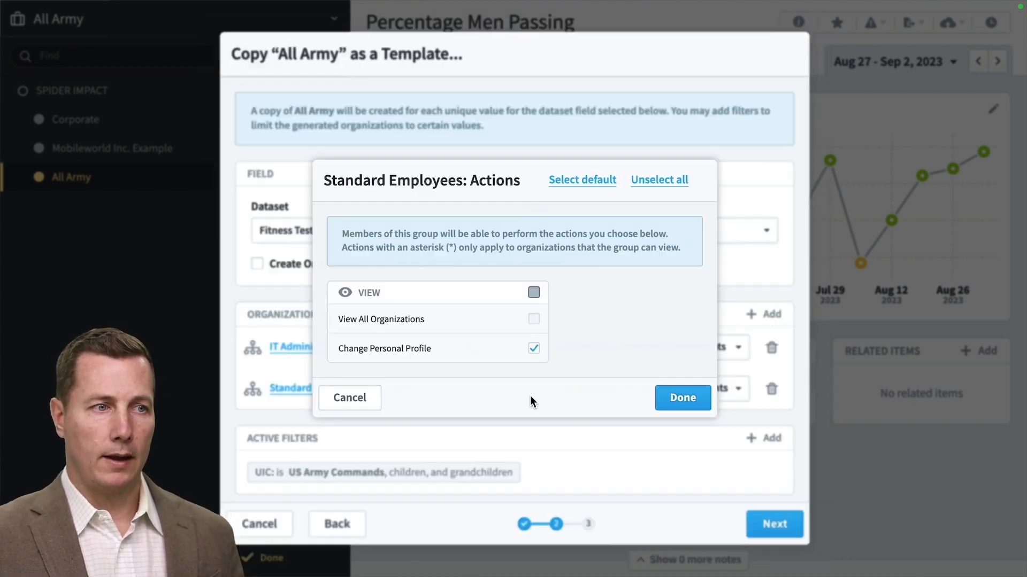
{"action": "left_click", "coordinate": [337, 411]}
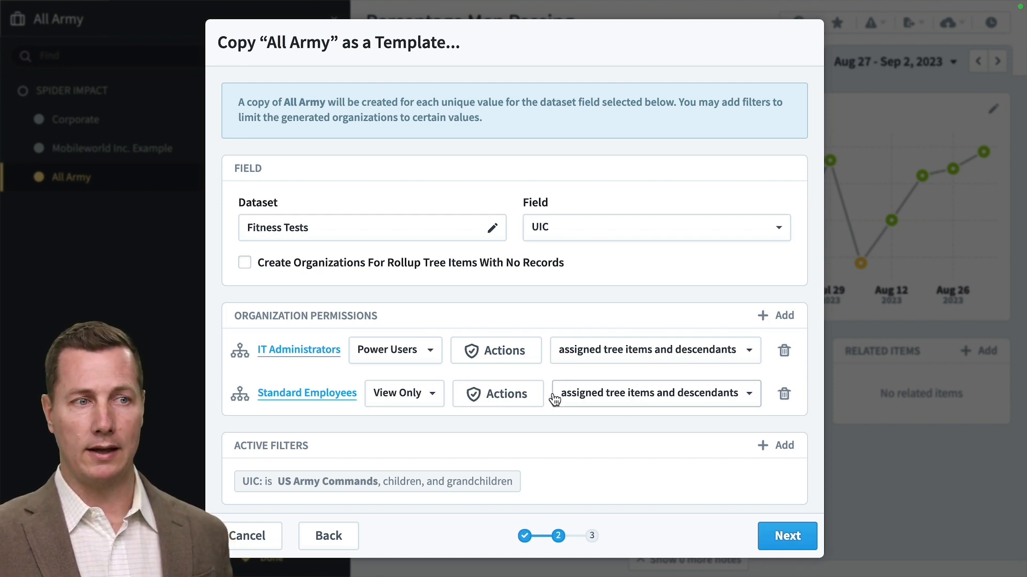
Step: Confirm the dataset settings and create the organization copies without adding any naming prefixes or suffixes
{"action": "scroll", "coordinate": [499, 401], "scroll_direction": "down", "scroll_amount": 1}
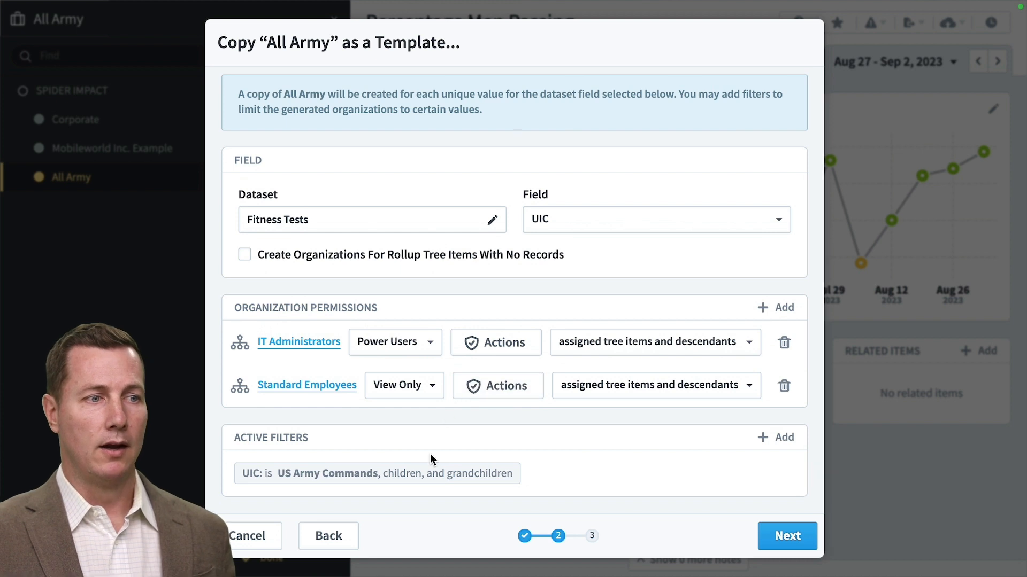
{"action": "left_click", "coordinate": [778, 537]}
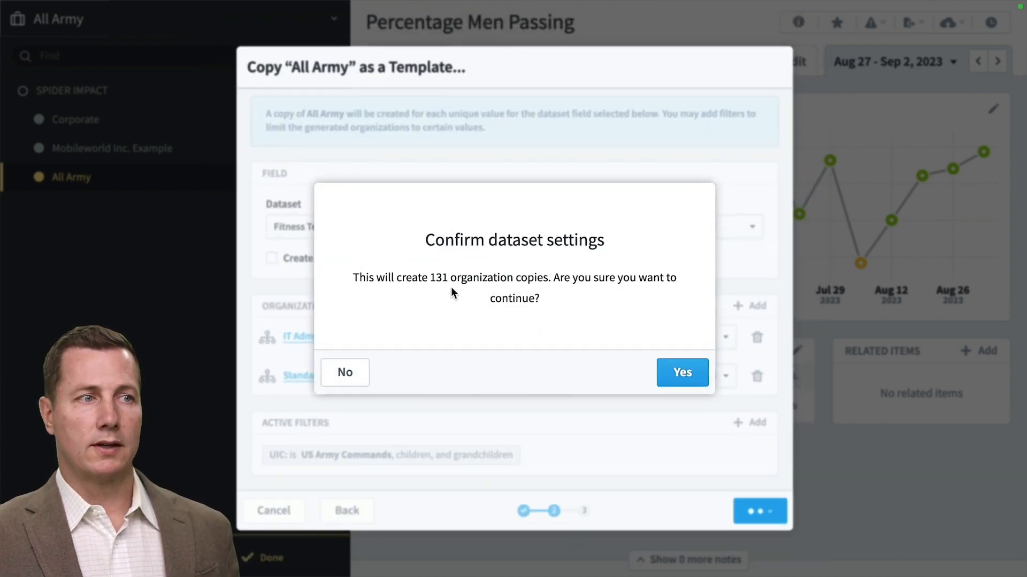
{"action": "left_click", "coordinate": [684, 372]}
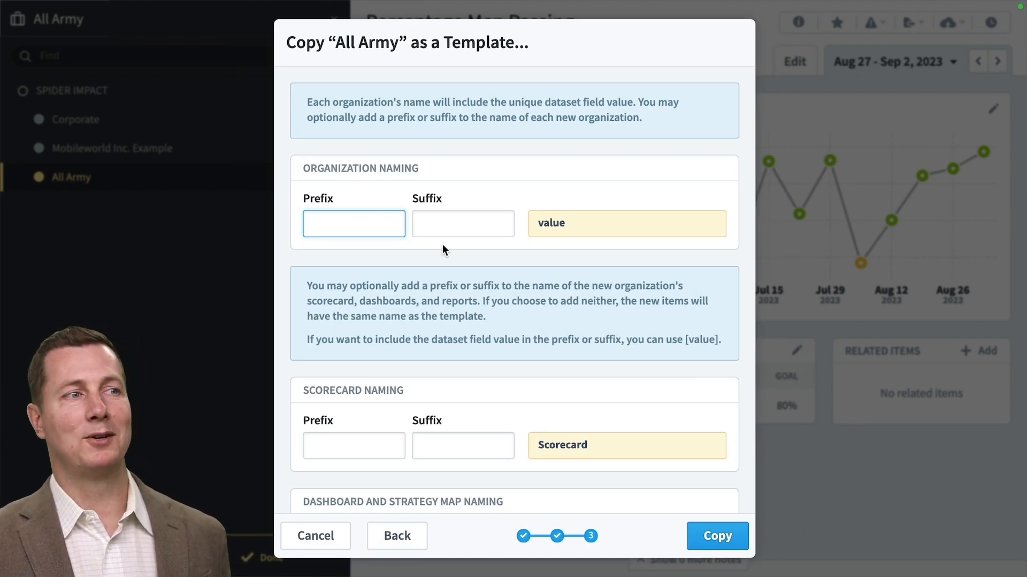
{"action": "scroll", "coordinate": [482, 262], "scroll_direction": "down", "scroll_amount": 4}
{"action": "left_click", "coordinate": [714, 536]}
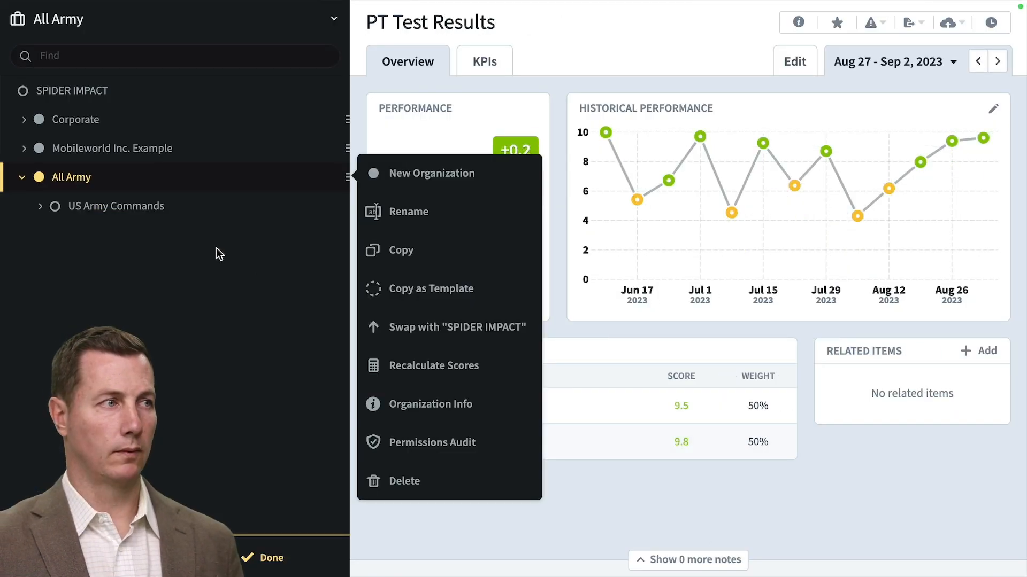
Step: Expand US Army Commands and ATEC in the organization tree to examine the generated organizations
{"action": "left_click", "coordinate": [37, 211]}
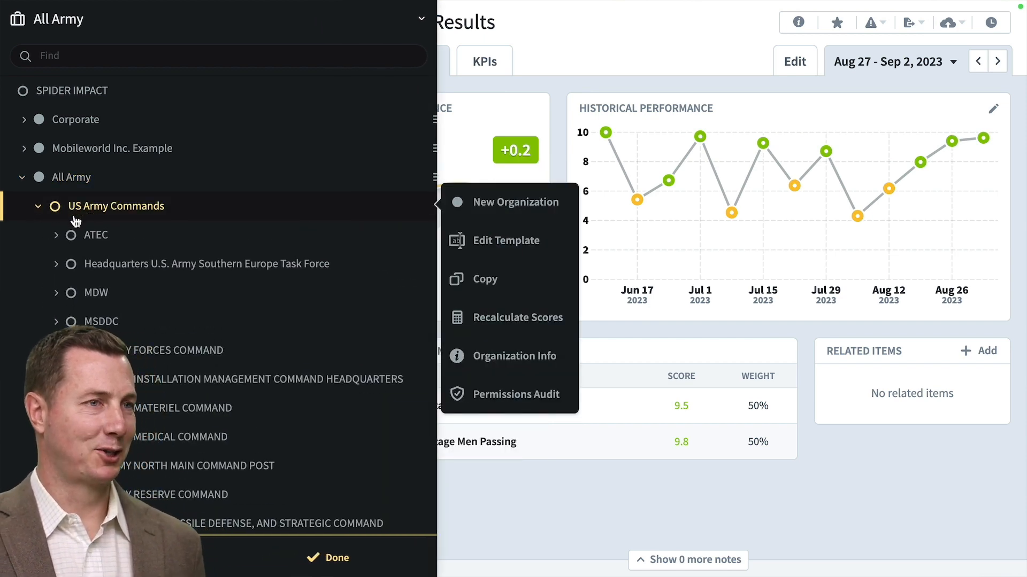
{"action": "scroll", "coordinate": [153, 265], "scroll_direction": "down", "scroll_amount": 5}
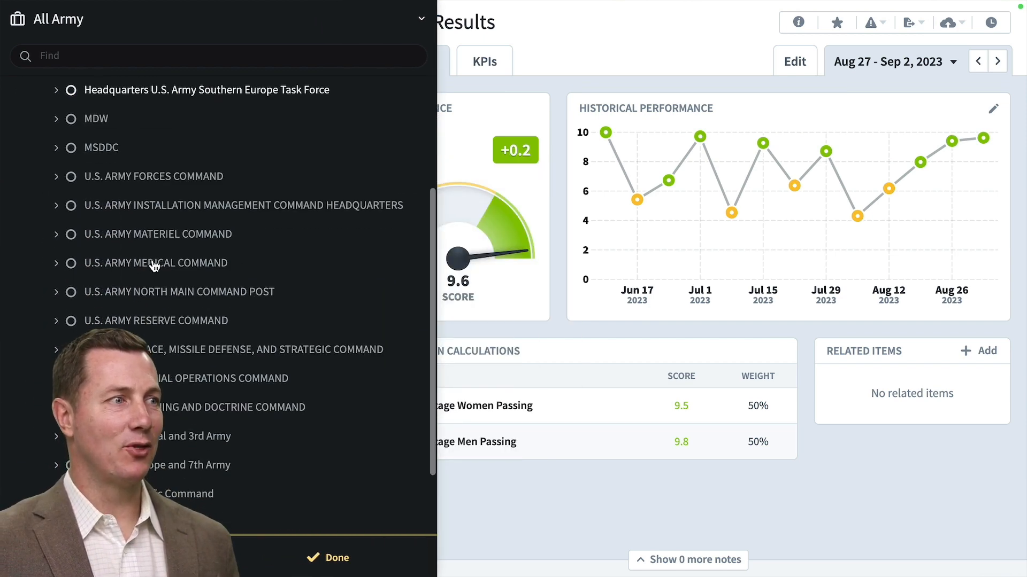
{"action": "scroll", "coordinate": [154, 266], "scroll_direction": "up", "scroll_amount": 5}
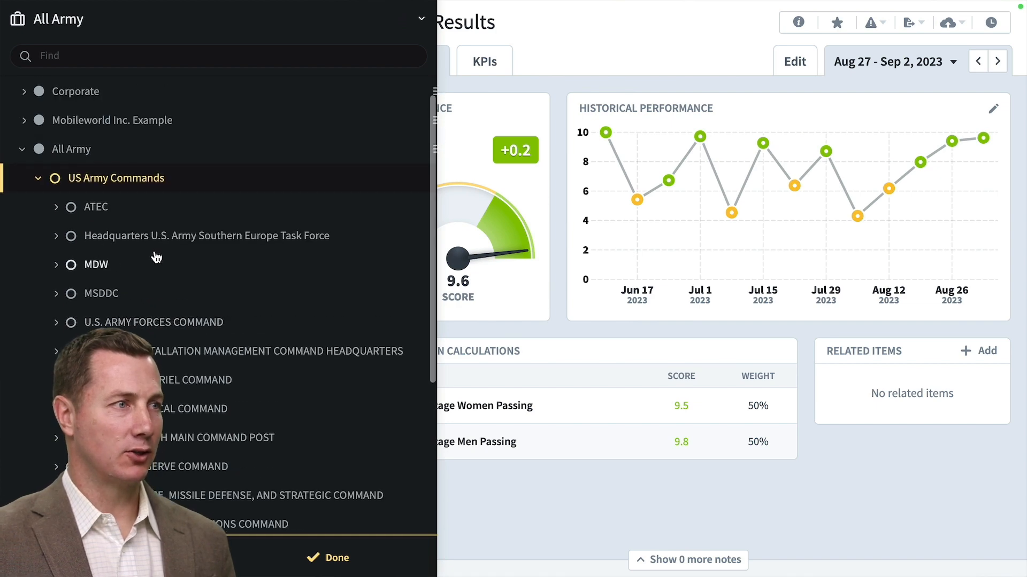
{"action": "left_click", "coordinate": [94, 207]}
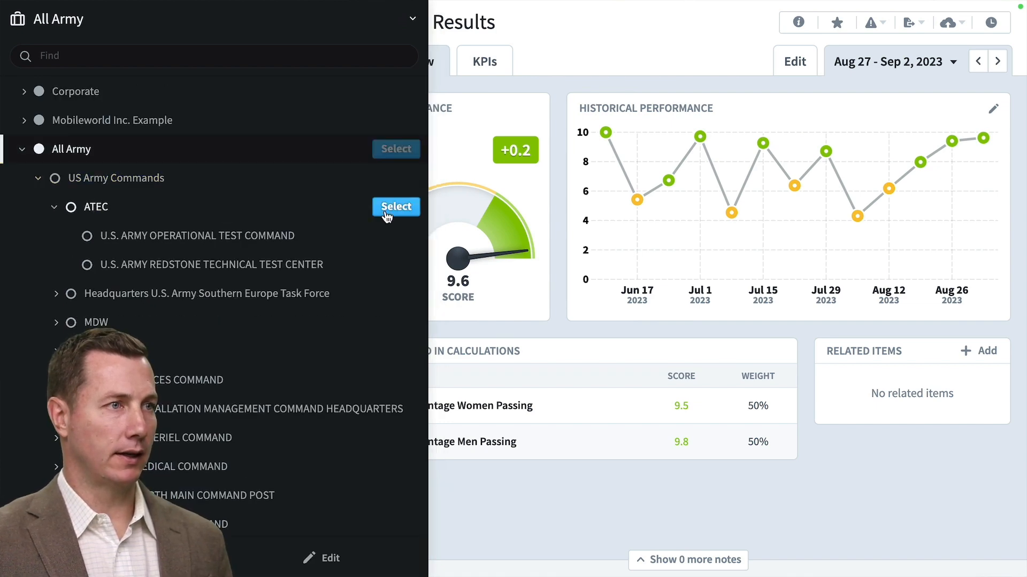
Step: Switch to the ATEC organization and inspect its Percentage Women Passing KPI and threshold values
{"action": "left_click", "coordinate": [393, 209]}
{"action": "left_click", "coordinate": [239, 161]}
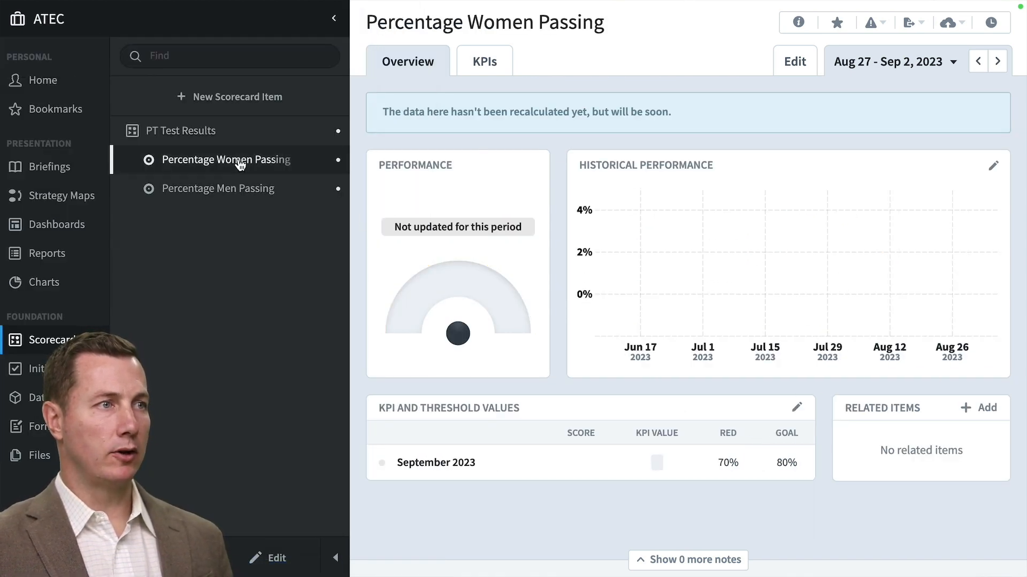
{"action": "mouse_move", "coordinate": [657, 468]}
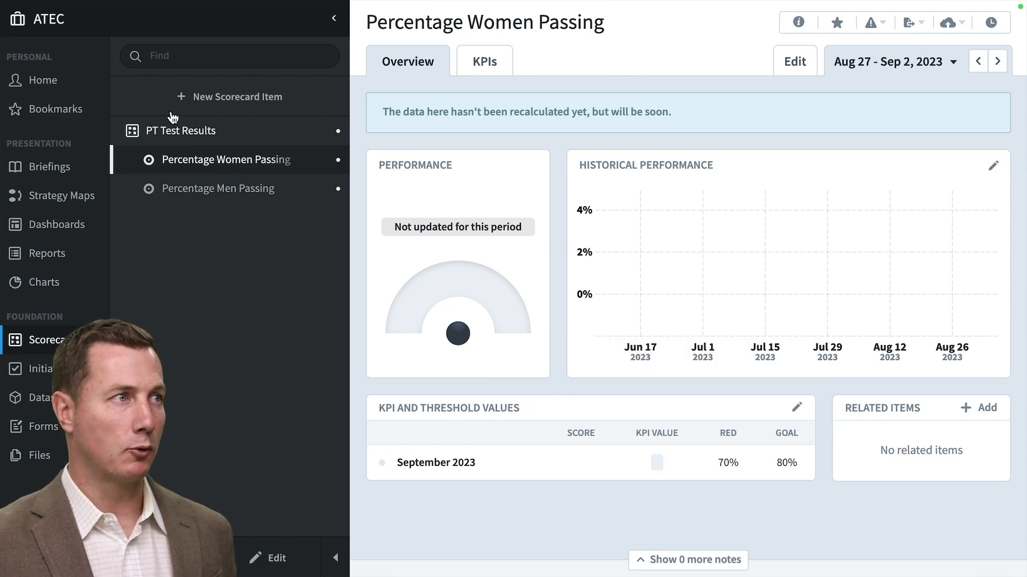
Step: Look over the generated organizations in the tree and switch back to the All Army organization
{"action": "left_click", "coordinate": [133, 33]}
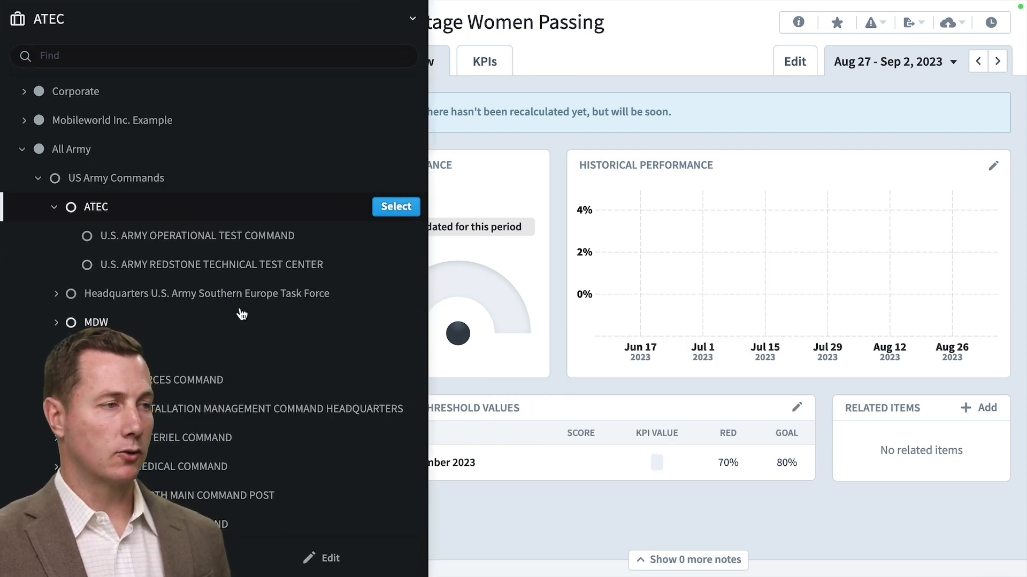
{"action": "scroll", "coordinate": [242, 314], "scroll_direction": "down", "scroll_amount": 3}
{"action": "scroll", "coordinate": [242, 314], "scroll_direction": "up", "scroll_amount": 3}
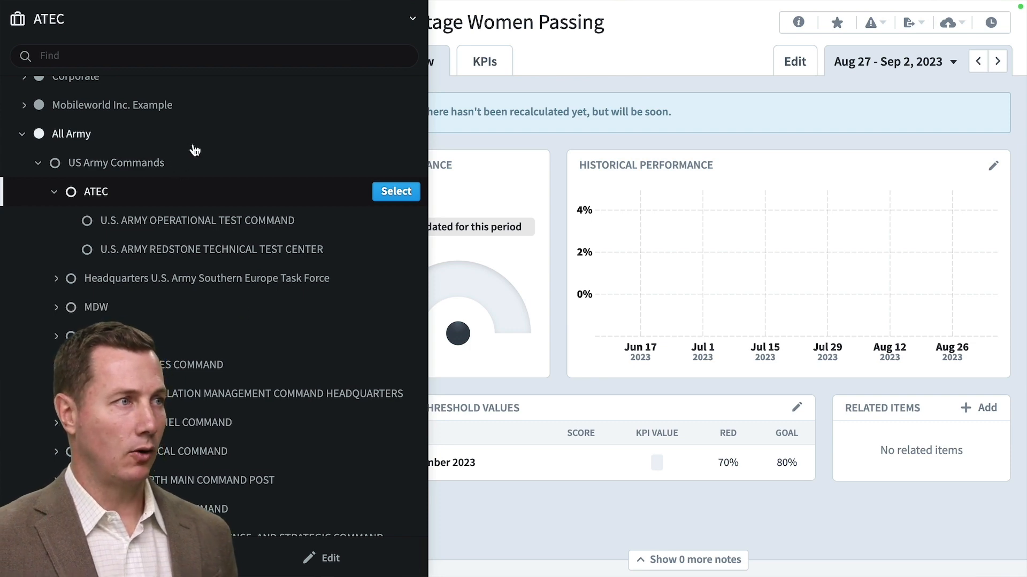
{"action": "left_click", "coordinate": [387, 158]}
{"action": "left_click", "coordinate": [399, 146]}
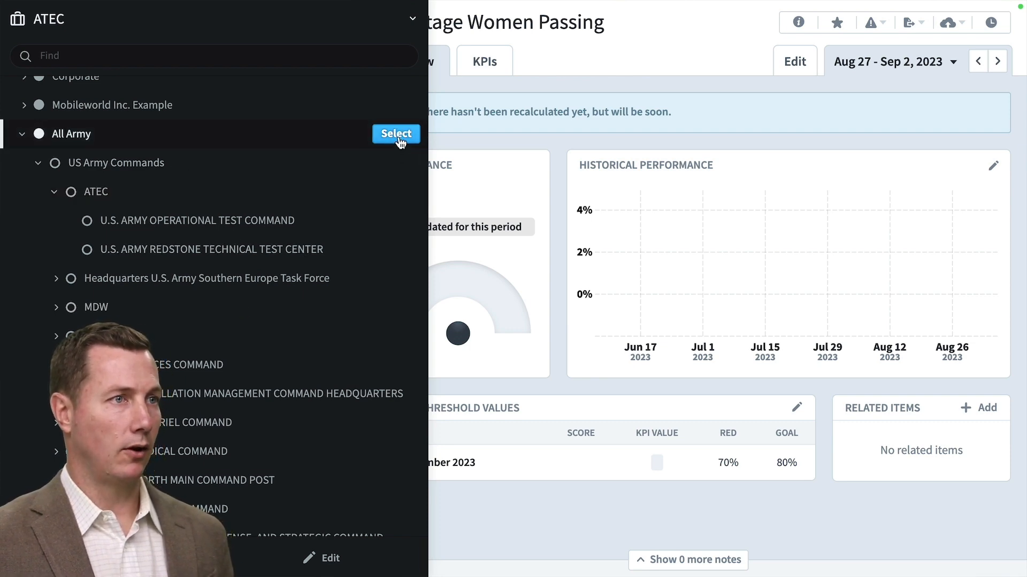
{"action": "left_click", "coordinate": [398, 135]}
{"action": "mouse_move", "coordinate": [850, 175]}
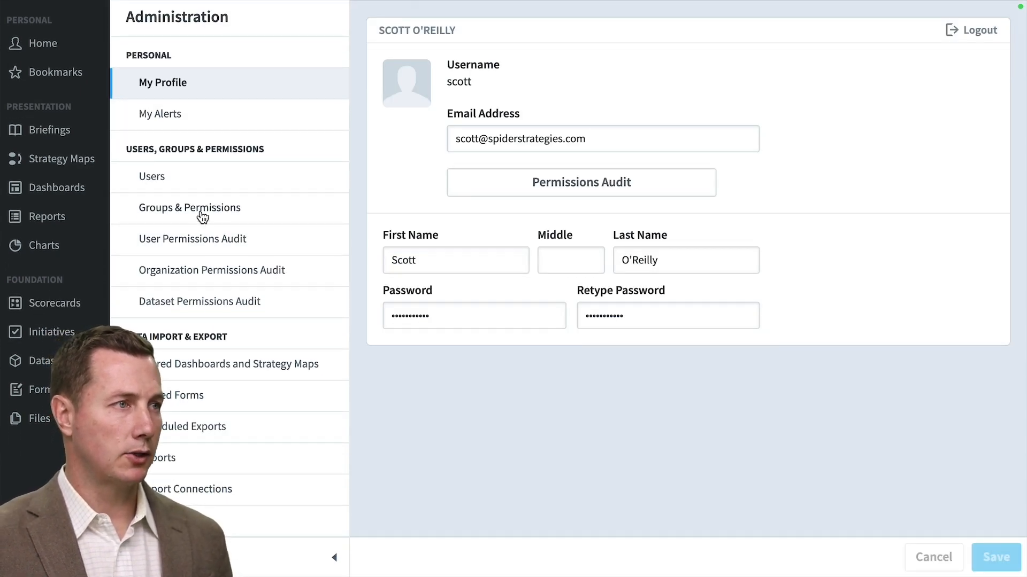
Step: Open the user administration and log in as the last user in the list
{"action": "left_click", "coordinate": [185, 179]}
{"action": "left_click", "coordinate": [503, 448]}
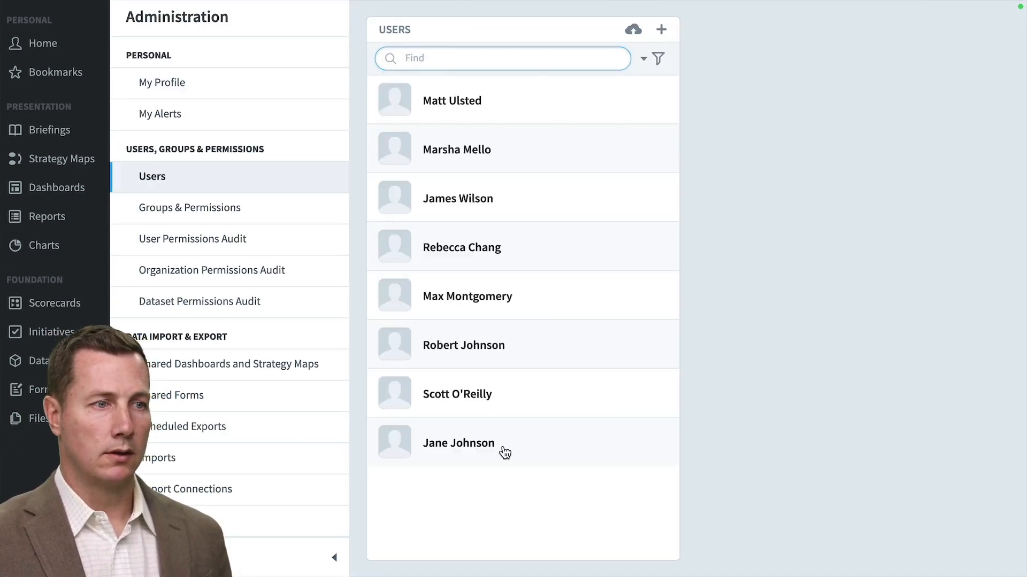
{"action": "left_click", "coordinate": [861, 184]}
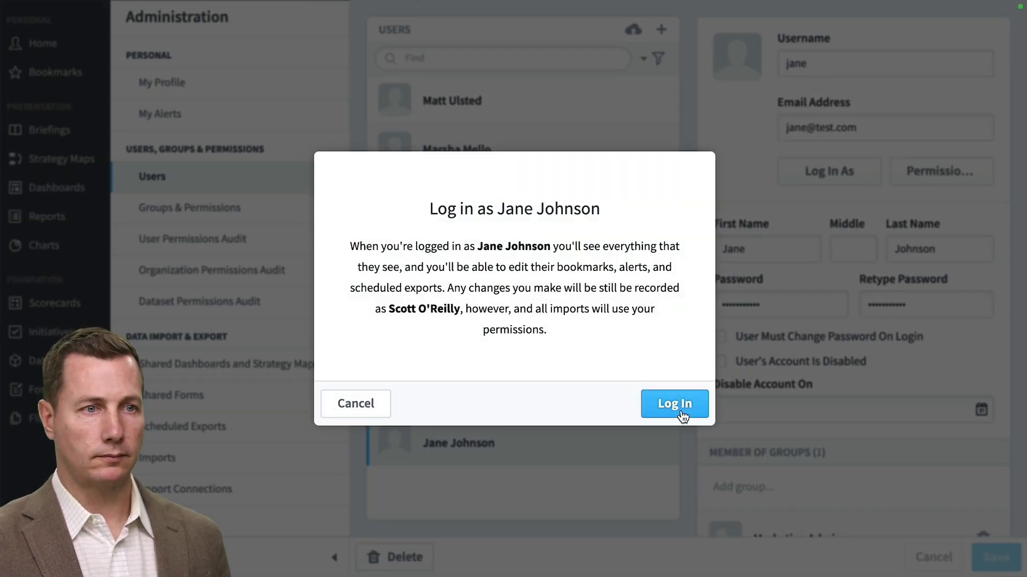
{"action": "left_click", "coordinate": [682, 416]}
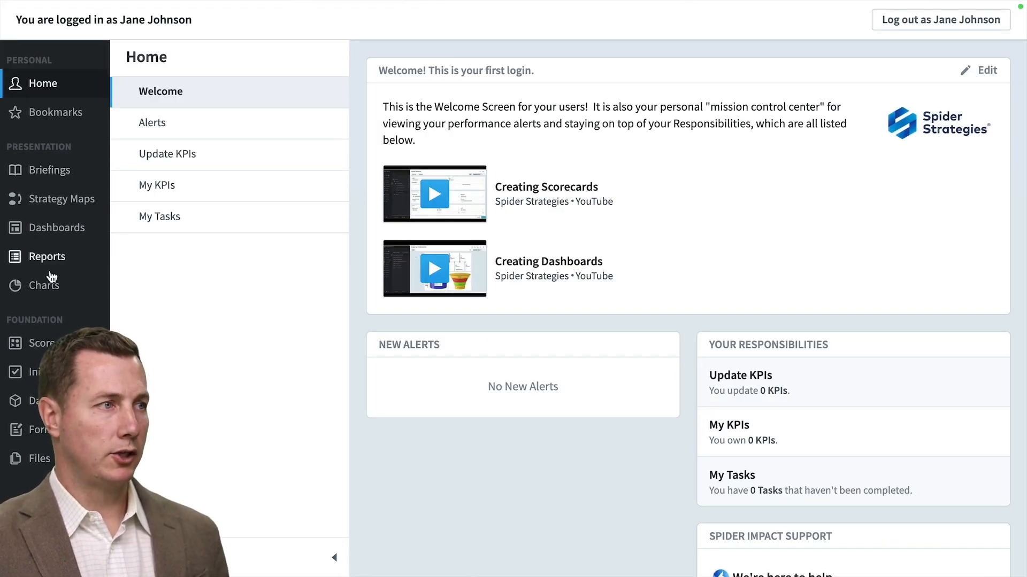
Step: Open Scorecards, expand US Army Commands in the organization tree, and switch to its Headquarters U.S. Army Southern Europe Task Force organization
{"action": "left_click", "coordinate": [25, 343]}
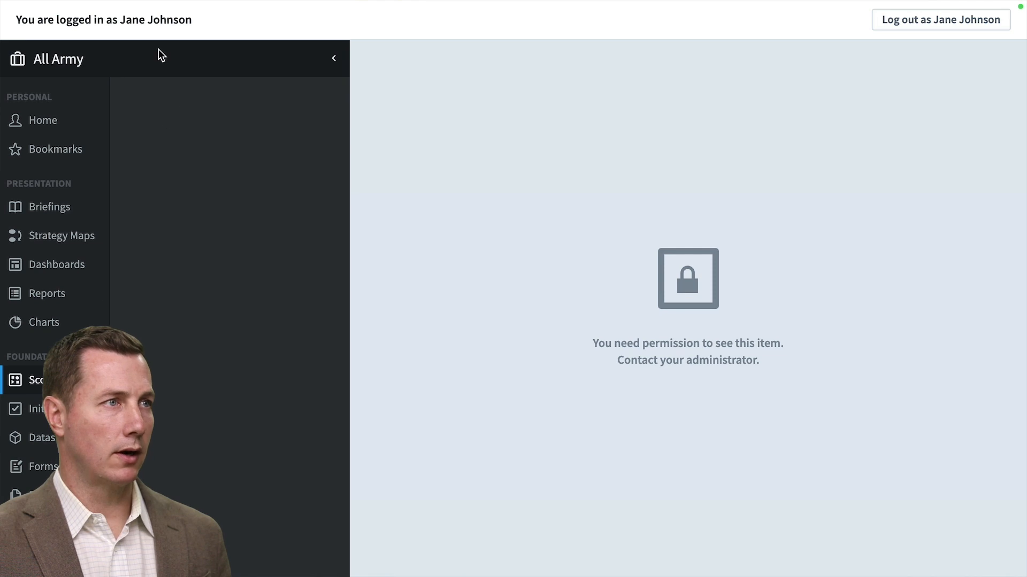
{"action": "left_click", "coordinate": [156, 60]}
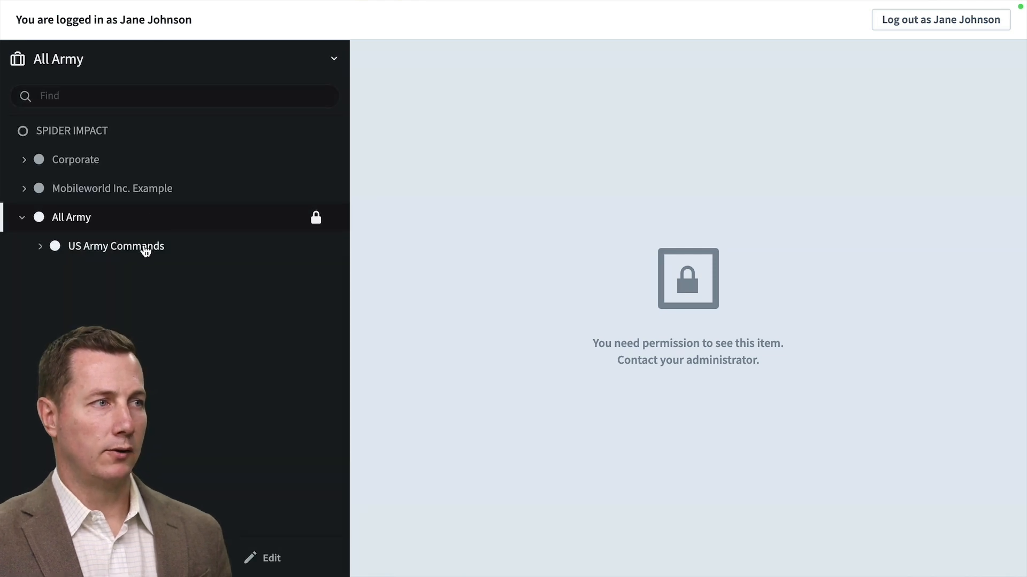
{"action": "left_click", "coordinate": [182, 250]}
{"action": "left_click", "coordinate": [263, 279]}
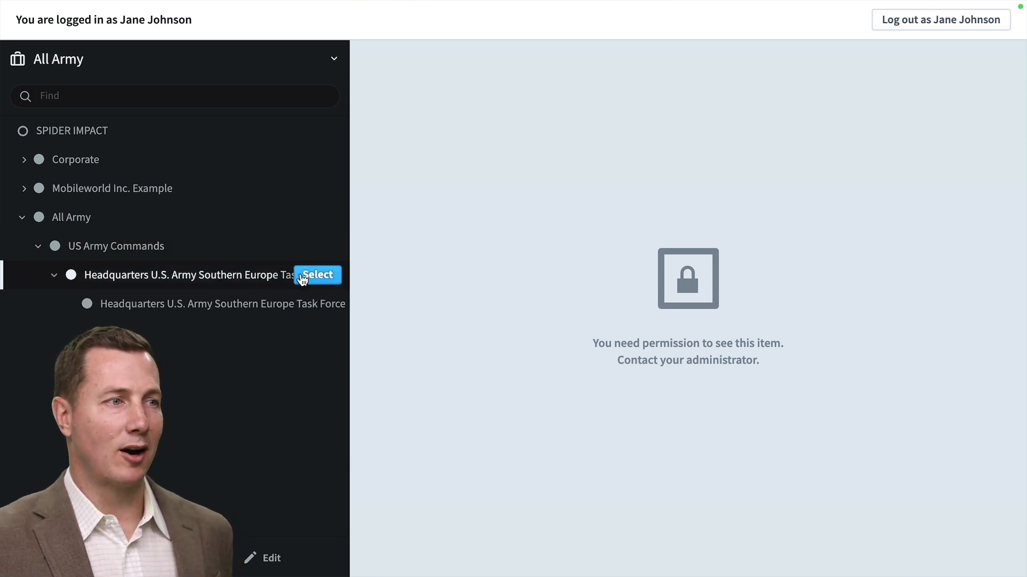
{"action": "left_click", "coordinate": [194, 302]}
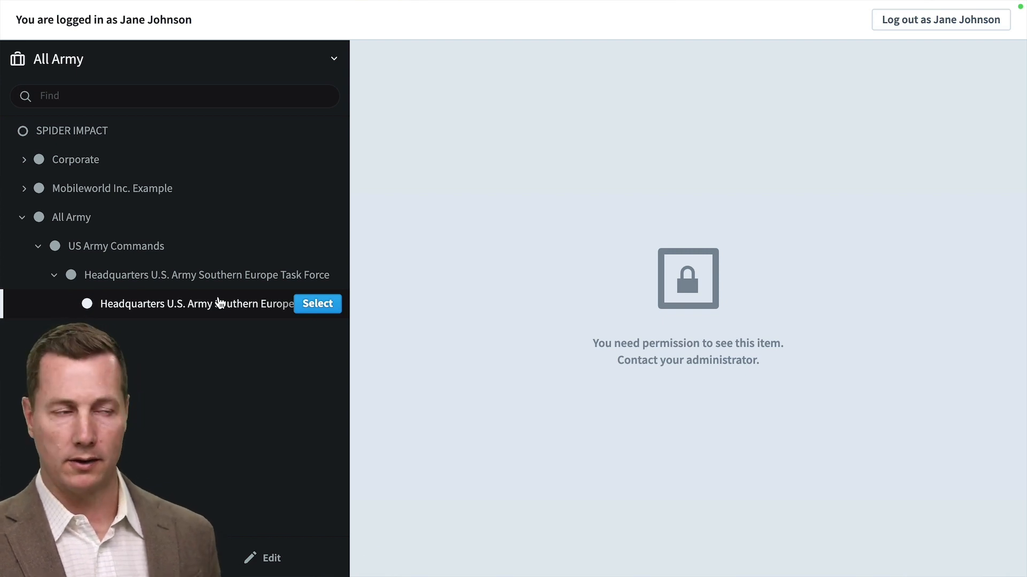
{"action": "left_click", "coordinate": [272, 283]}
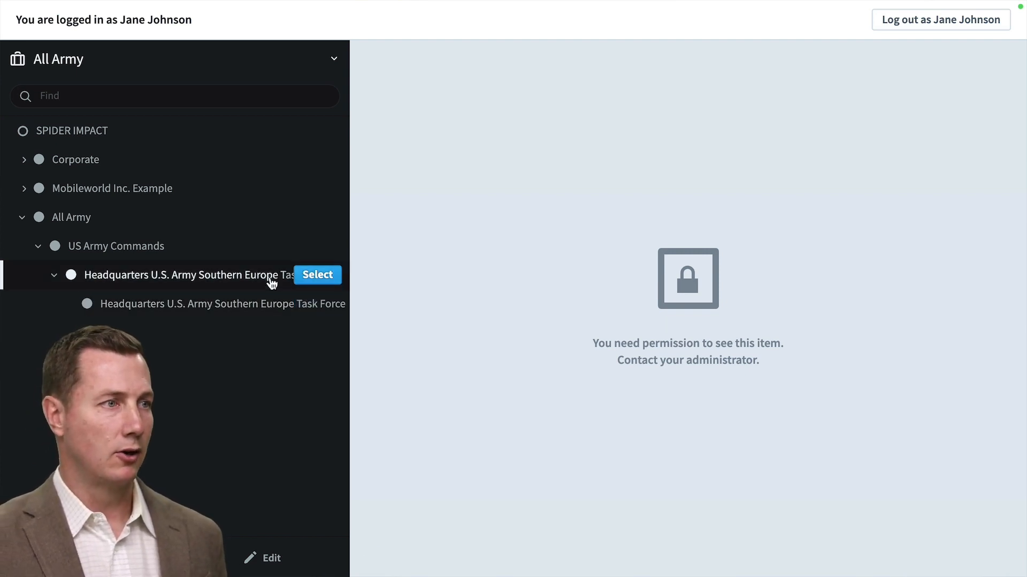
{"action": "left_click", "coordinate": [315, 277]}
Step: Inspect the Percentage Men Passing and Percentage Women Passing KPI overviews under PT Test Results
{"action": "left_click", "coordinate": [250, 188]}
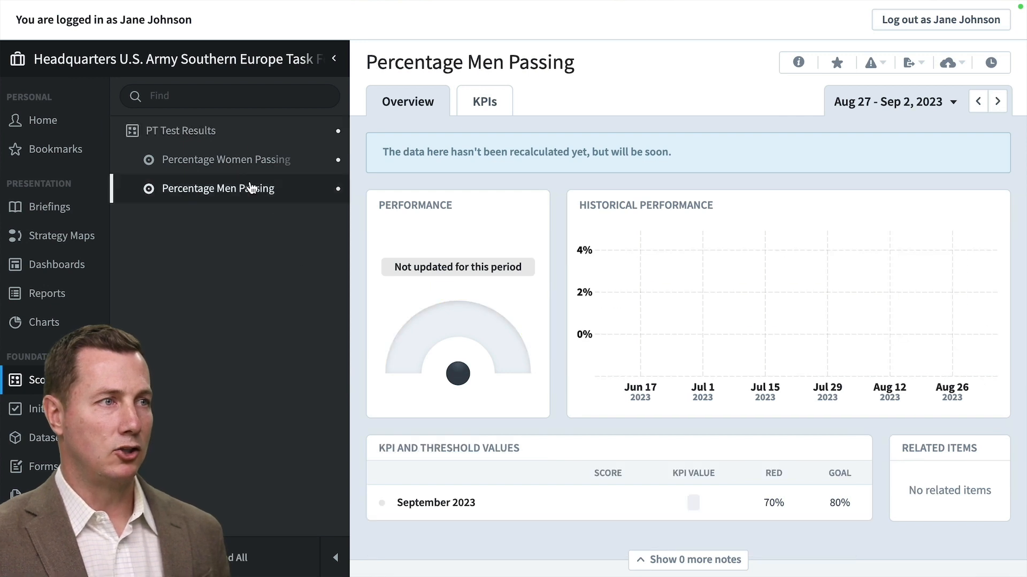
{"action": "left_click", "coordinate": [251, 162]}
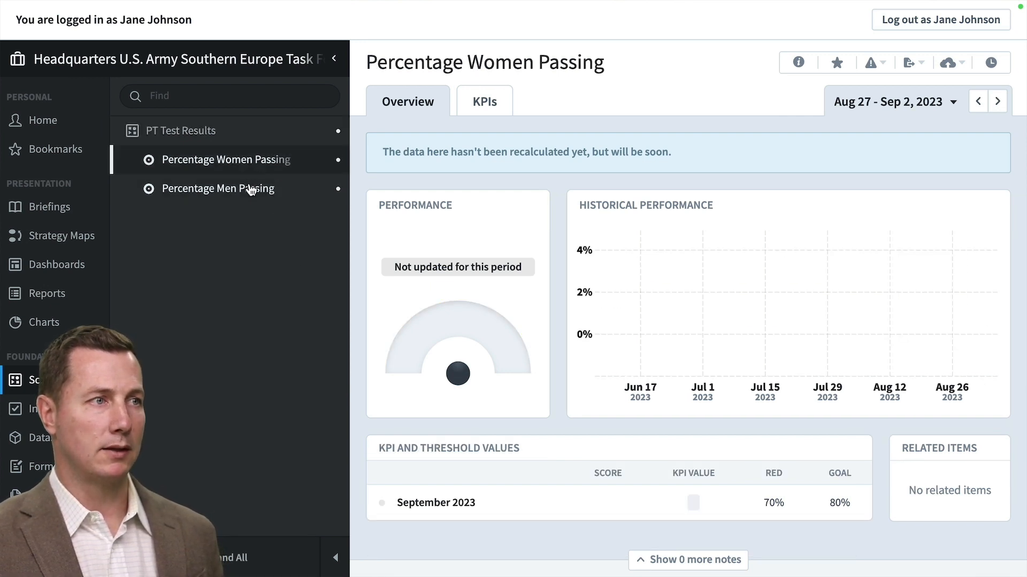
{"action": "left_click", "coordinate": [251, 189]}
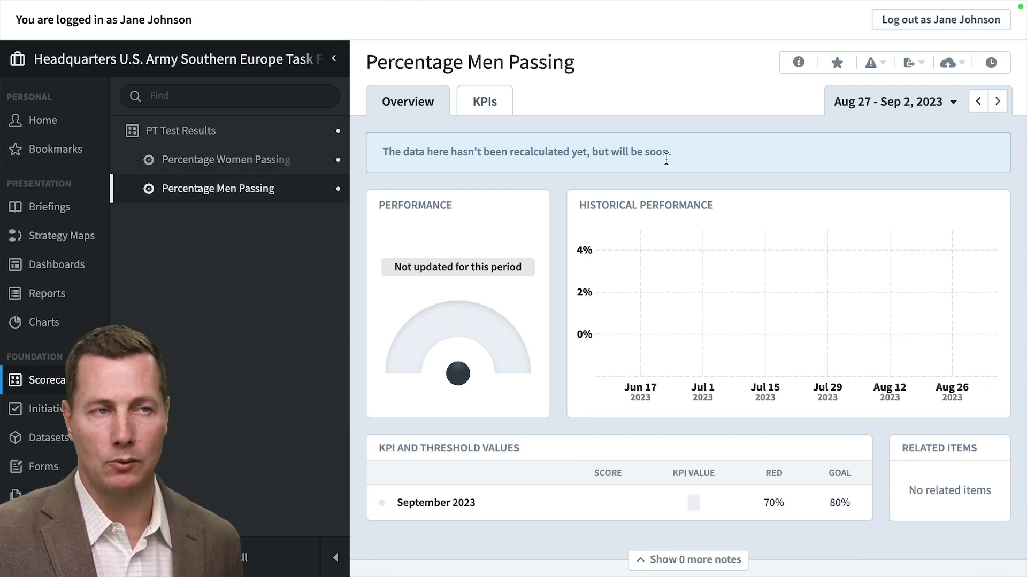